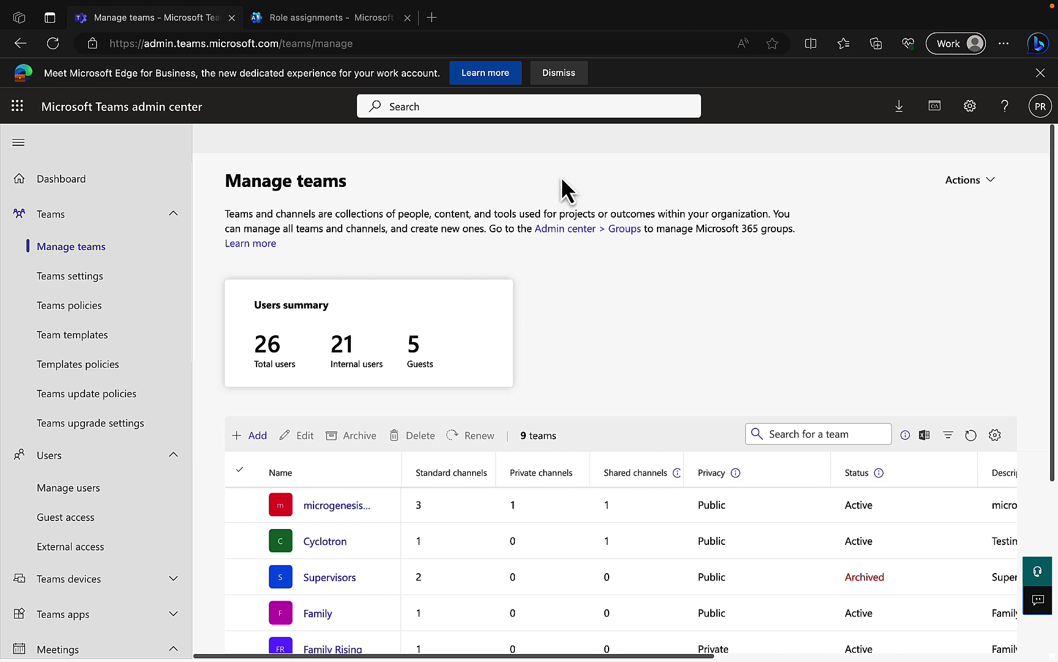
Step: Switch to the Microsoft 365 admin center's role assignments and search the Azure AD roles for "teams"
left_click(304, 17)
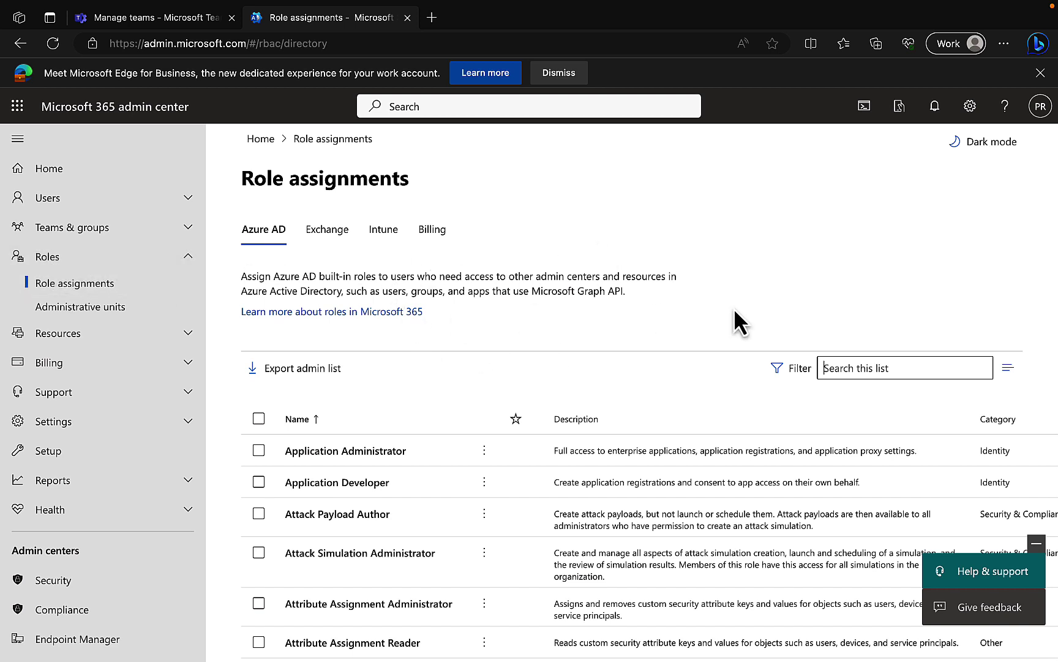
type("teams")
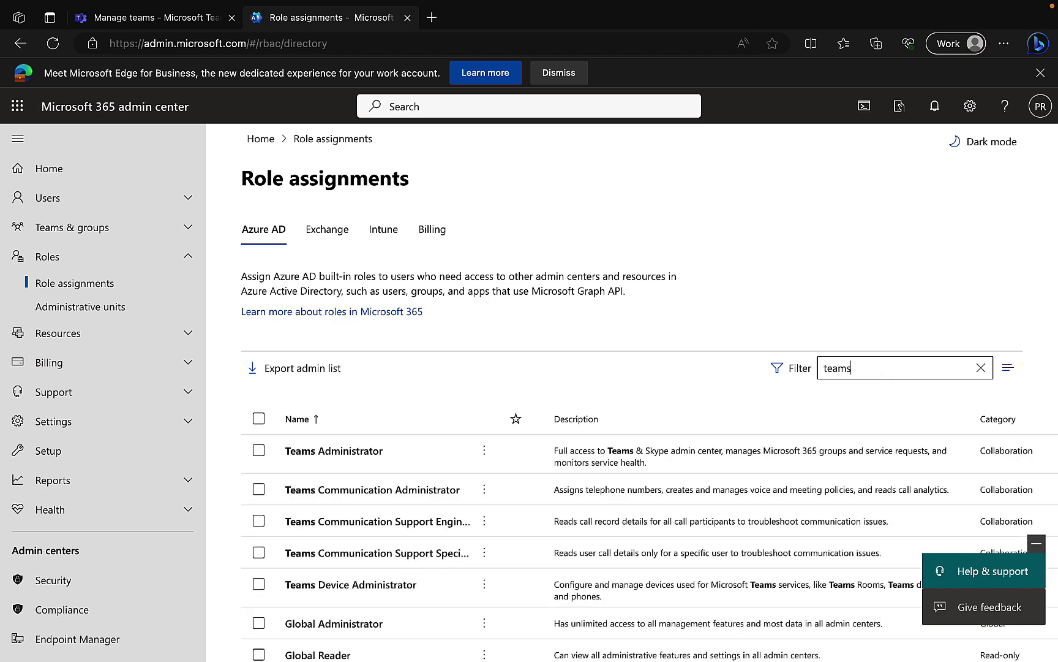
scroll(678, 437, "down", 2)
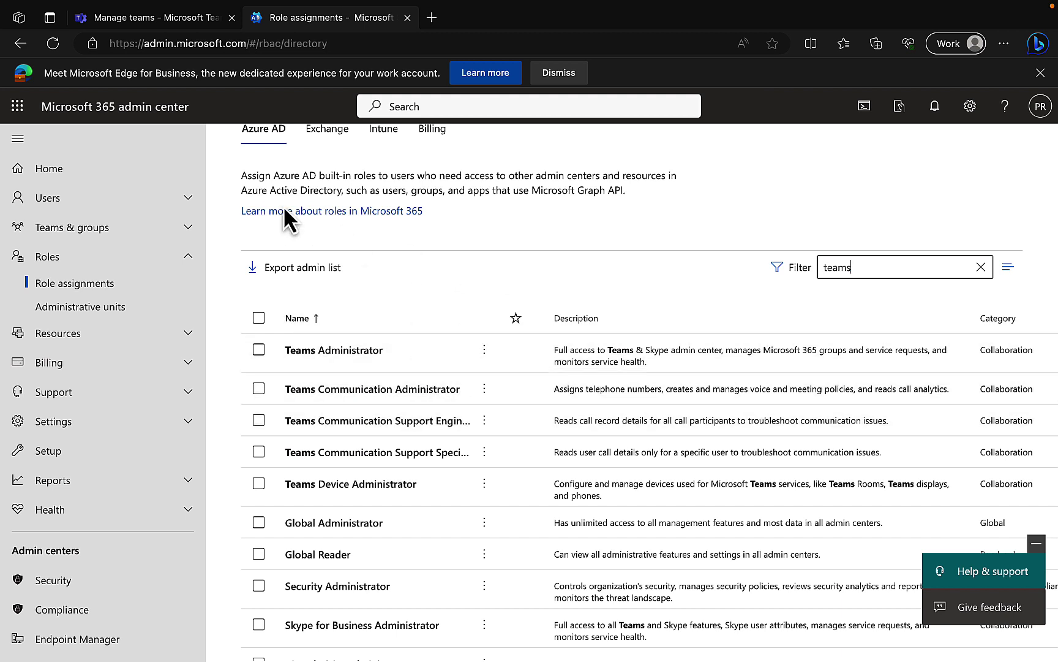
Step: Return to the Teams admin center, view its dashboard, and open the Manage teams page
left_click(154, 19)
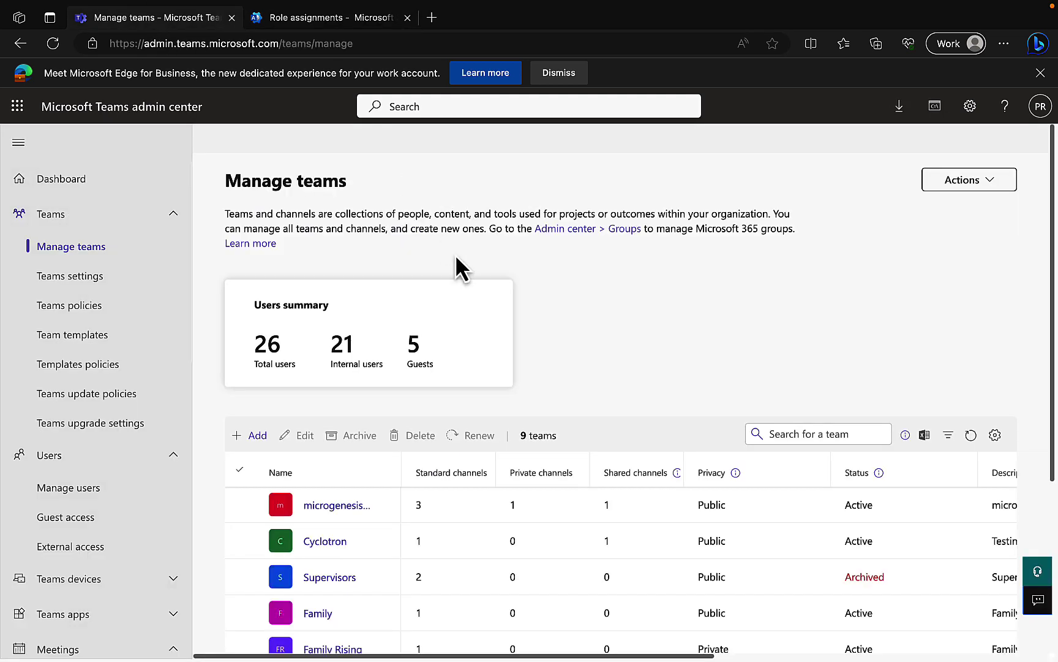
left_click(78, 179)
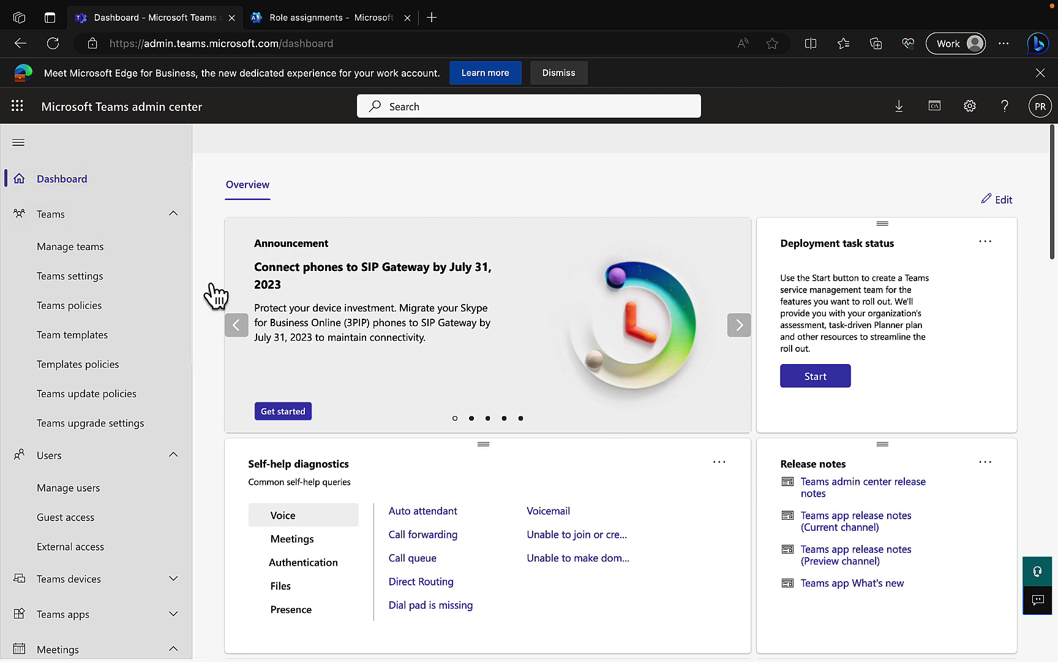
left_click(177, 215)
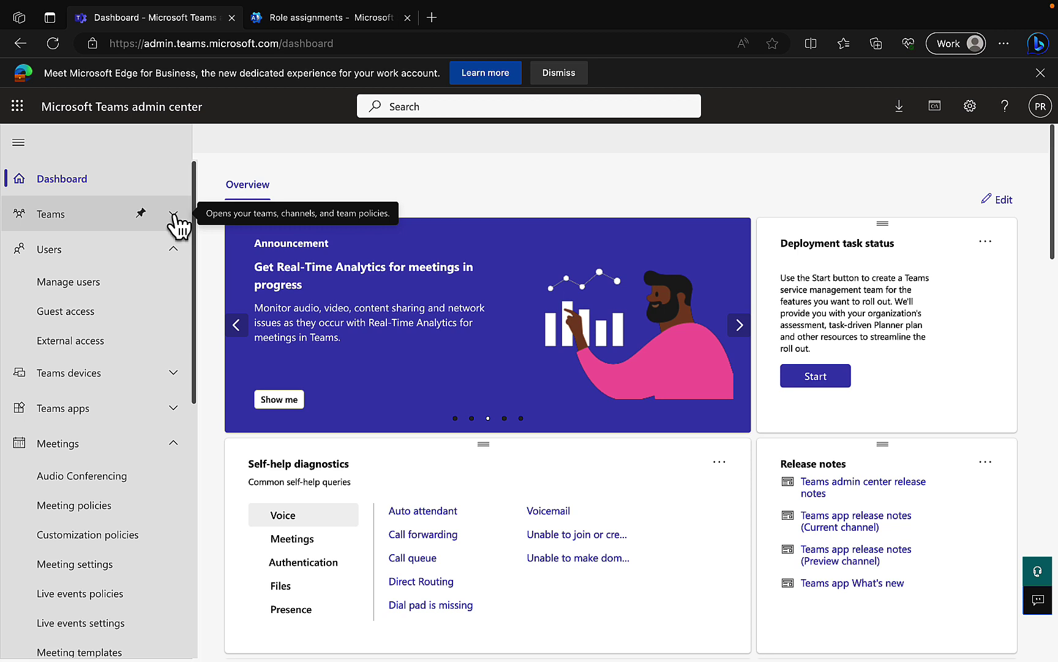
left_click(174, 214)
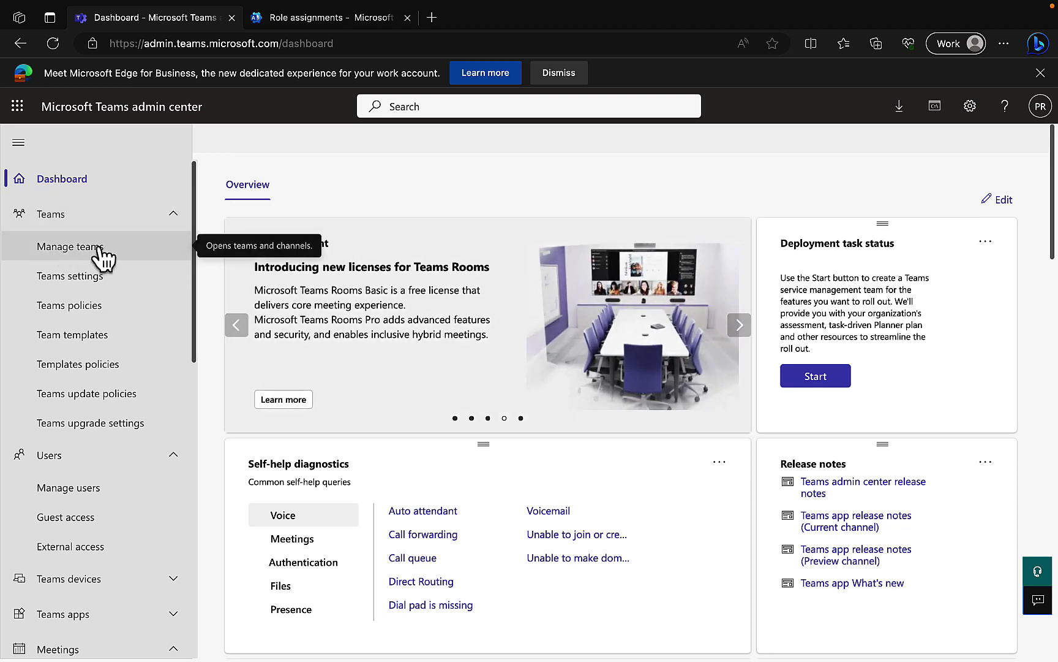
left_click(101, 251)
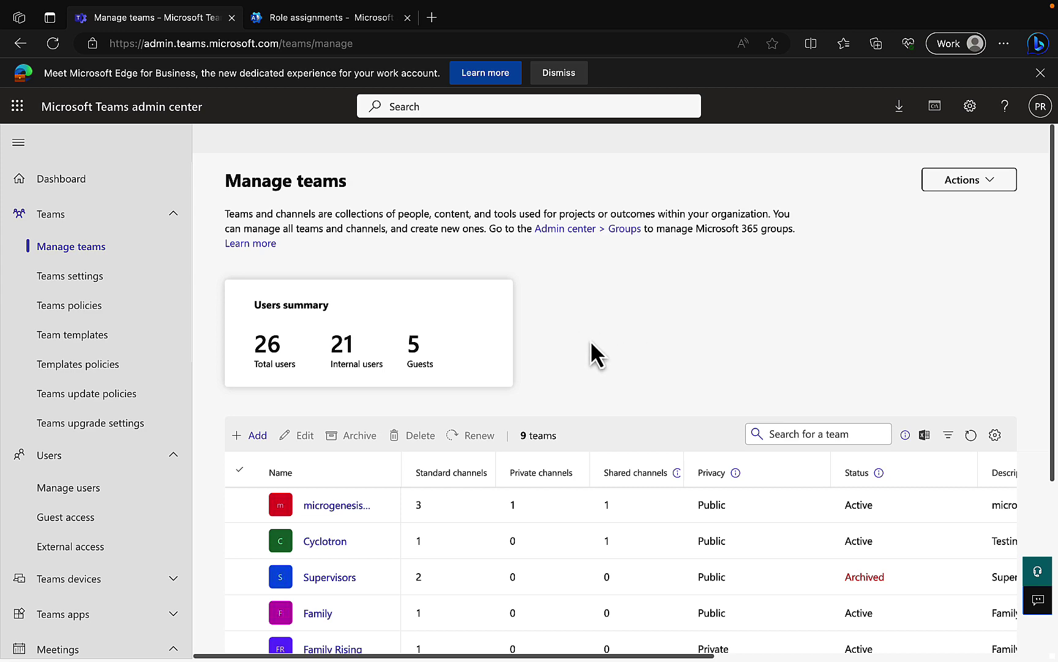
Step: Examine the teams list across all its columns, from channel counts and privacy through group ID and expiration date
scroll(591, 340, "down", 3)
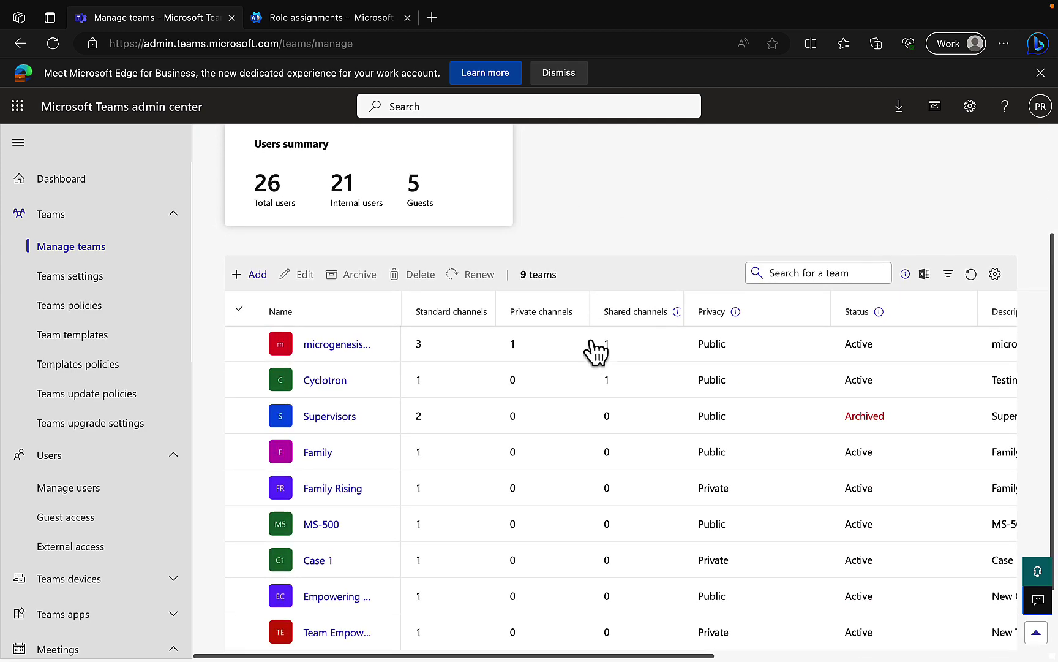
scroll(591, 343, "down", 1)
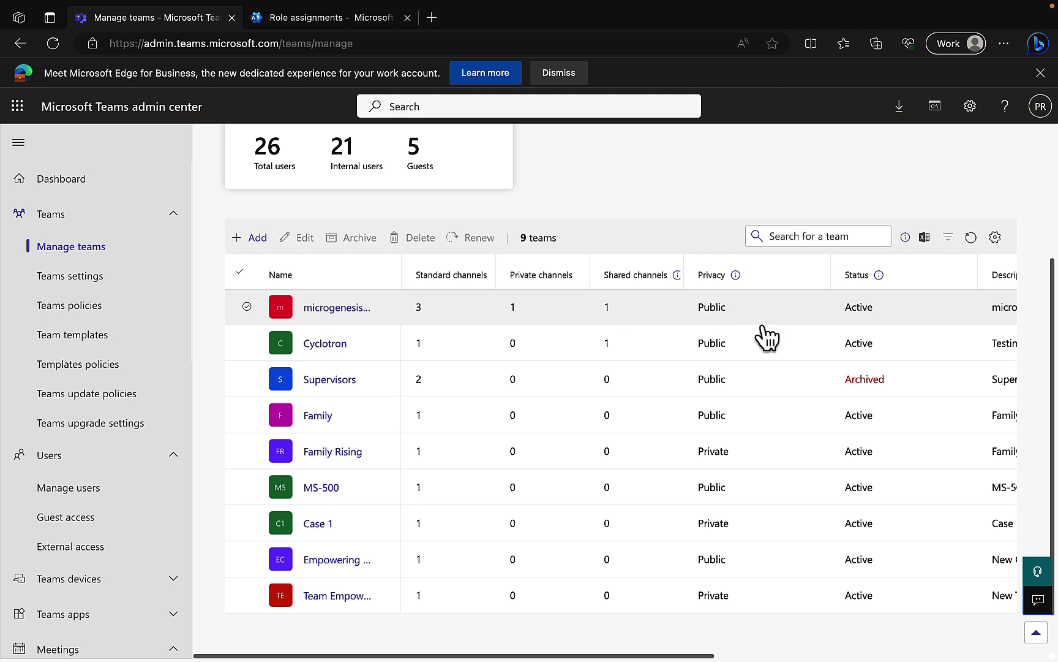
scroll(765, 334, "up", 1)
scroll(797, 395, "down", 1)
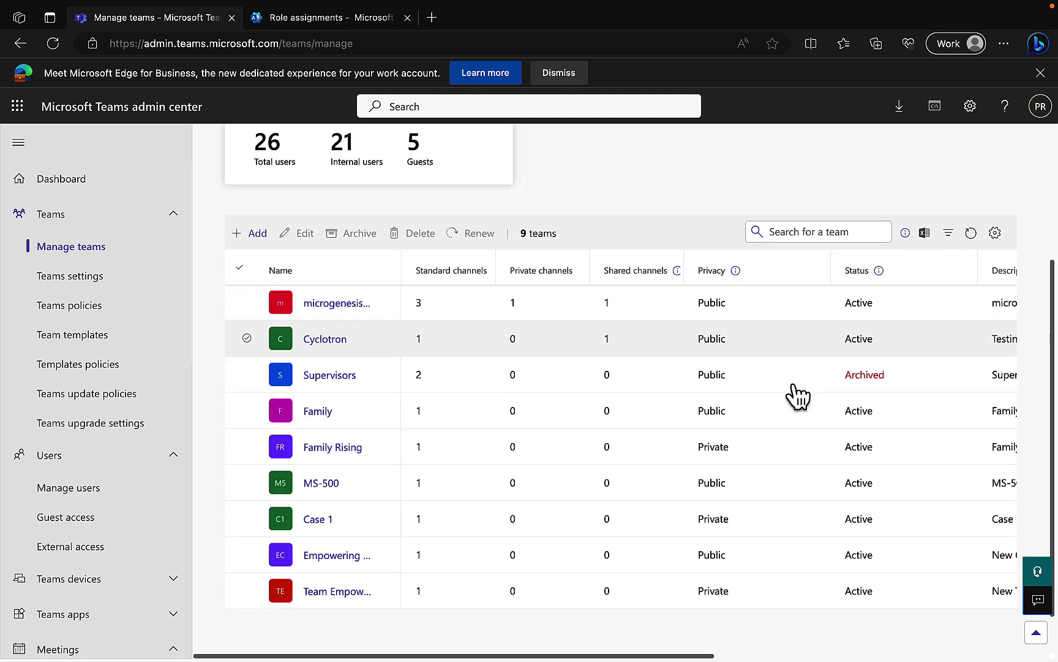
scroll(912, 402, "up", 1)
scroll(912, 401, "right", 5)
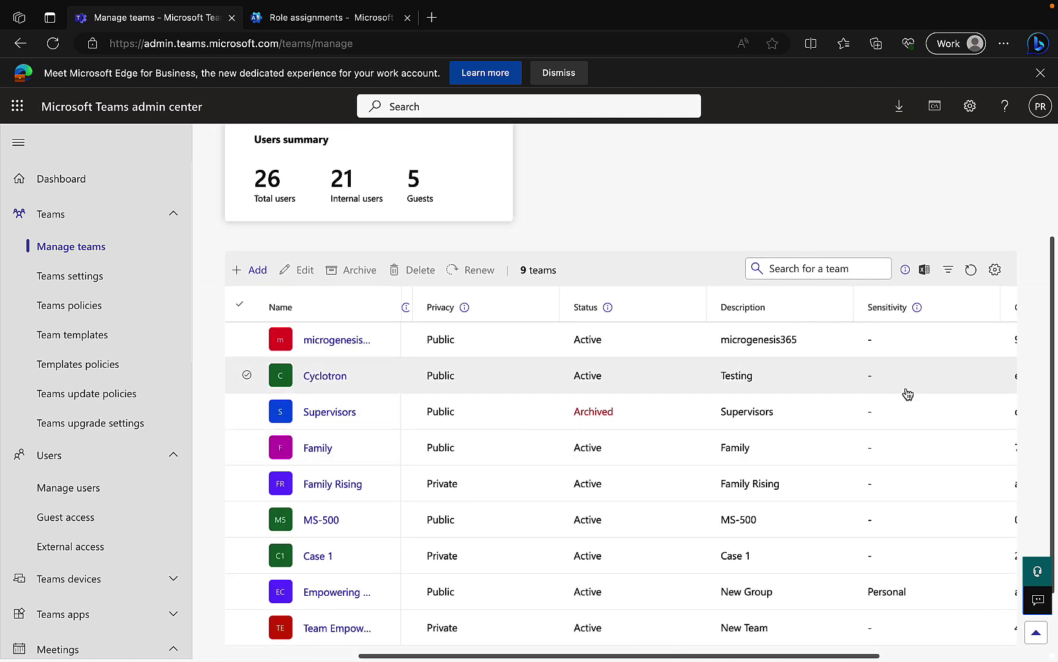
scroll(908, 394, "right", 3)
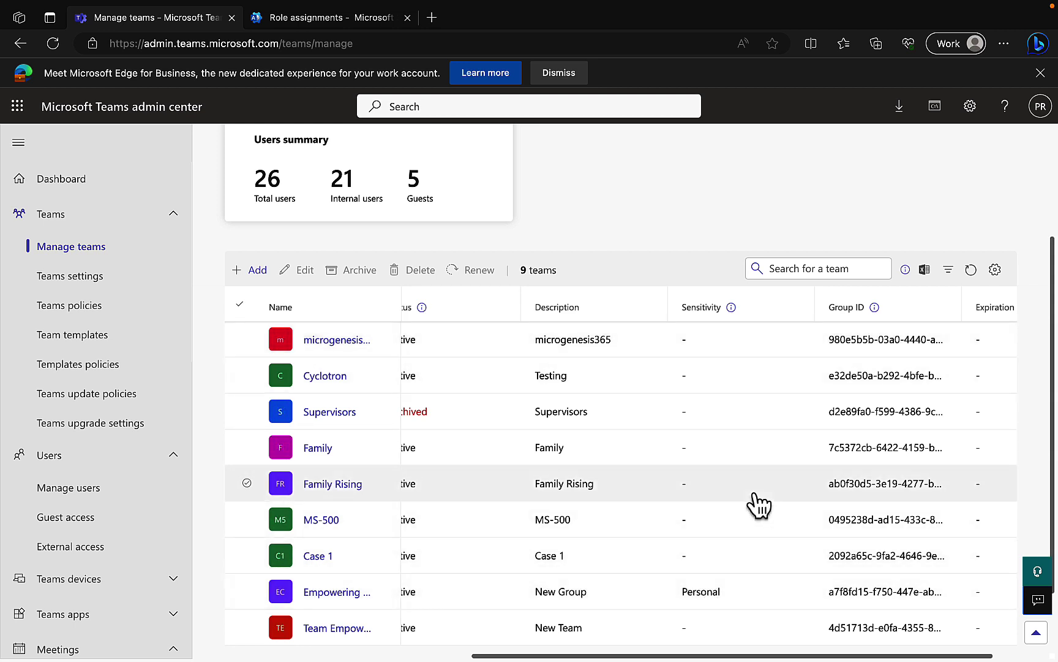
scroll(758, 501, "right", 2)
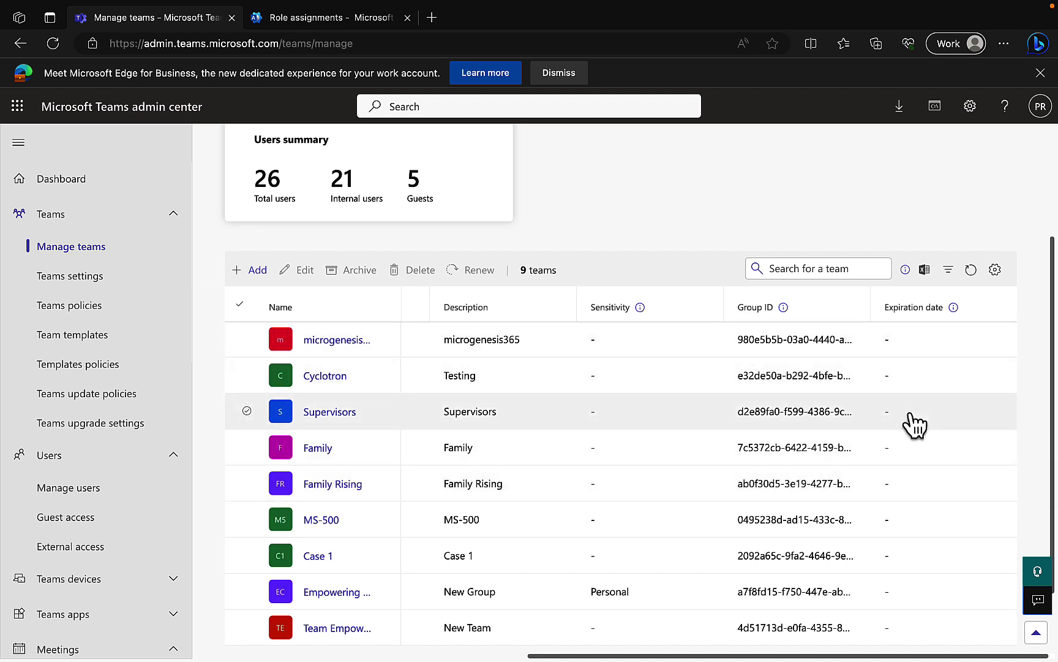
scroll(700, 378, "left", 10)
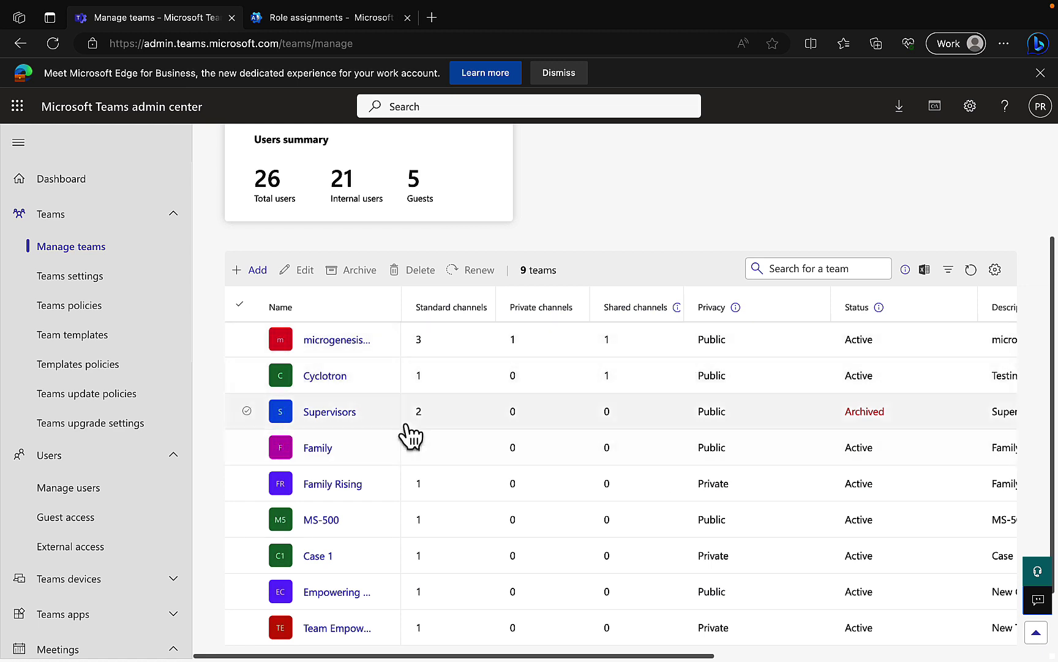
Step: Check which management actions are offered for the archived Supervisors team and for the Family Rising team
left_click(248, 411)
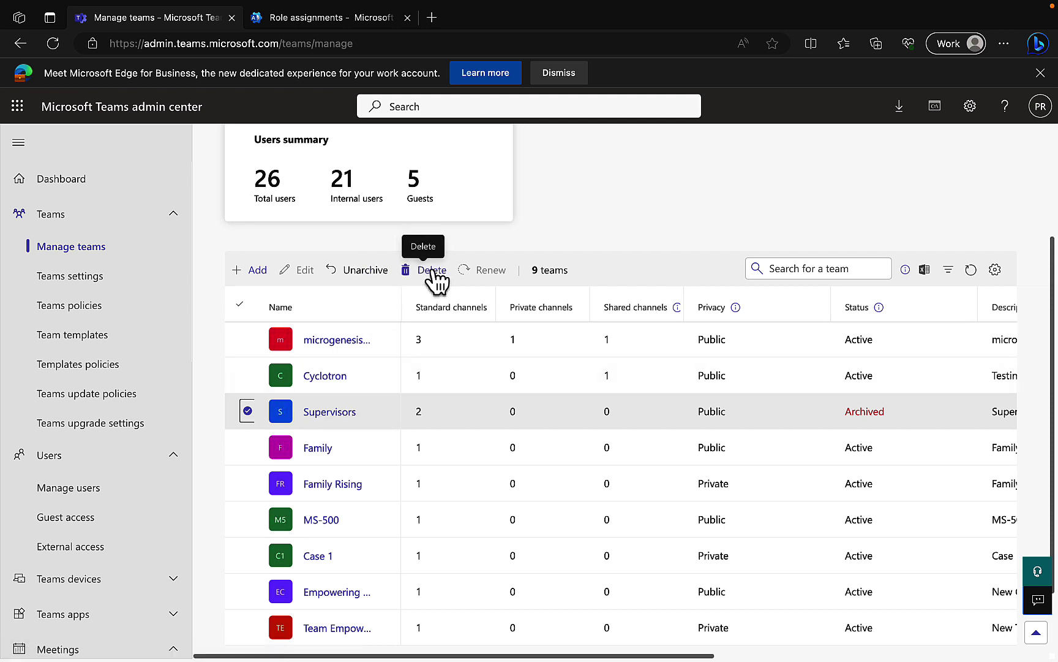
left_click(248, 412)
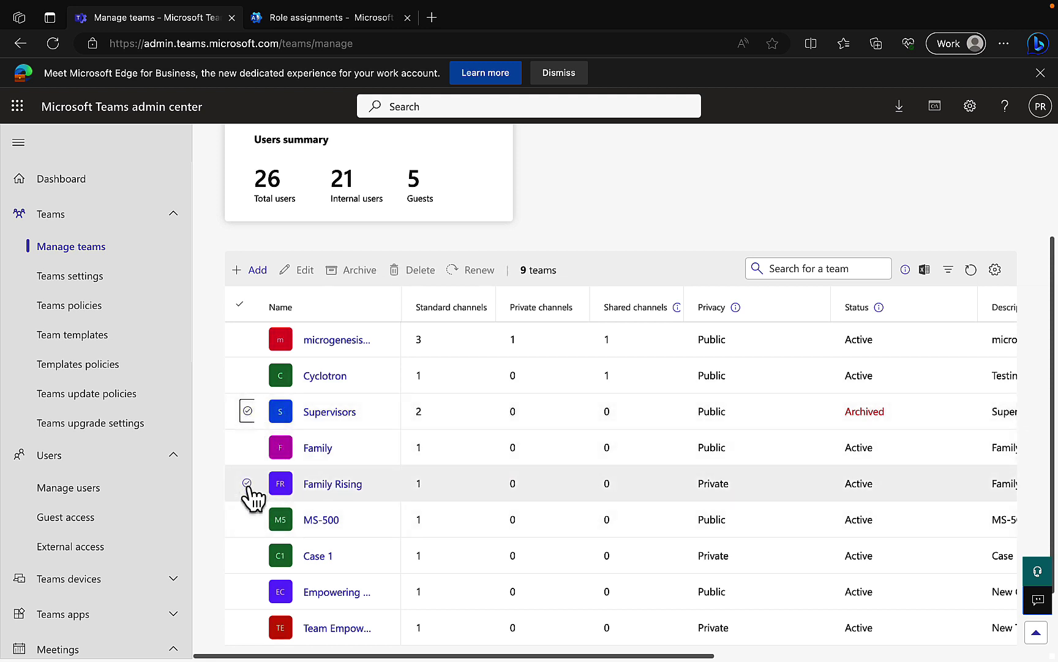
left_click(248, 483)
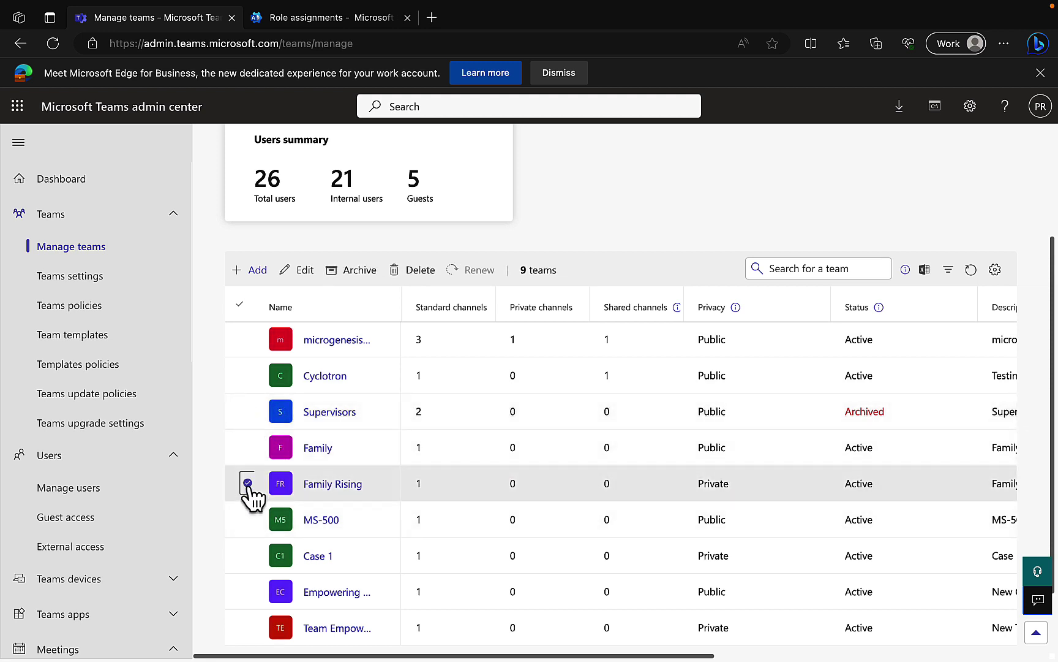
left_click(248, 483)
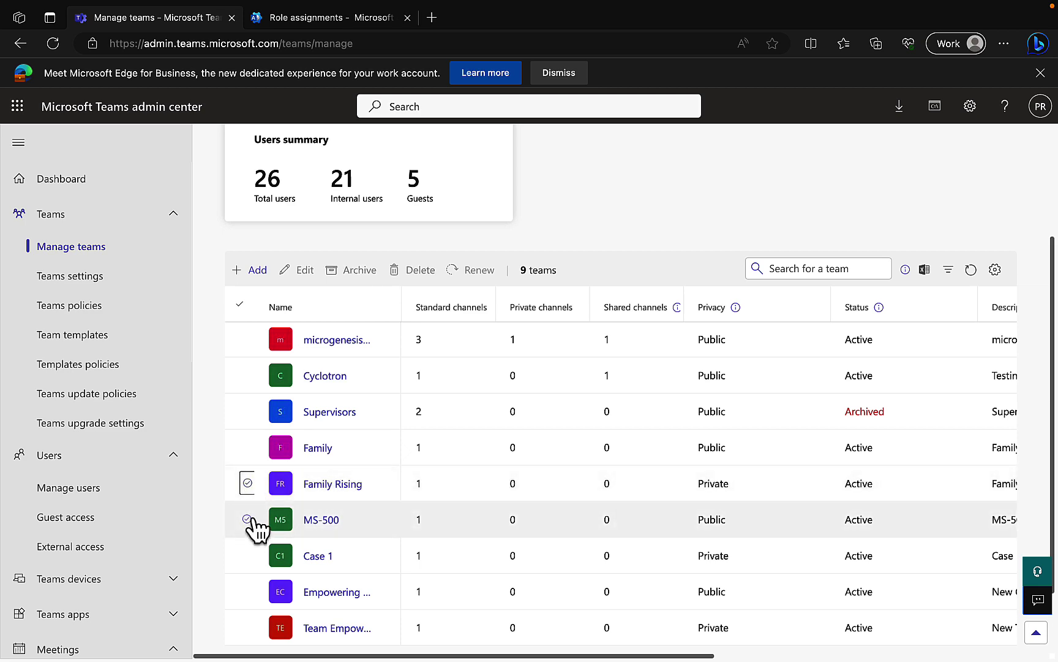
Step: Open the MS-500 team for editing, retrying the load of its settings
left_click(247, 520)
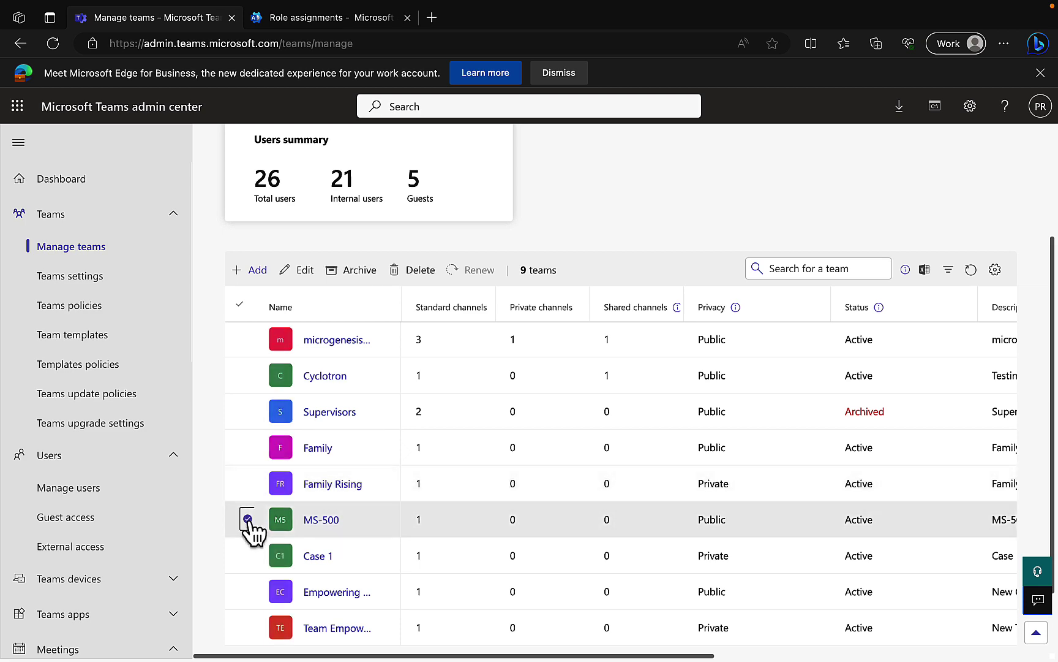
left_click(302, 270)
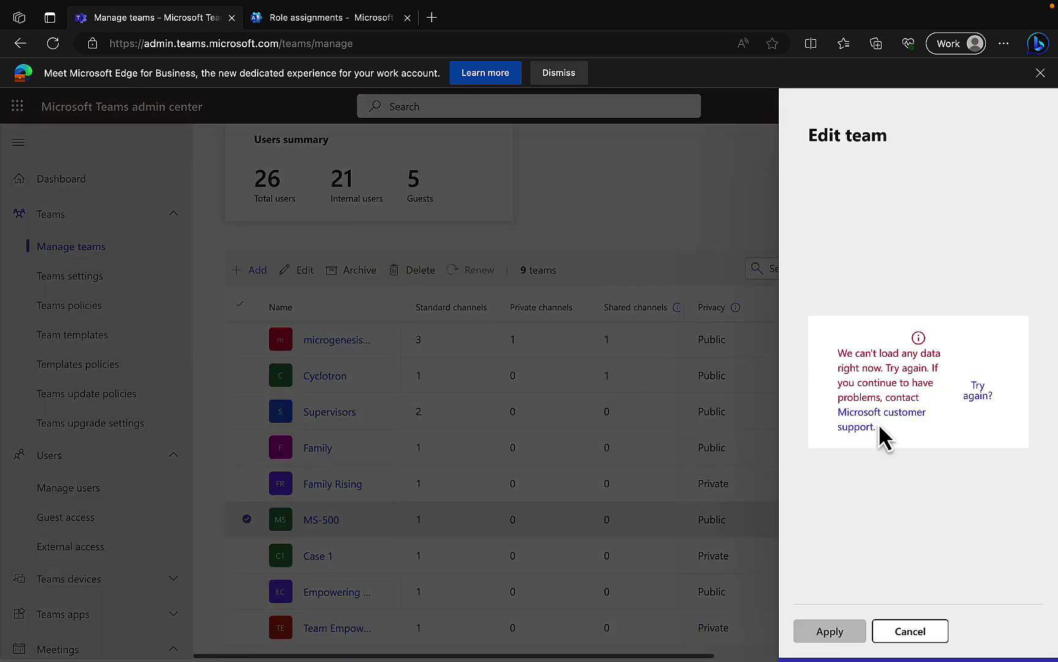
left_click(980, 394)
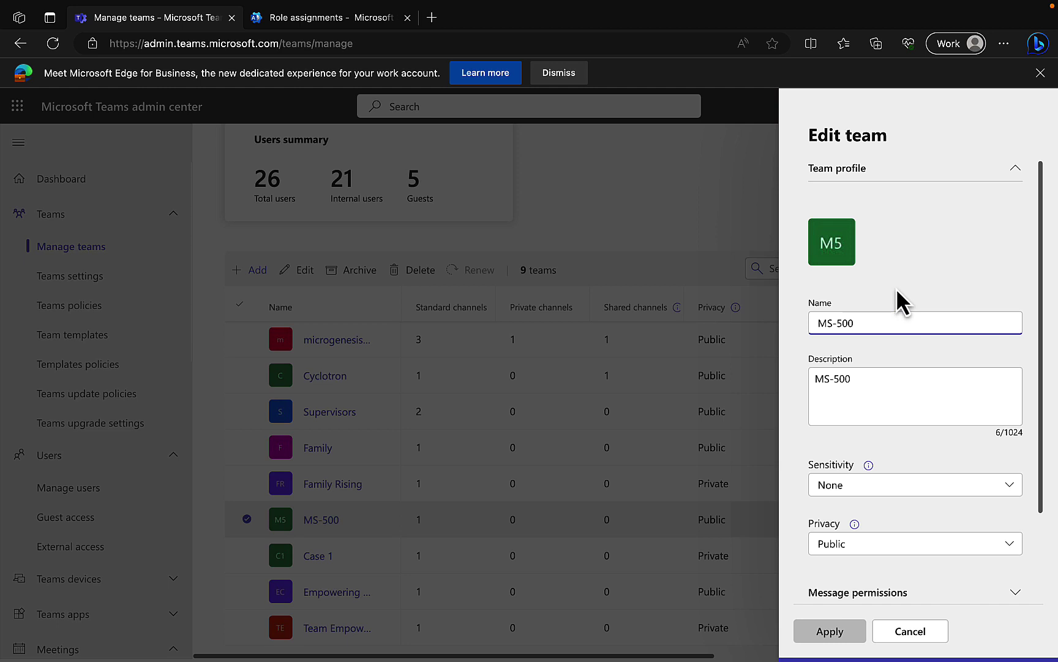
Step: Set the MS-500 team's sensitivity to Personal and its privacy to Public
scroll(893, 383, "down", 2)
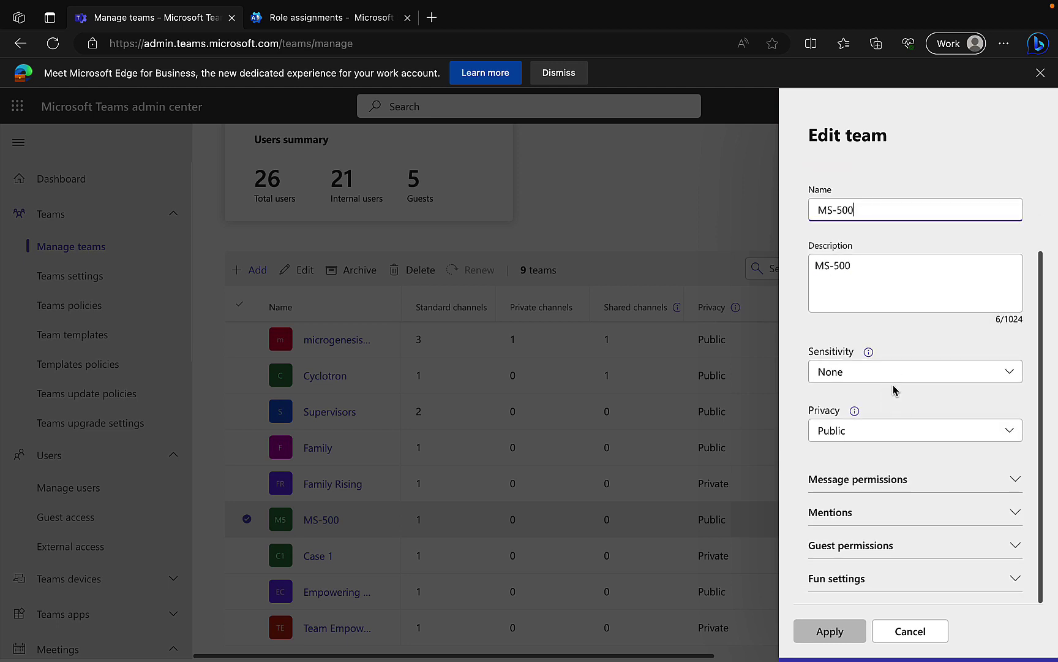
left_click(1008, 381)
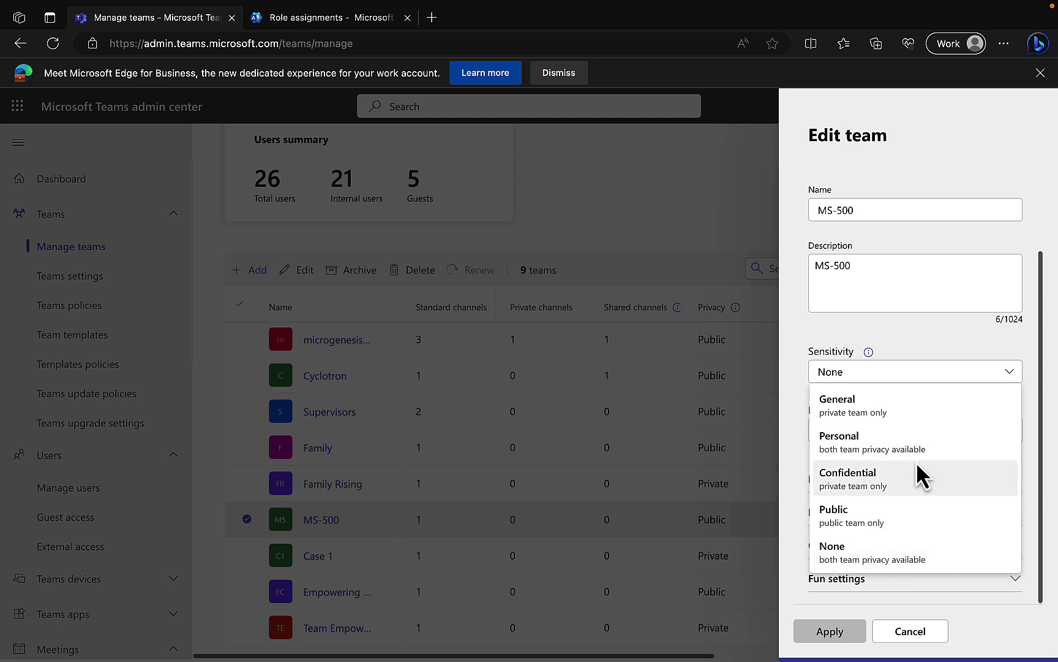
left_click(856, 442)
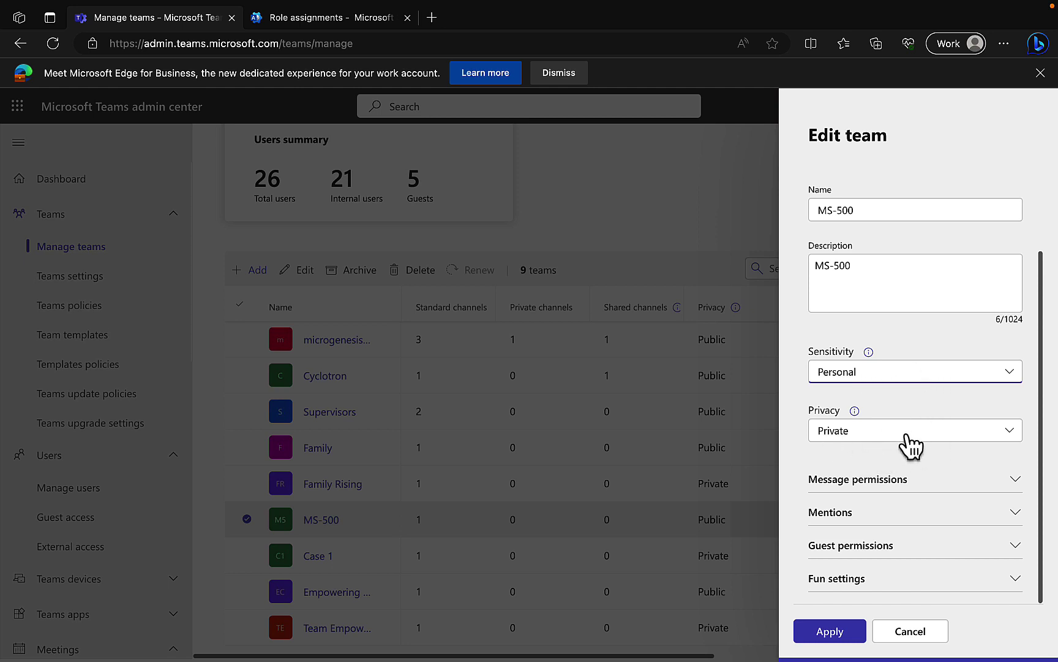
left_click(974, 432)
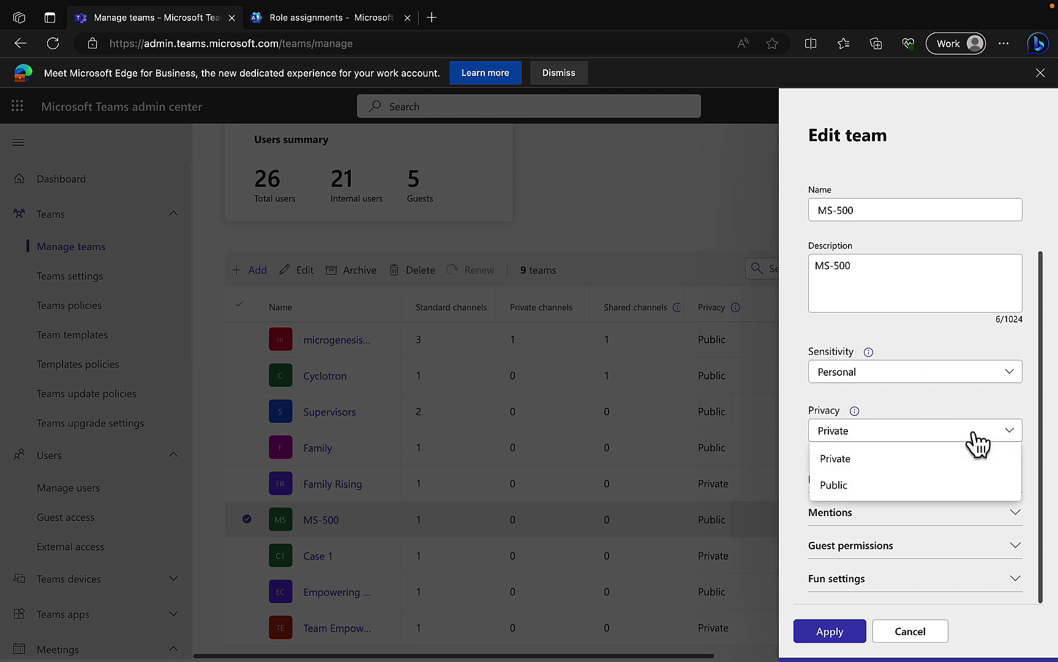
left_click(868, 488)
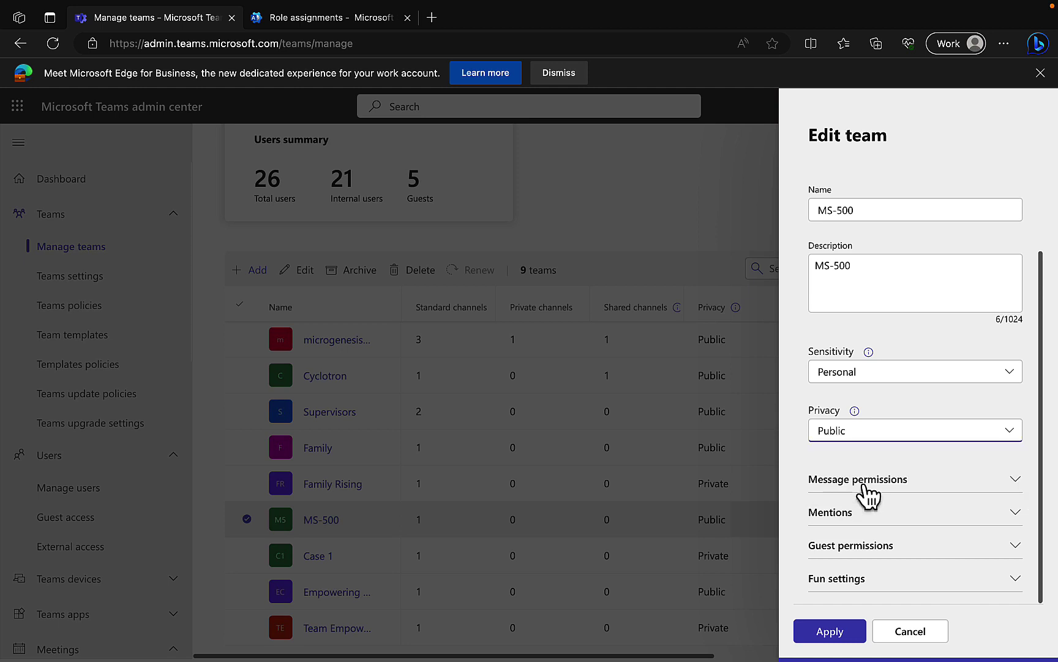
Step: Review the MS-500 team's message permissions and mentions settings
left_click(1016, 480)
scroll(962, 489, "down", 5)
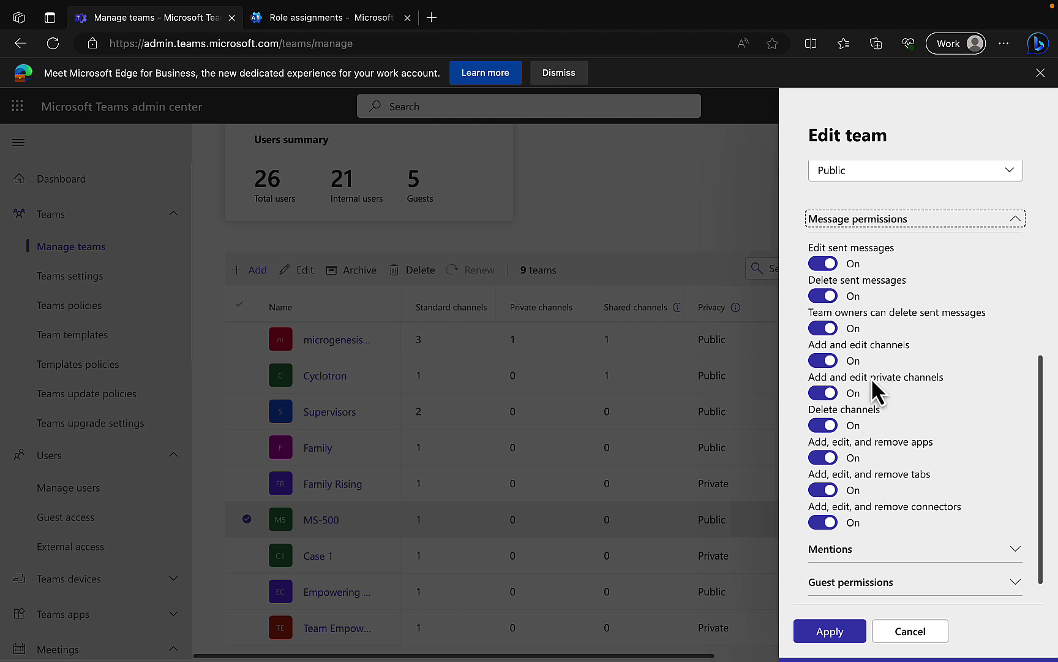
scroll(865, 466, "down", 1)
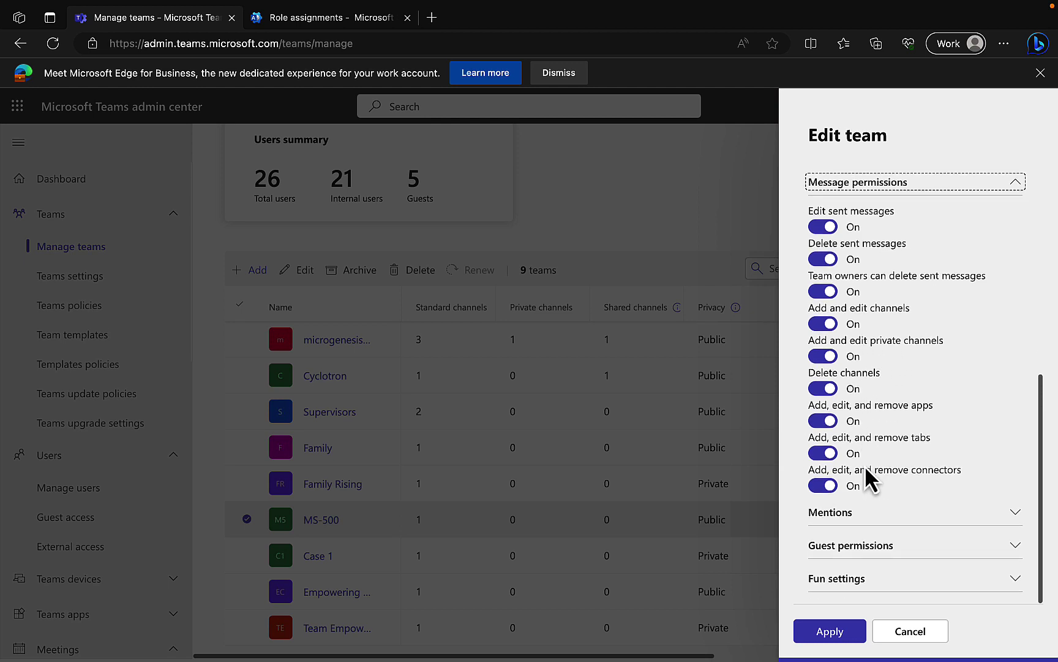
left_click(1005, 511)
scroll(999, 354, "down", 2)
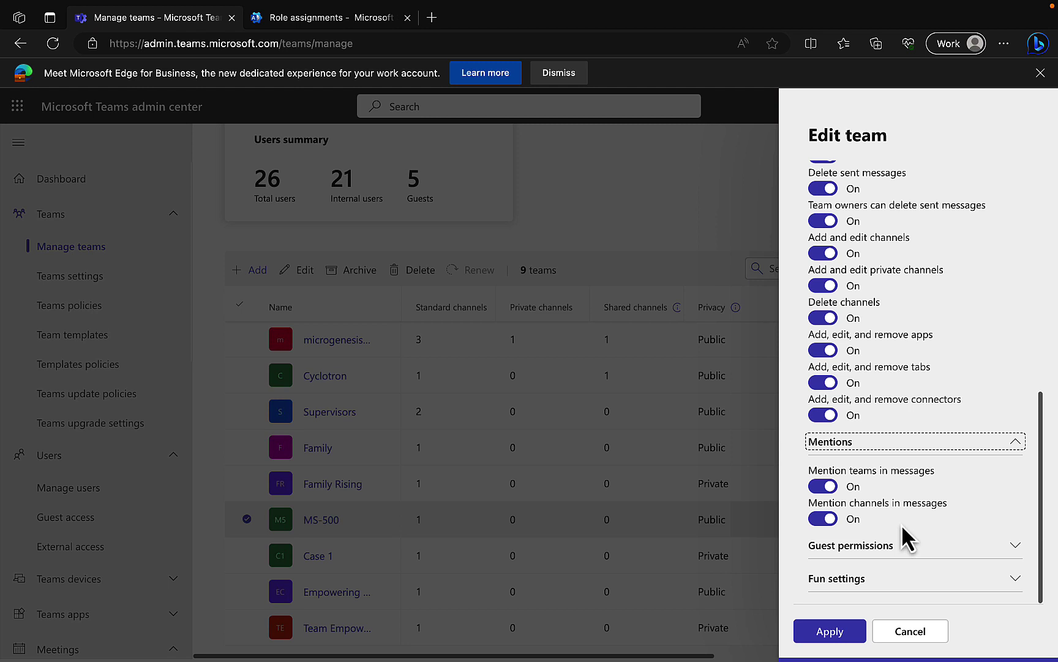
Step: Review the MS-500 team's guest permissions and fun settings, including the Giphy content rating options, and discard the unsaved team edits
left_click(1008, 545)
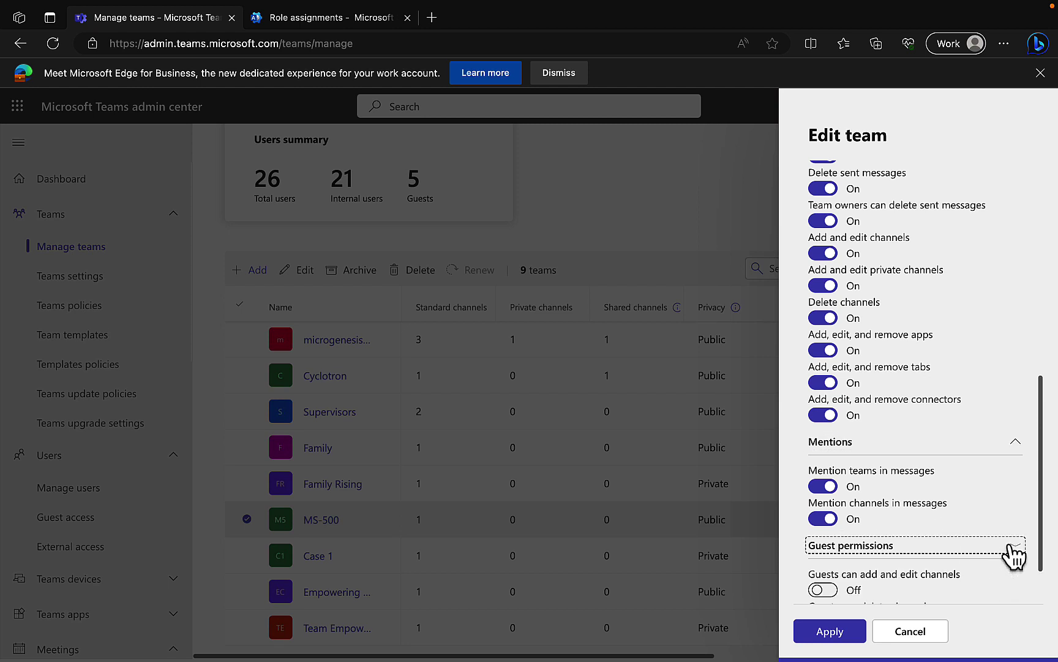
scroll(961, 431, "down", 1)
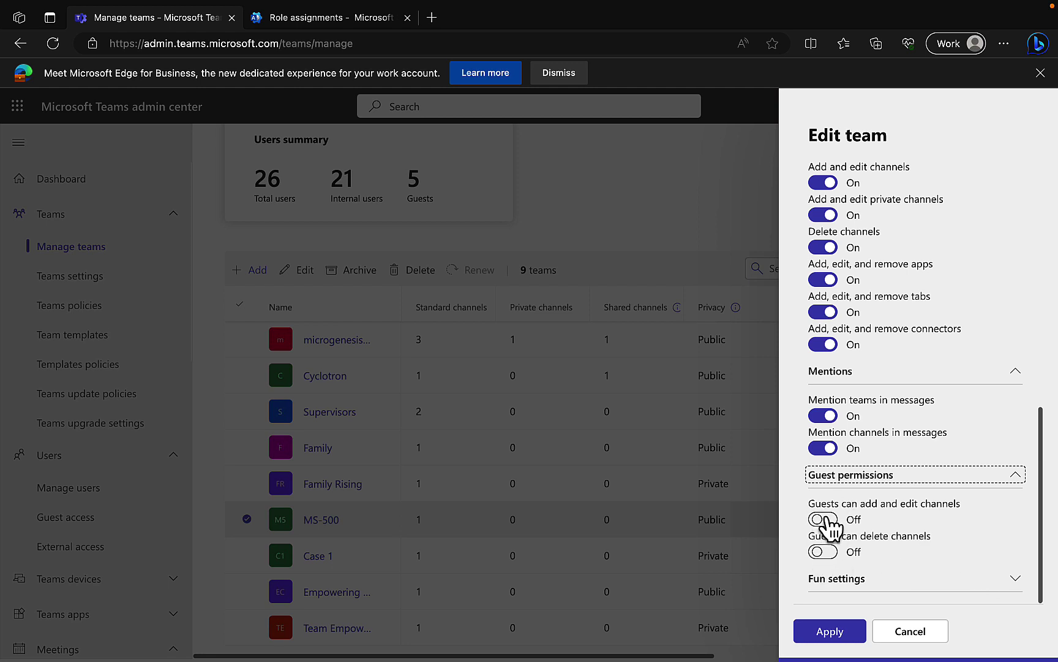
left_click(1014, 578)
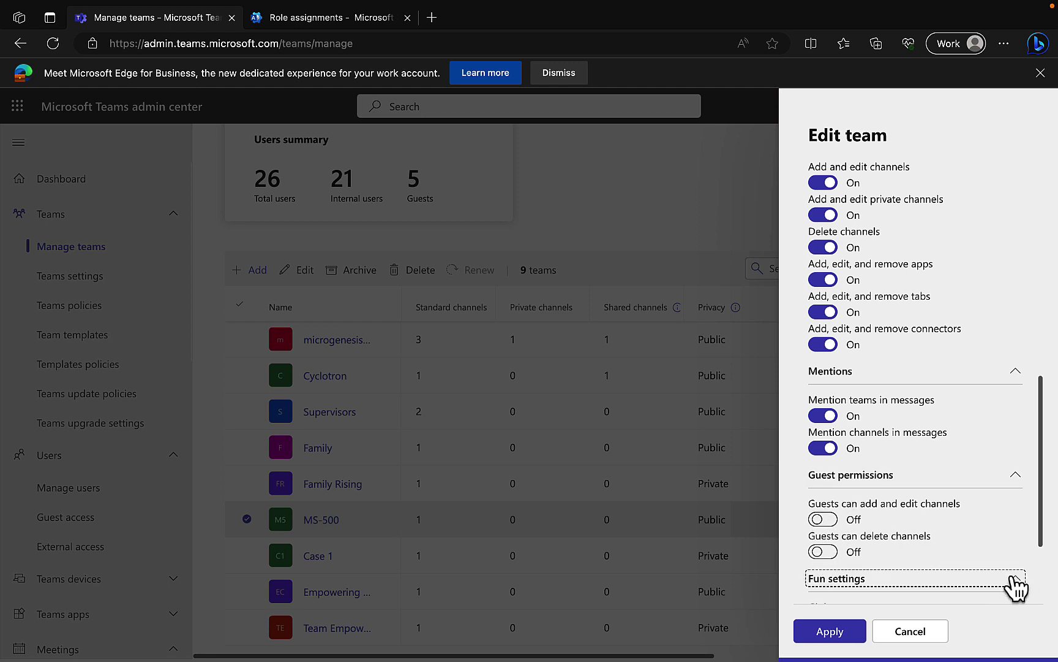
scroll(964, 520, "down", 2)
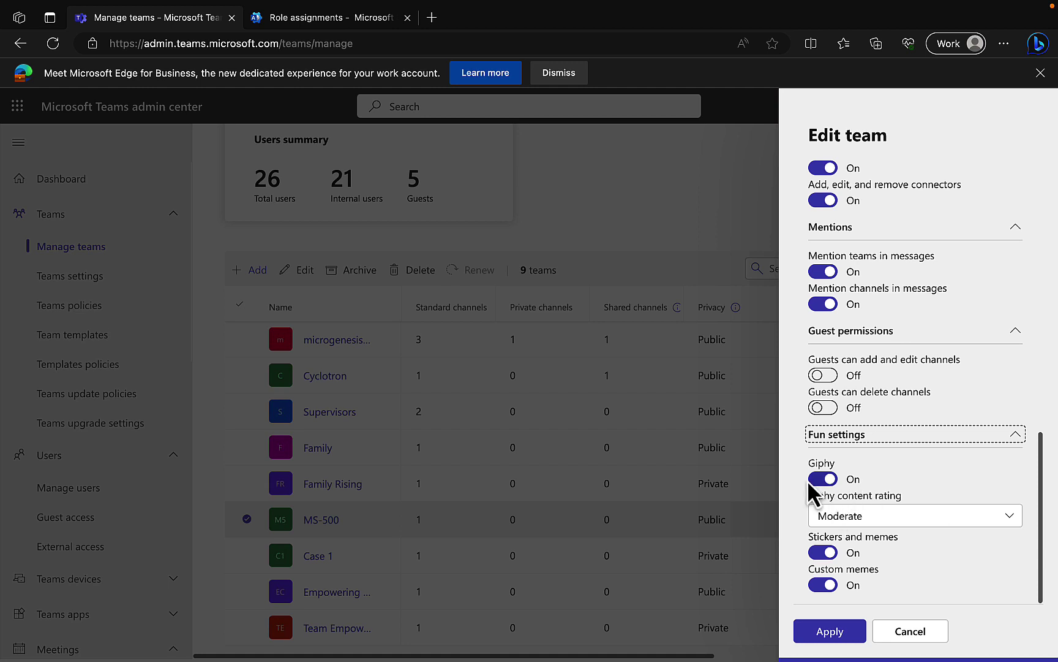
left_click(948, 519)
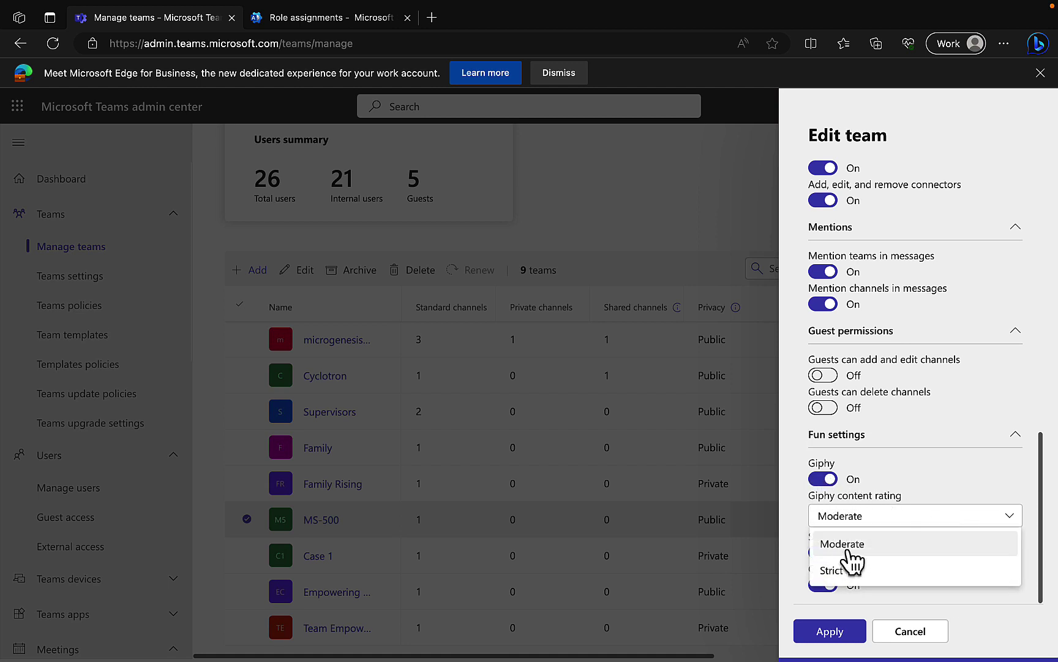
left_click(947, 483)
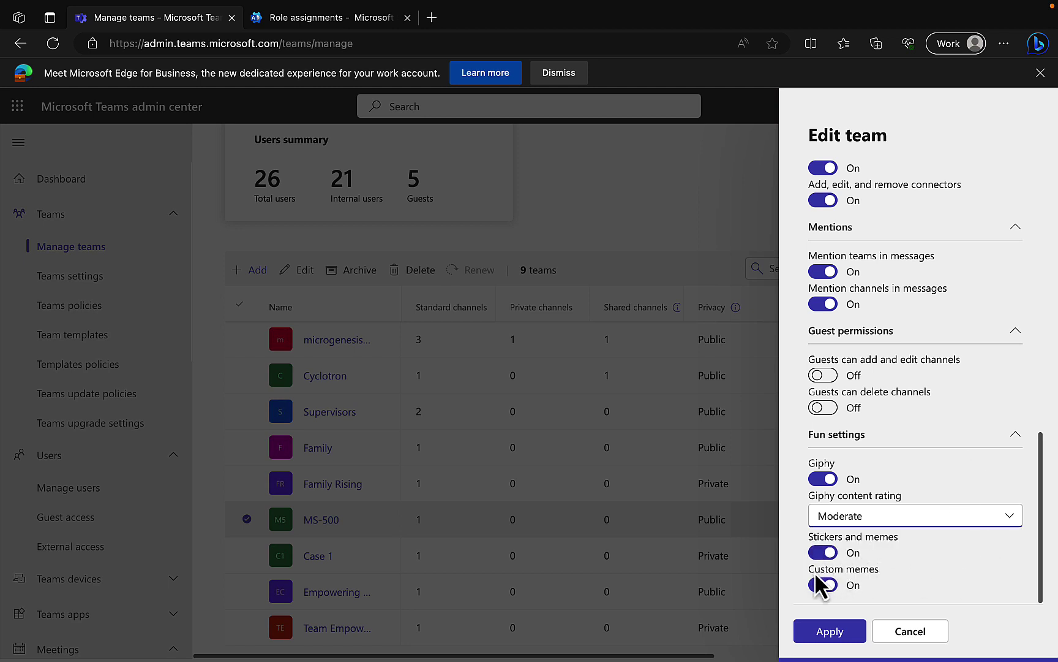
left_click(905, 634)
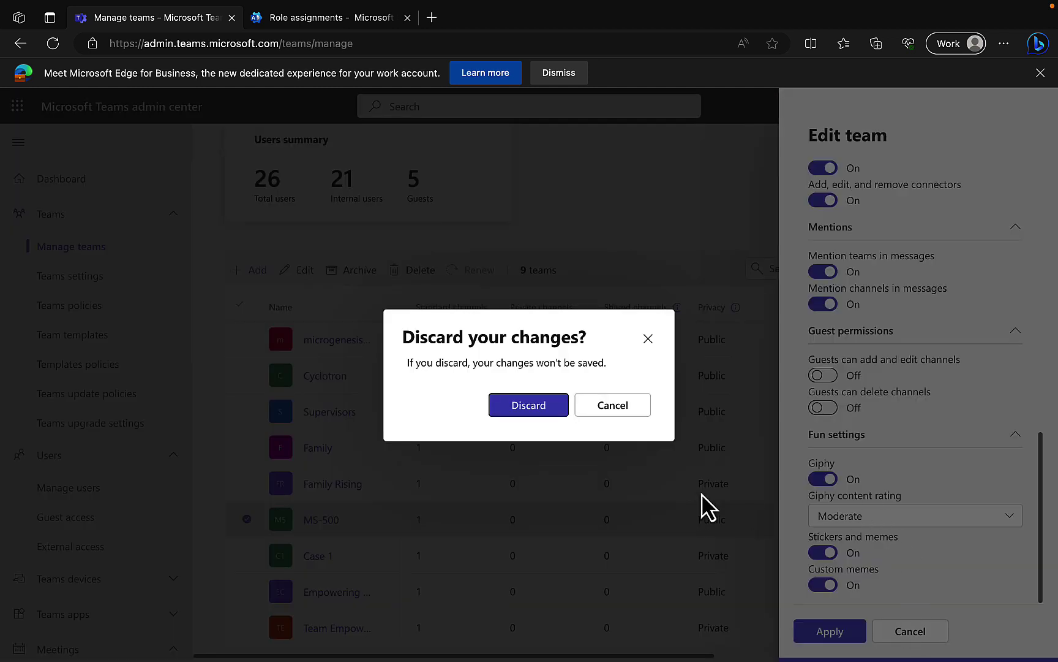
left_click(529, 406)
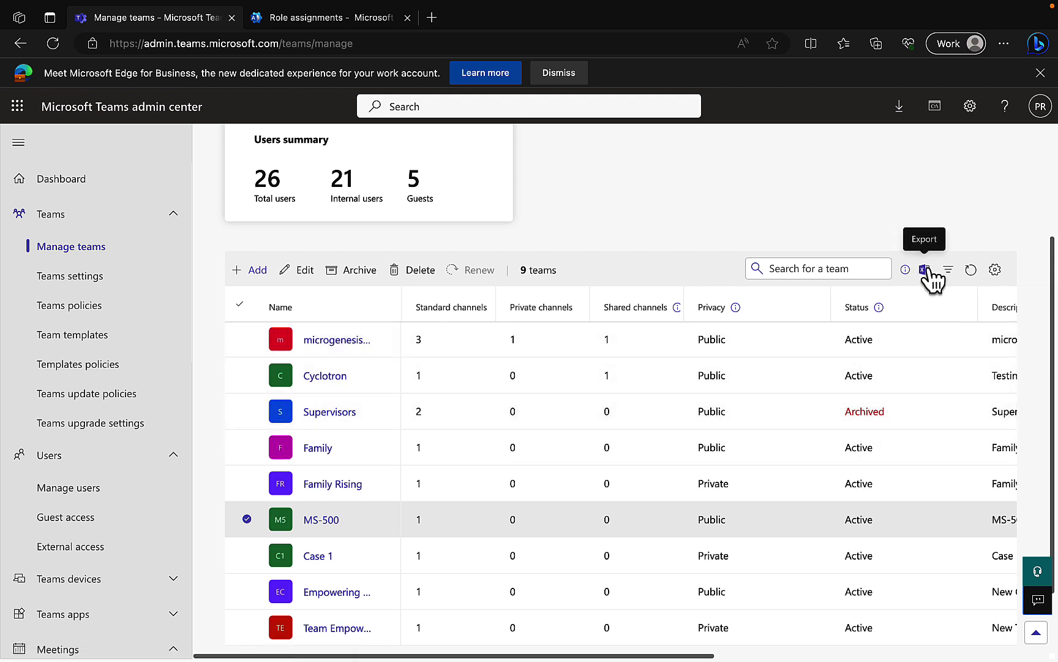
Step: Add the Team members, Owners and Guests columns to the teams table and look across its full width
left_click(995, 270)
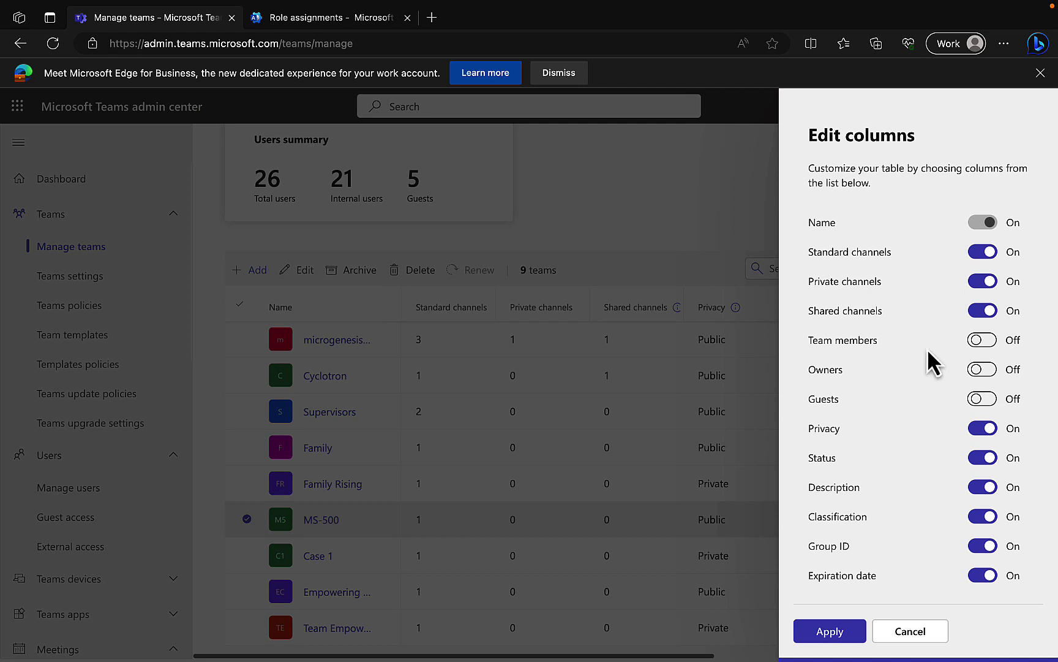
left_click(987, 344)
left_click(982, 370)
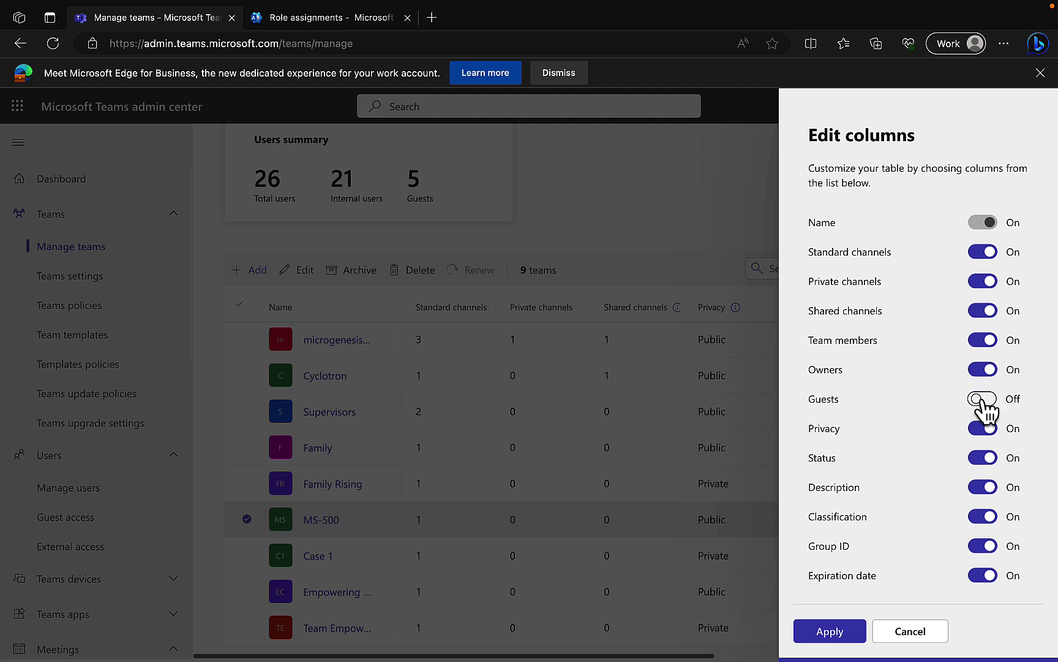
left_click(980, 399)
left_click(834, 634)
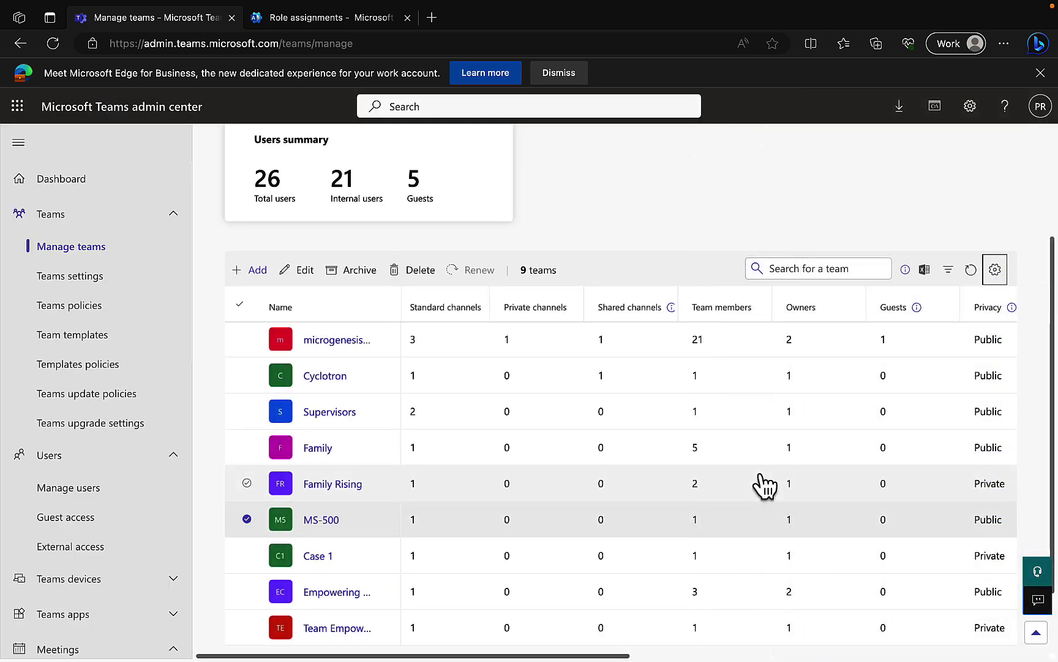
scroll(763, 485, "right", 5)
scroll(765, 486, "right", 10)
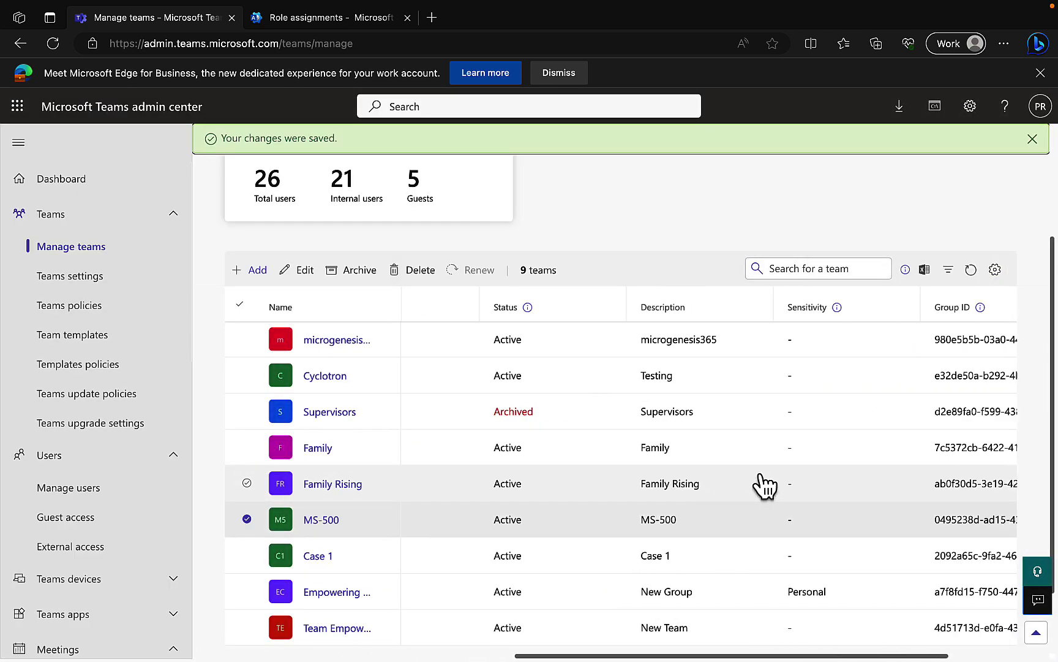
scroll(765, 486, "right", 3)
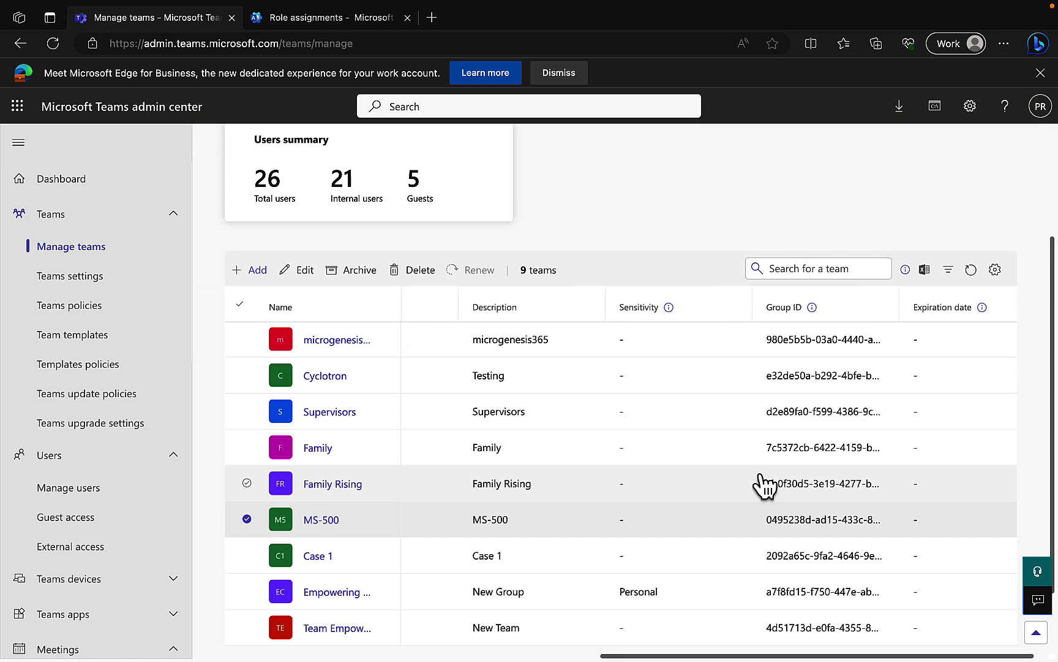
scroll(765, 485, "left", 15)
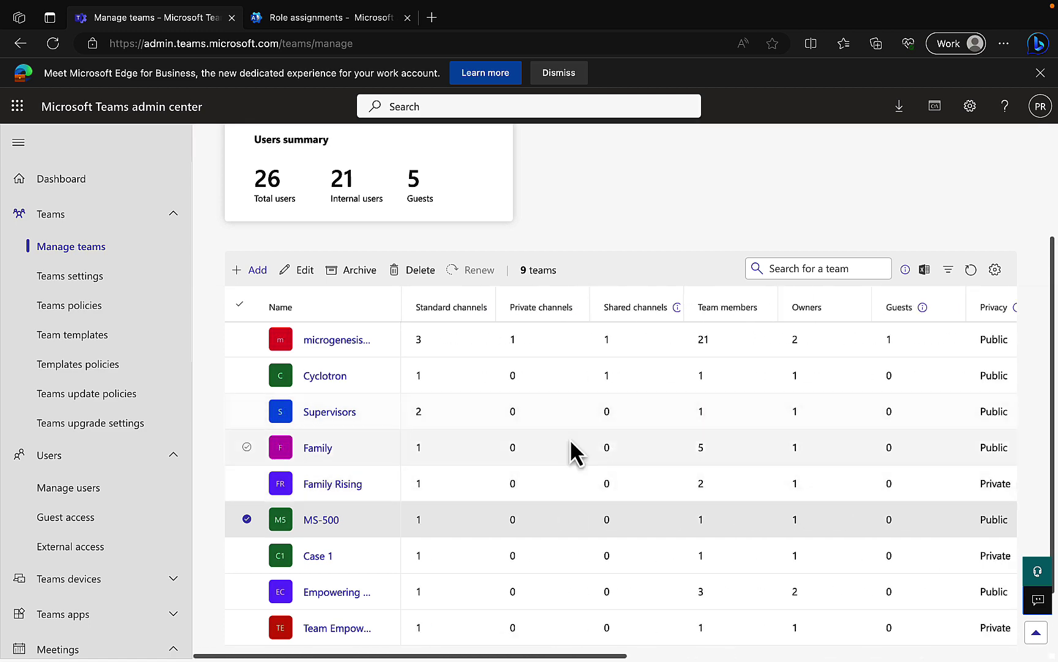
Step: Examine the form for adding a new team and close it without creating one
left_click(256, 282)
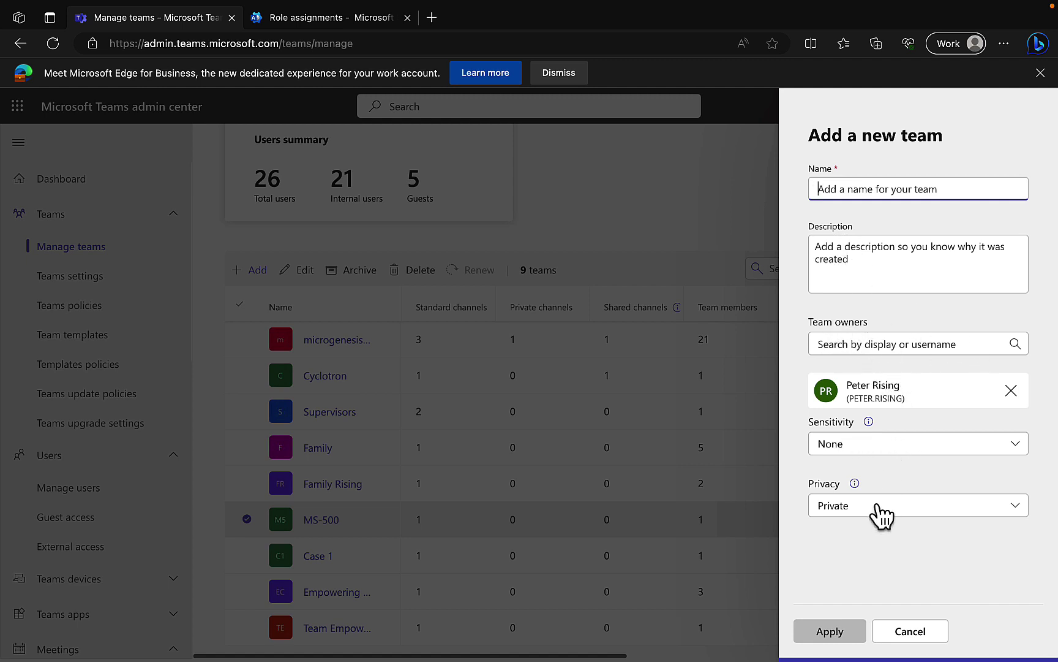
left_click(919, 636)
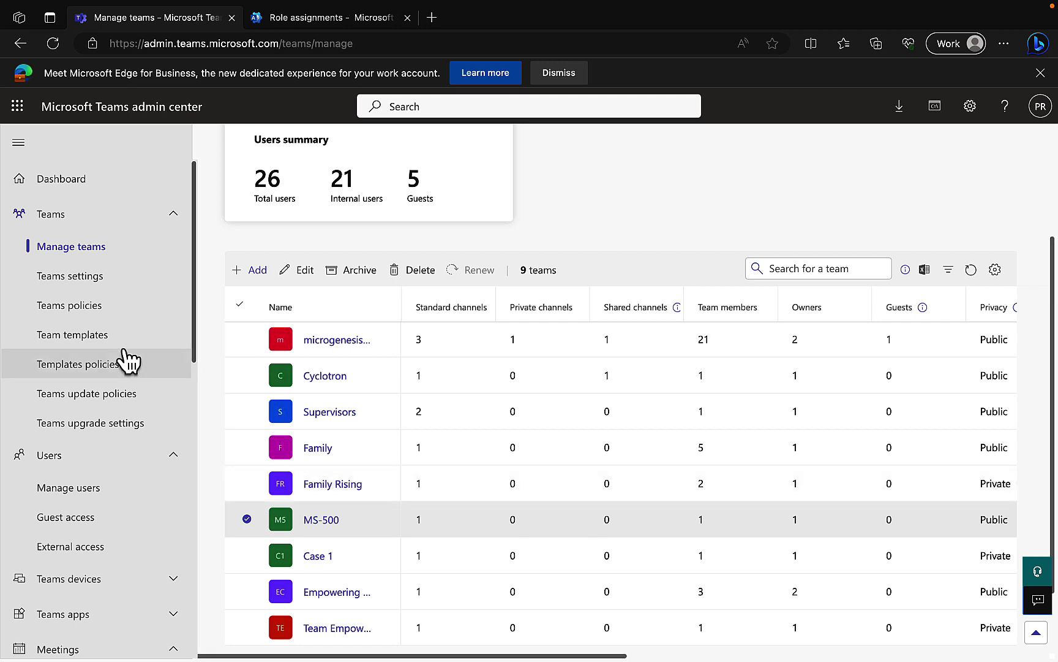
Step: Open the organization-wide Teams settings and review the notification settings and the choices for who can manage tags
left_click(91, 279)
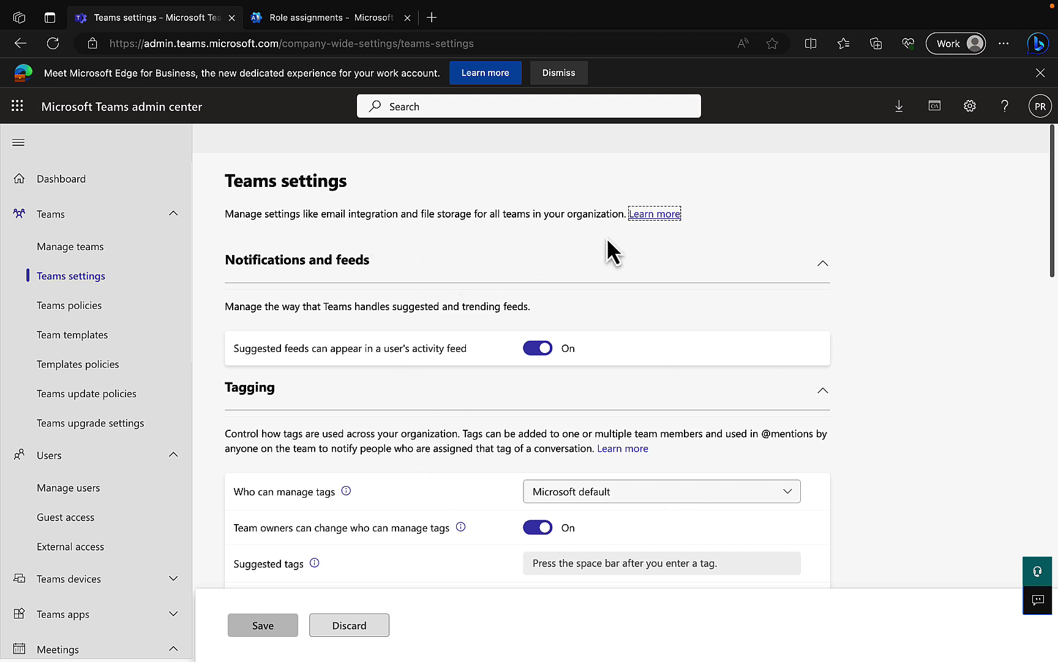
scroll(737, 362, "down", 2)
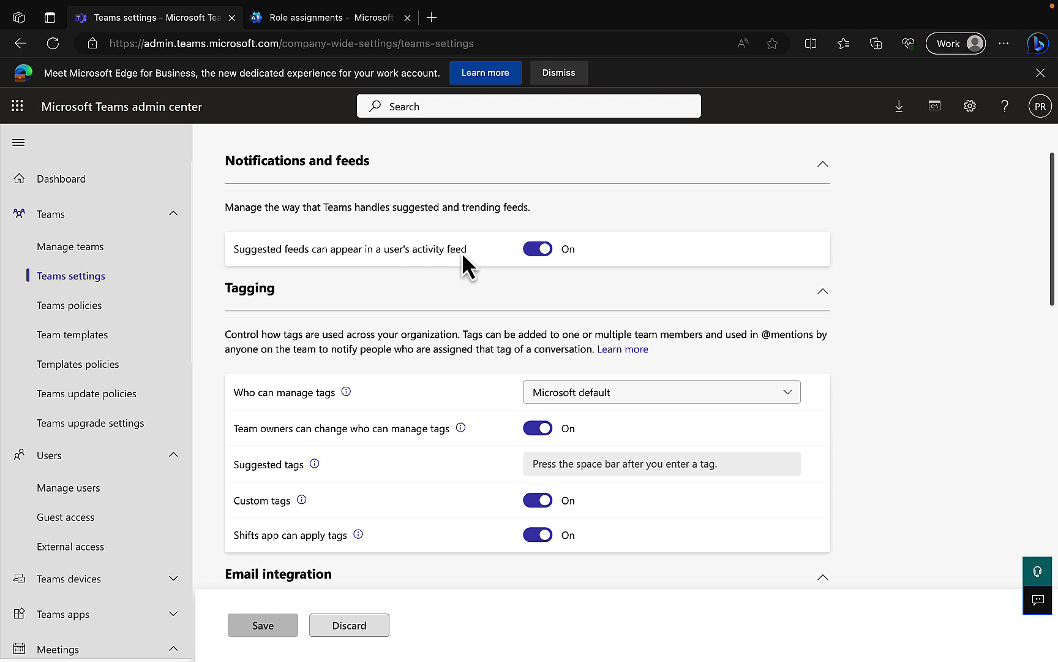
scroll(544, 268, "down", 2)
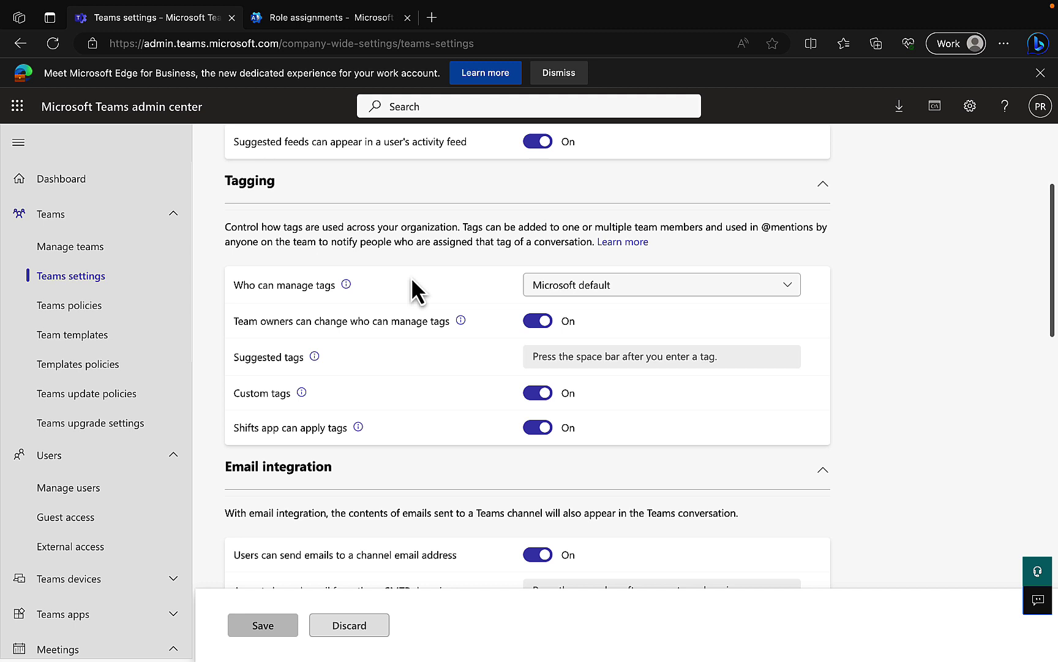
left_click(630, 293)
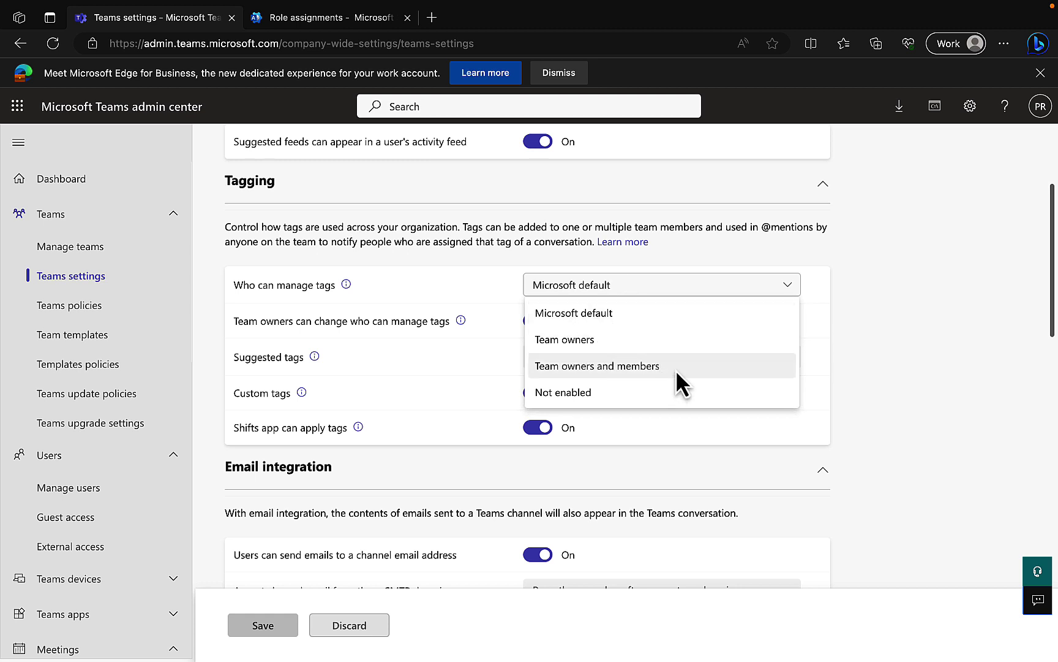
left_click(890, 332)
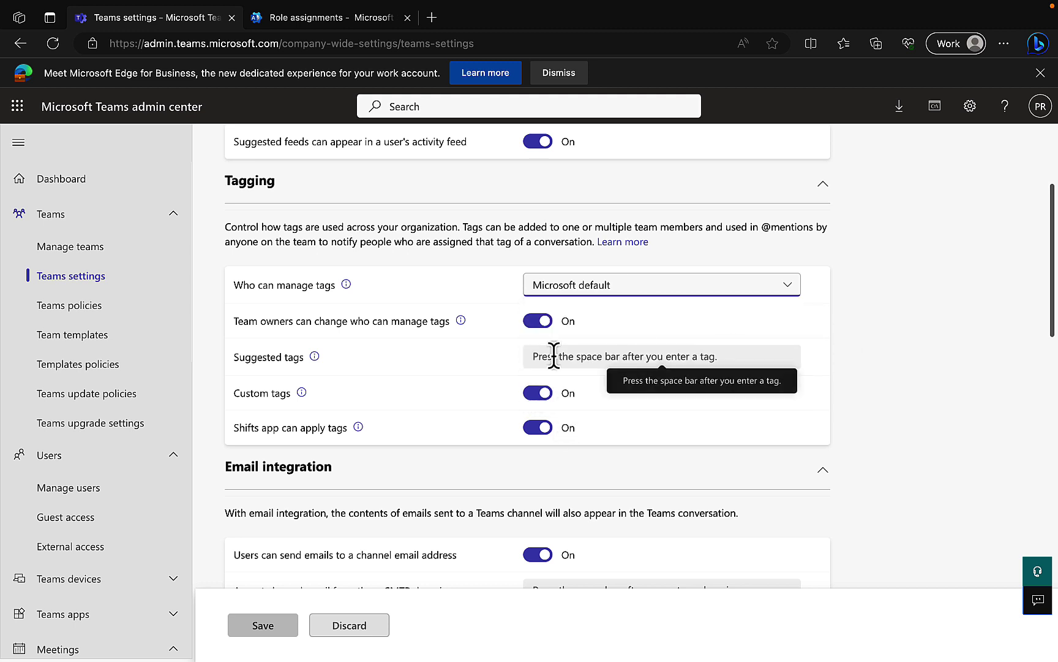
Step: Review the suggested tags and custom tags settings, and read the explanation of the Shifts app tagging option
scroll(541, 349, "down", 1)
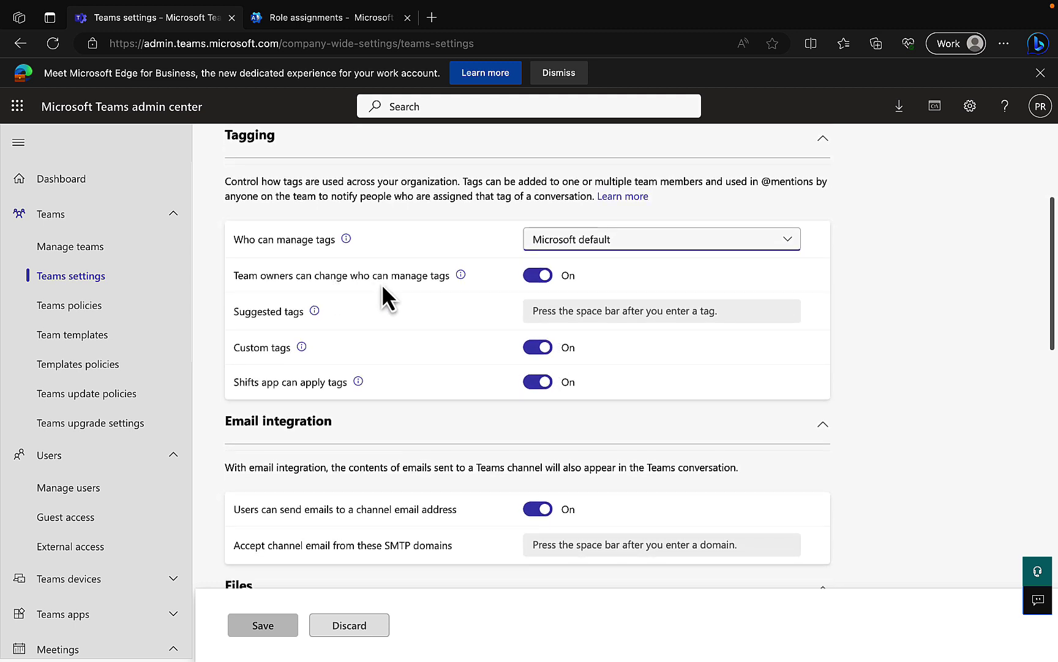
left_click(560, 311)
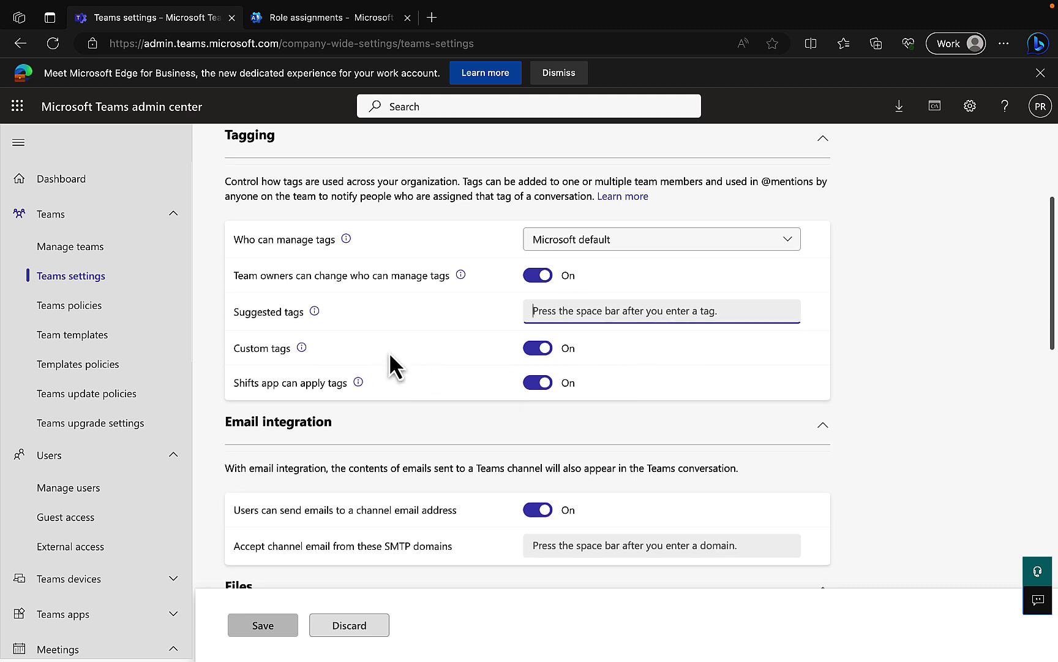
left_click(301, 347)
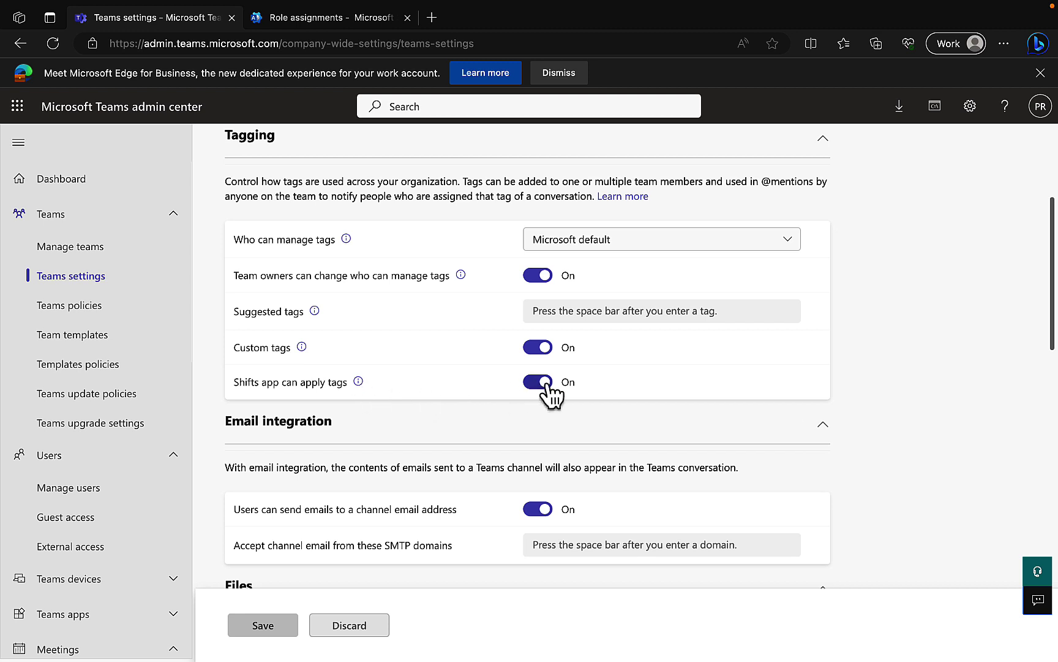
left_click(359, 382)
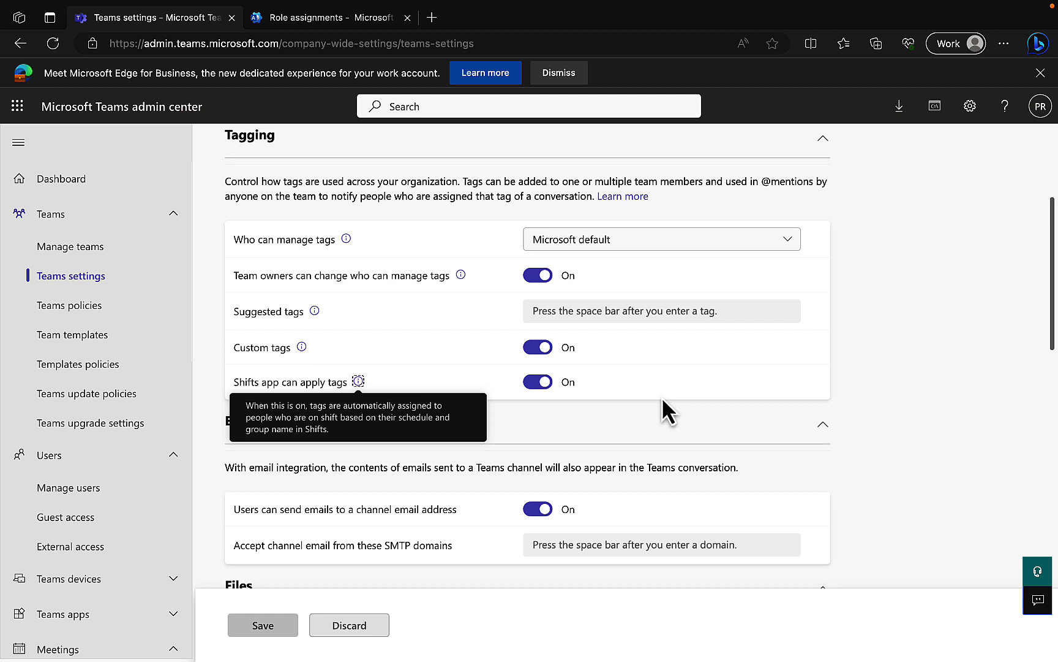
Step: Review the email integration, files, organization and devices settings, checking the choices for secondary authentication and the content PIN requirement
scroll(662, 404, "down", 2)
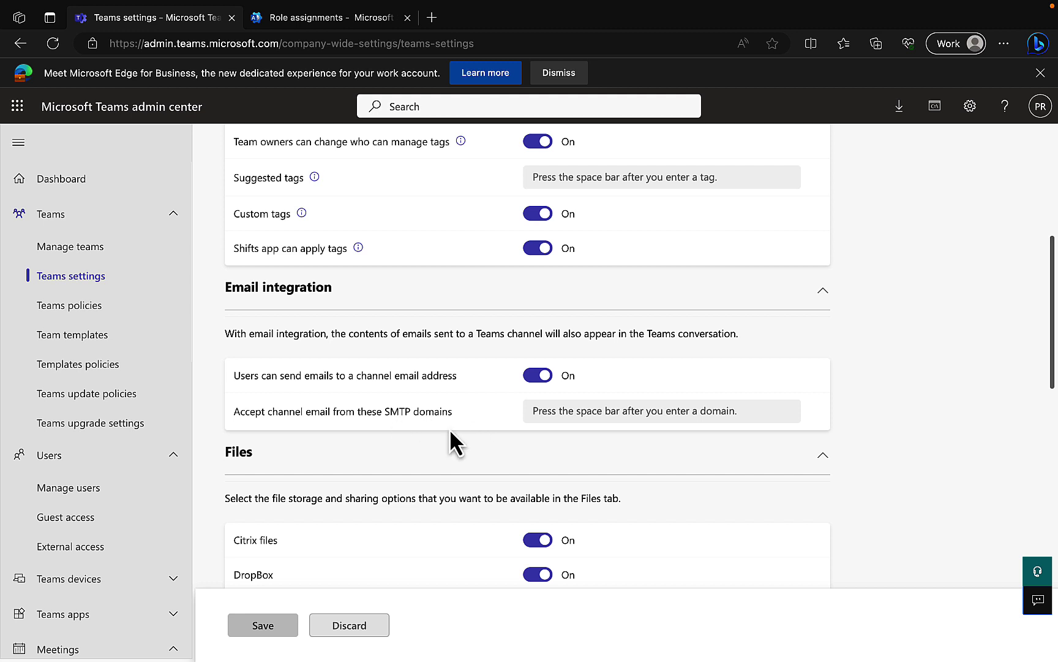
scroll(450, 431, "down", 4)
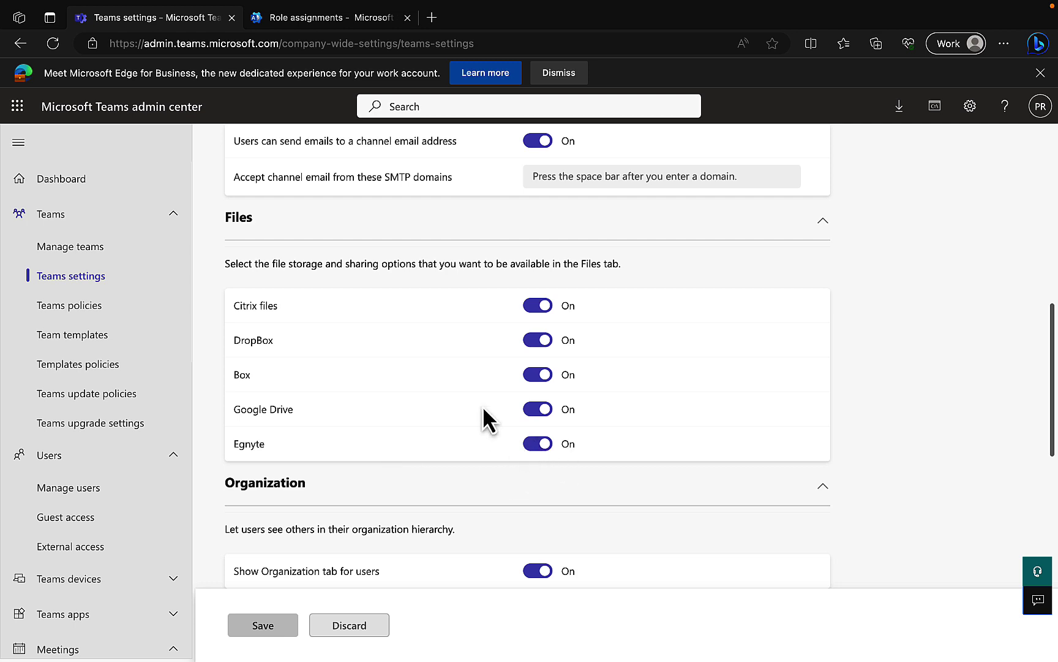
scroll(483, 406, "down", 5)
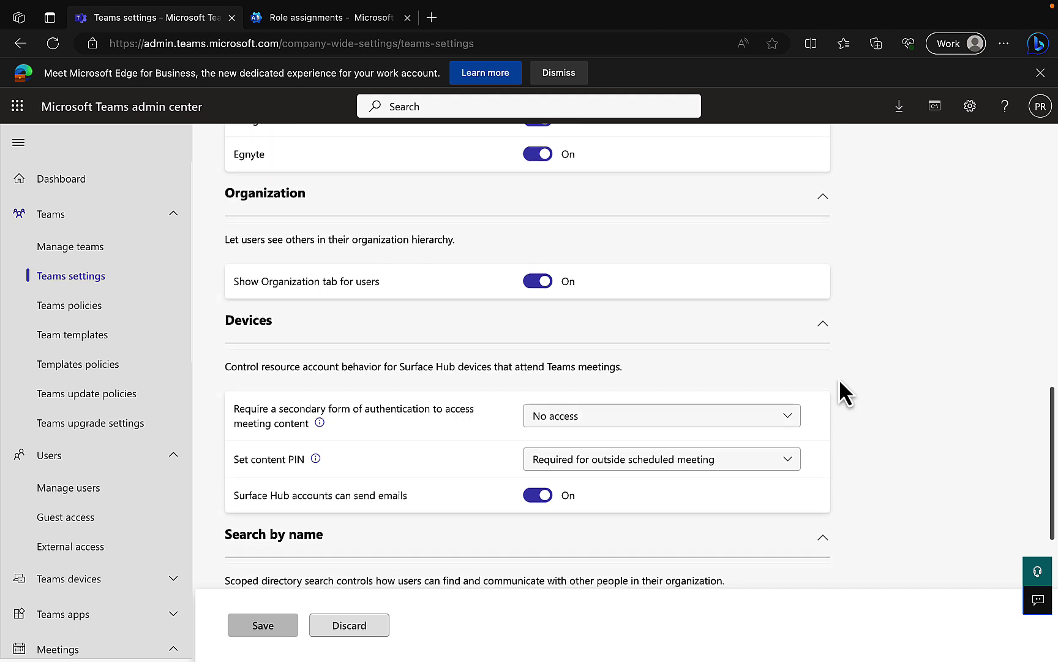
scroll(841, 382, "down", 2)
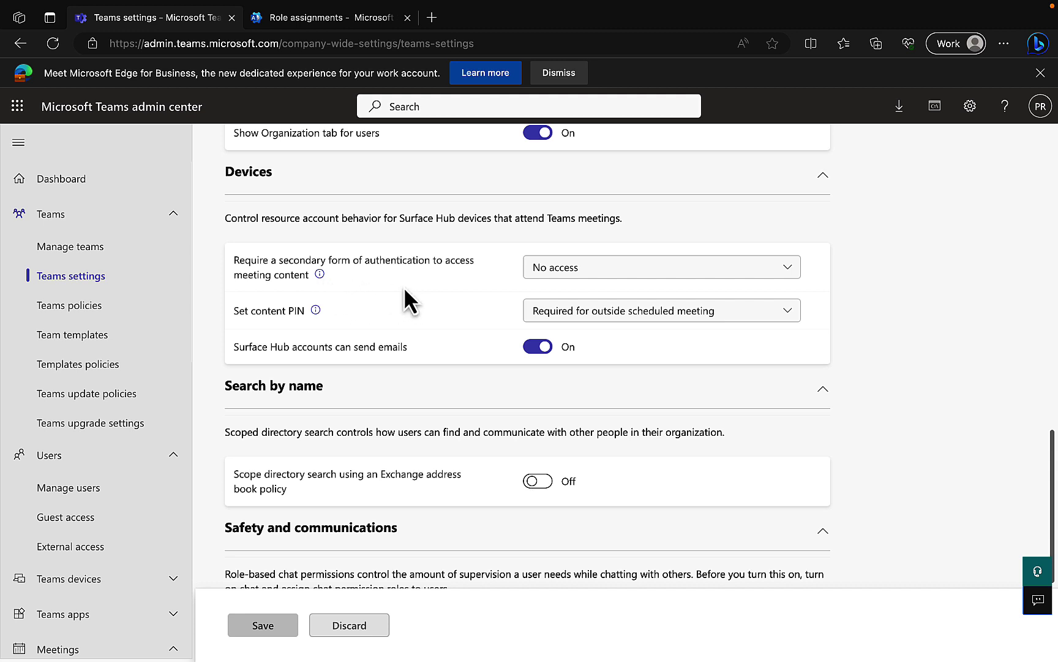
left_click(604, 267)
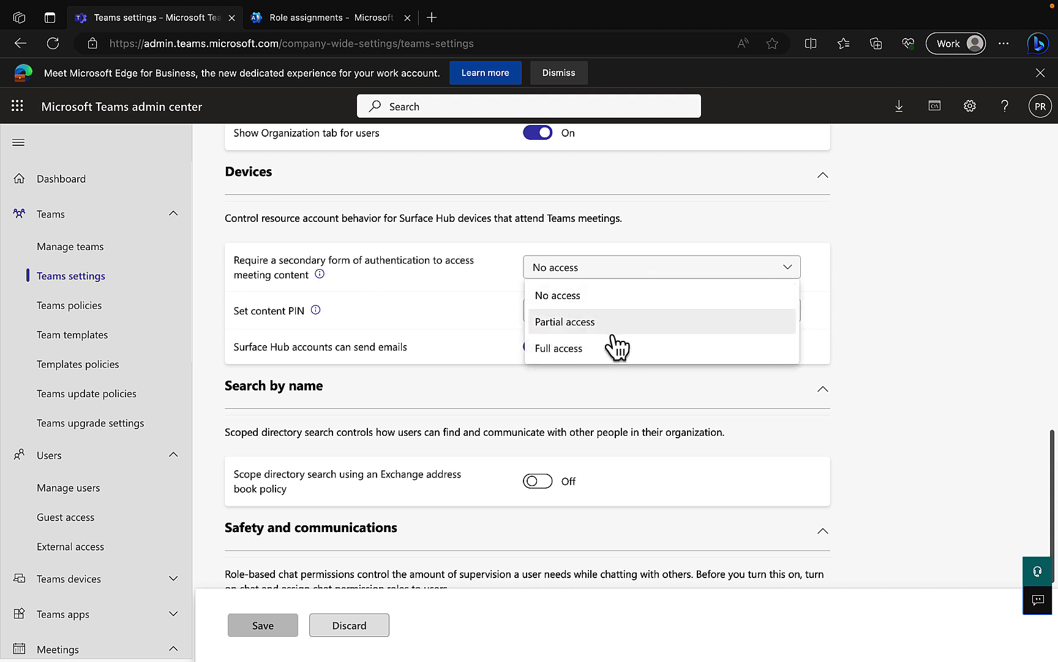
left_click(427, 302)
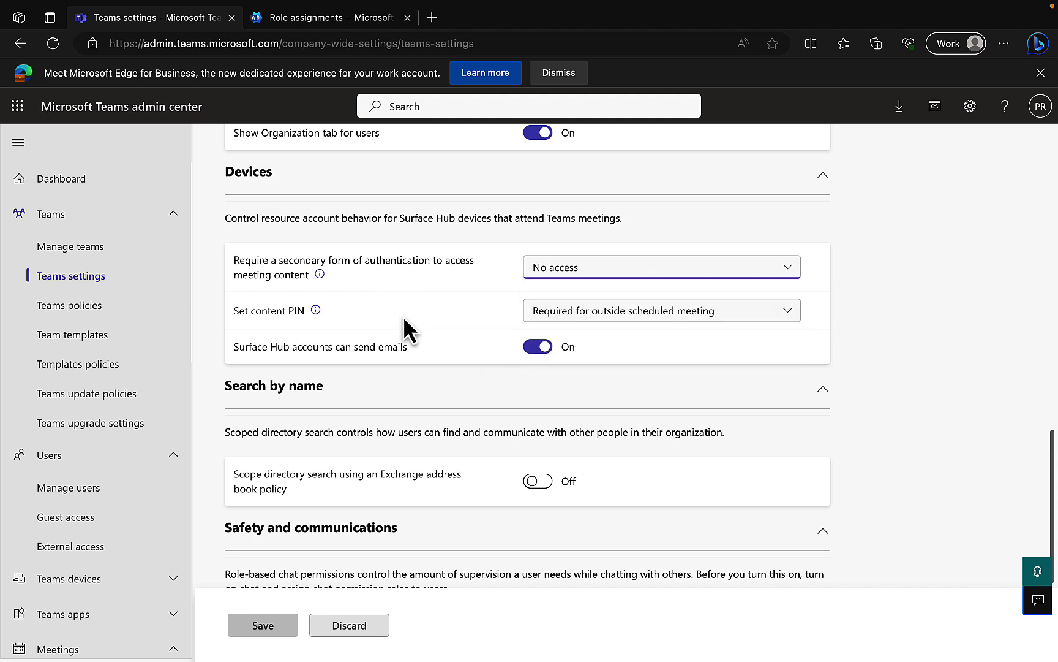
left_click(723, 318)
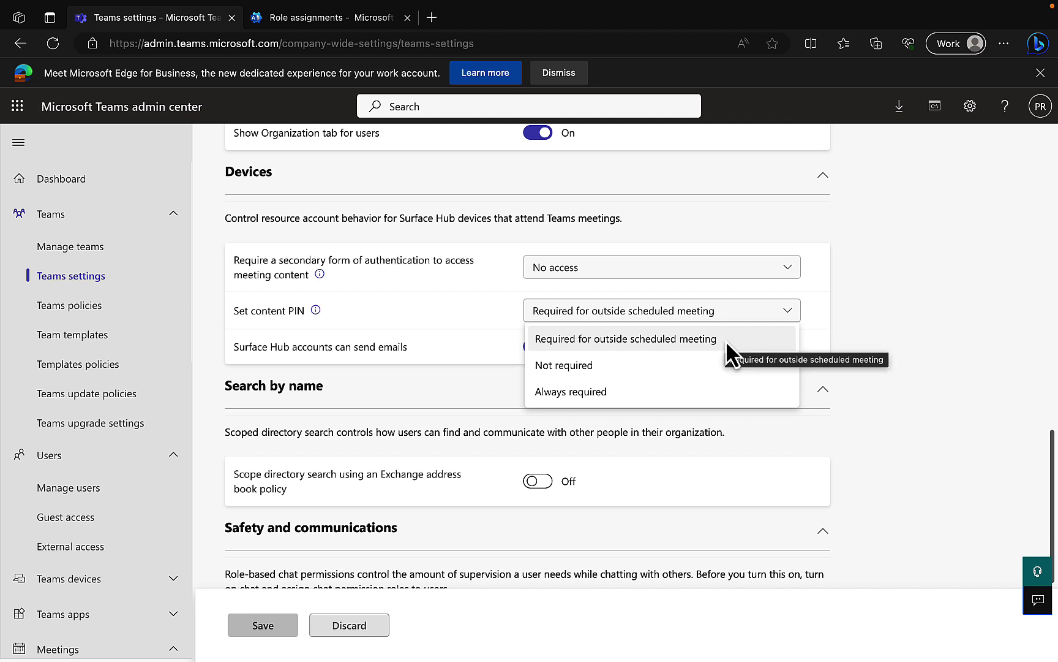
left_click(915, 280)
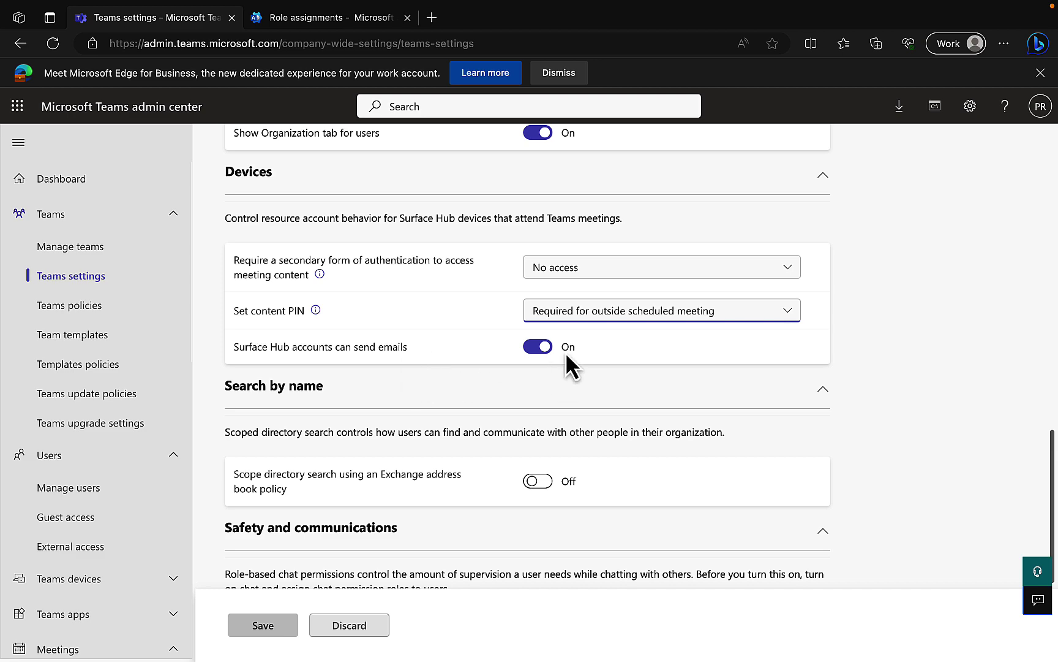
Step: Turn on scoped directory search using an Exchange address book policy
scroll(733, 466, "down", 2)
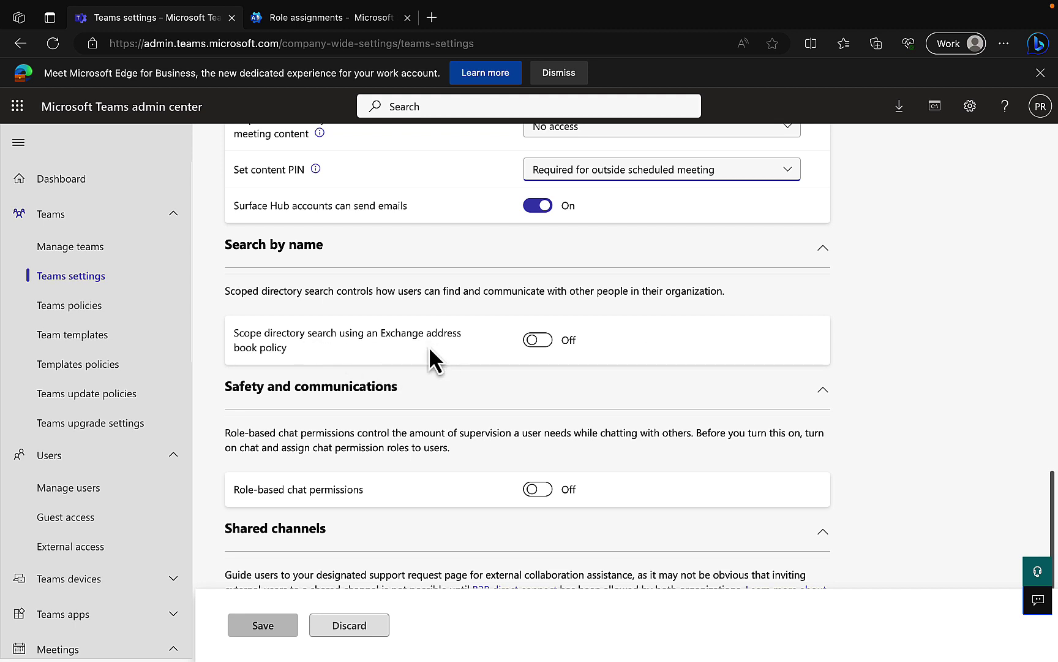
left_click(549, 348)
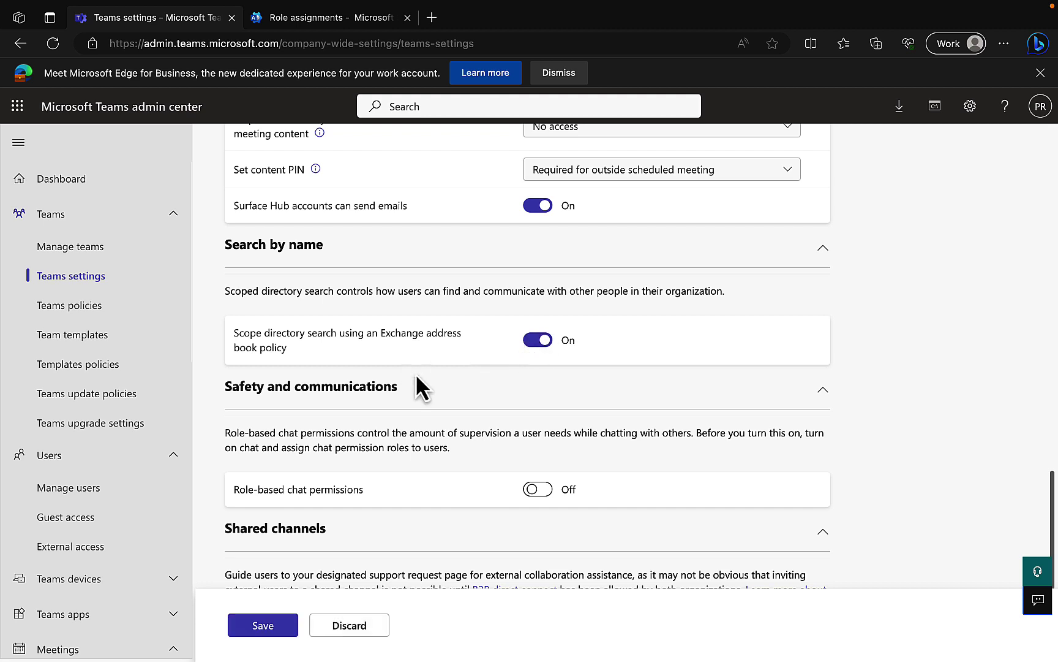
Step: Turn off scoped directory search using an Exchange address book policy, and review the safety and communications and shared channels settings
left_click(540, 341)
scroll(545, 349, "down", 2)
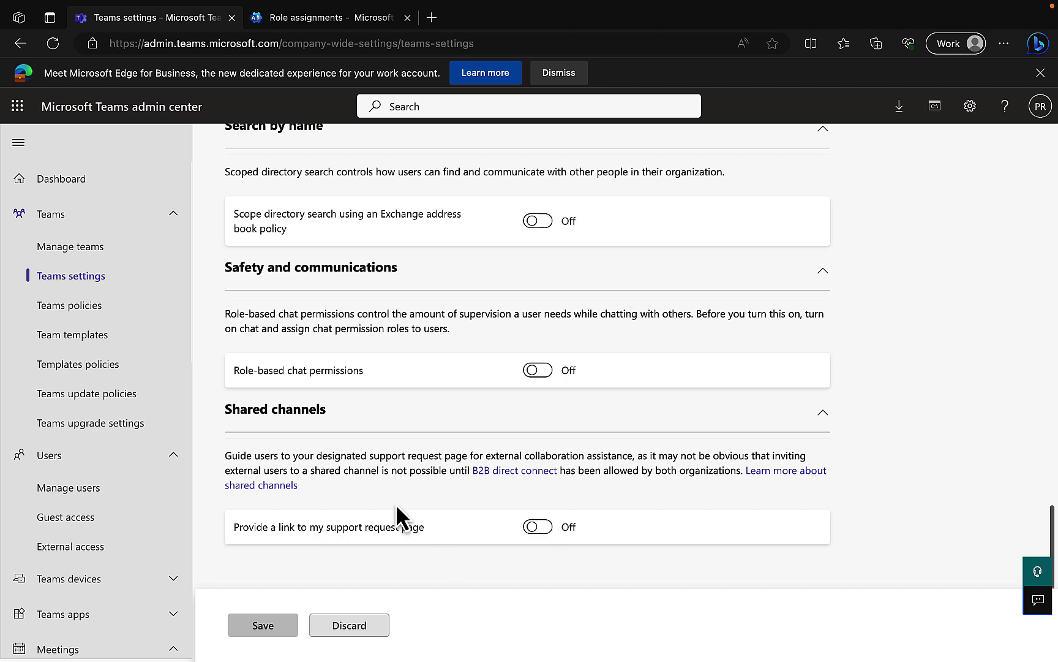
Step: Open the Teams policies and review the Global (Org-wide default) policy's assignments and its private teams, channel and external user settings
left_click(85, 321)
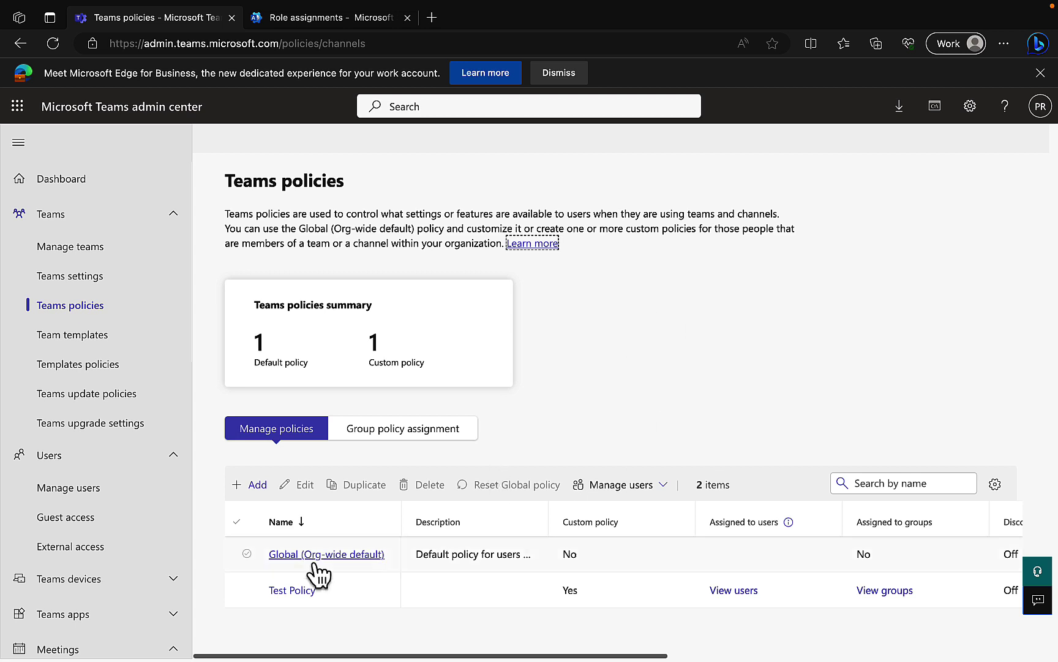
left_click(248, 553)
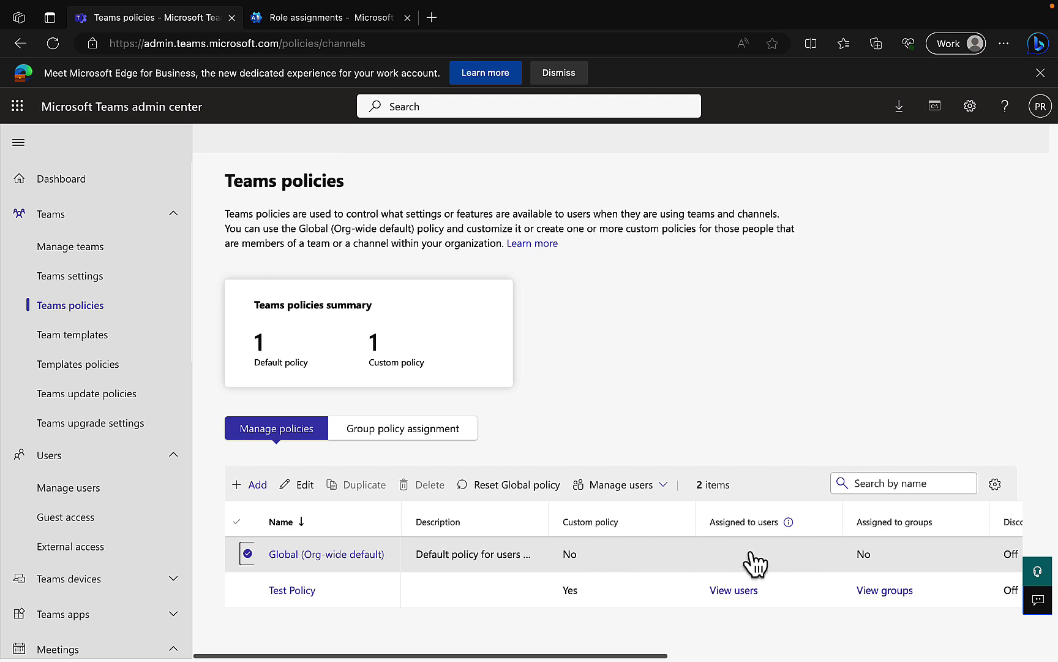
scroll(755, 563, "right", 5)
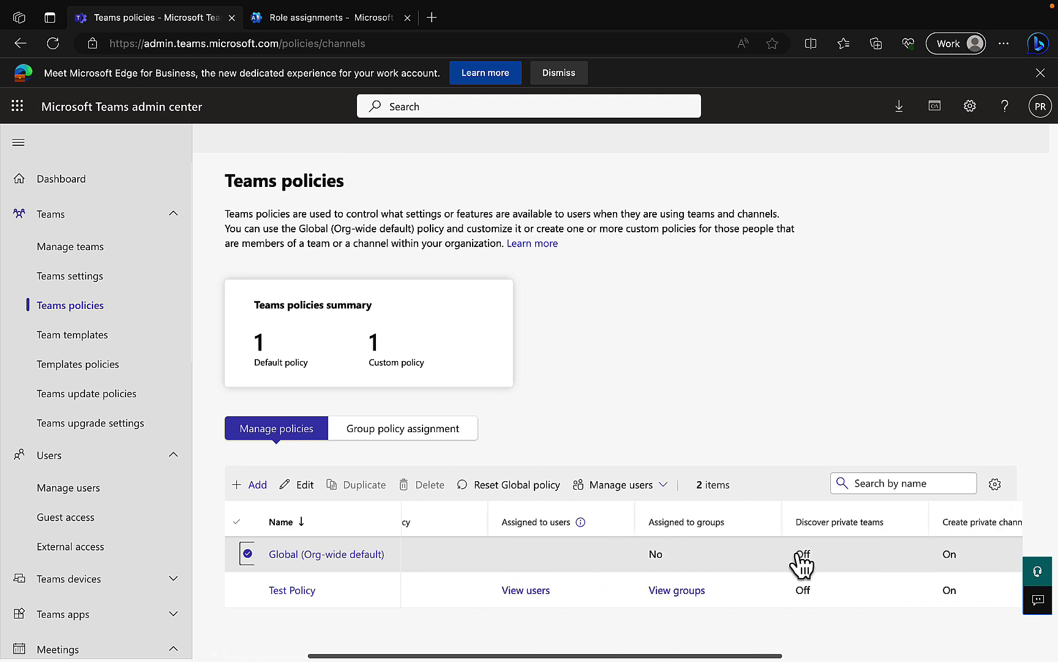
scroll(801, 562, "right", 3)
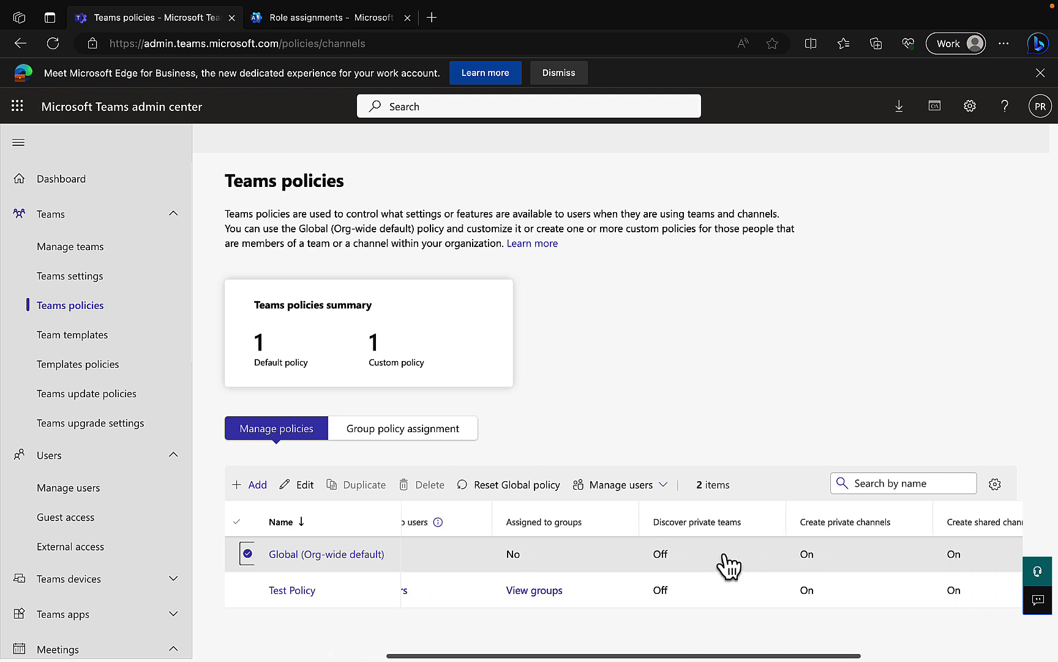
scroll(723, 564, "right", 3)
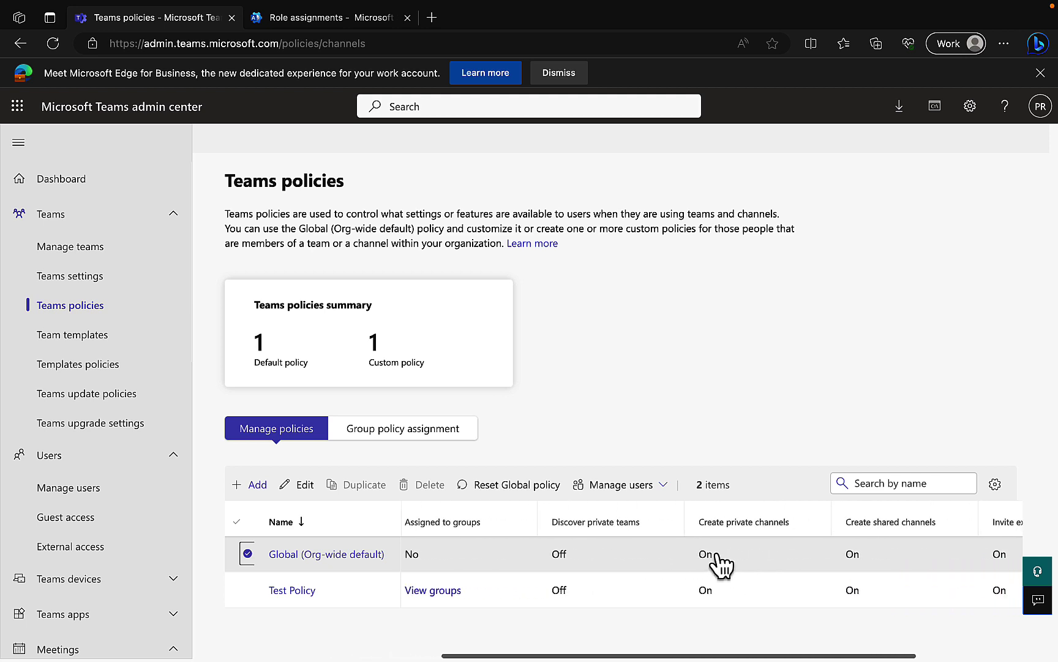
scroll(722, 562, "right", 6)
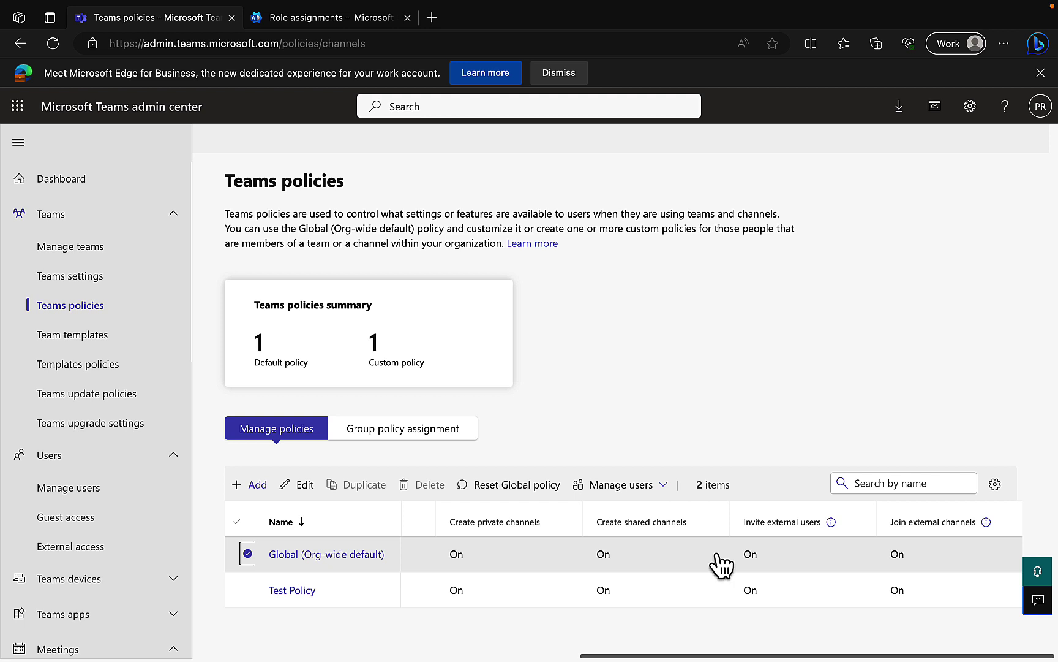
scroll(720, 562, "left", 12)
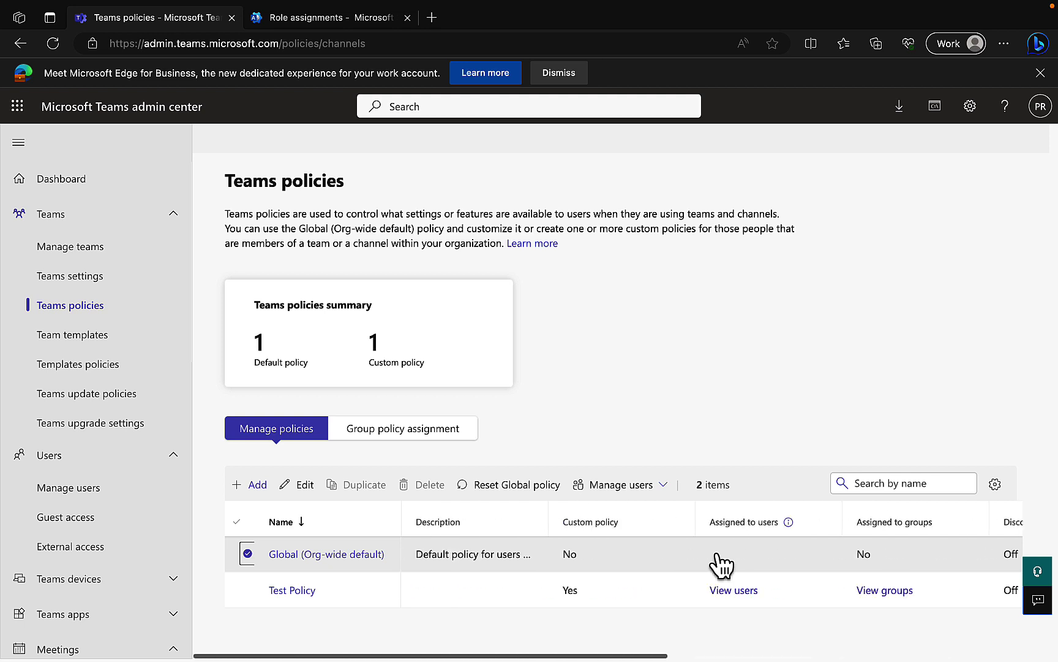
Step: Open the Global (Org-wide default) policy and read the explanations of Discover private teams and Create private channels, then close it unchanged
left_click(339, 555)
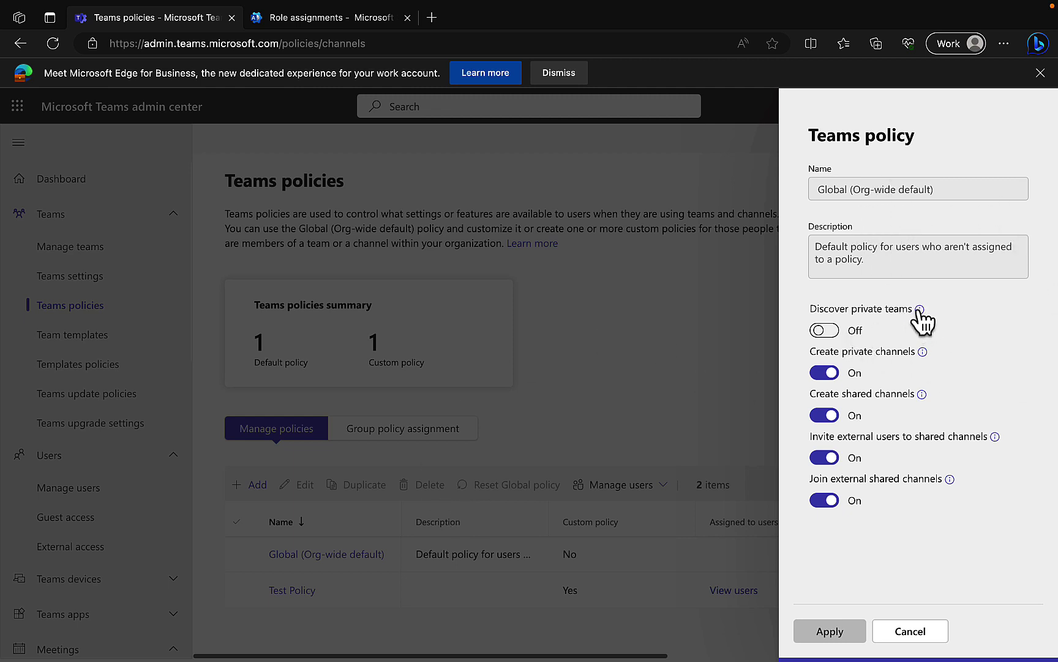
mouse_move(919, 310)
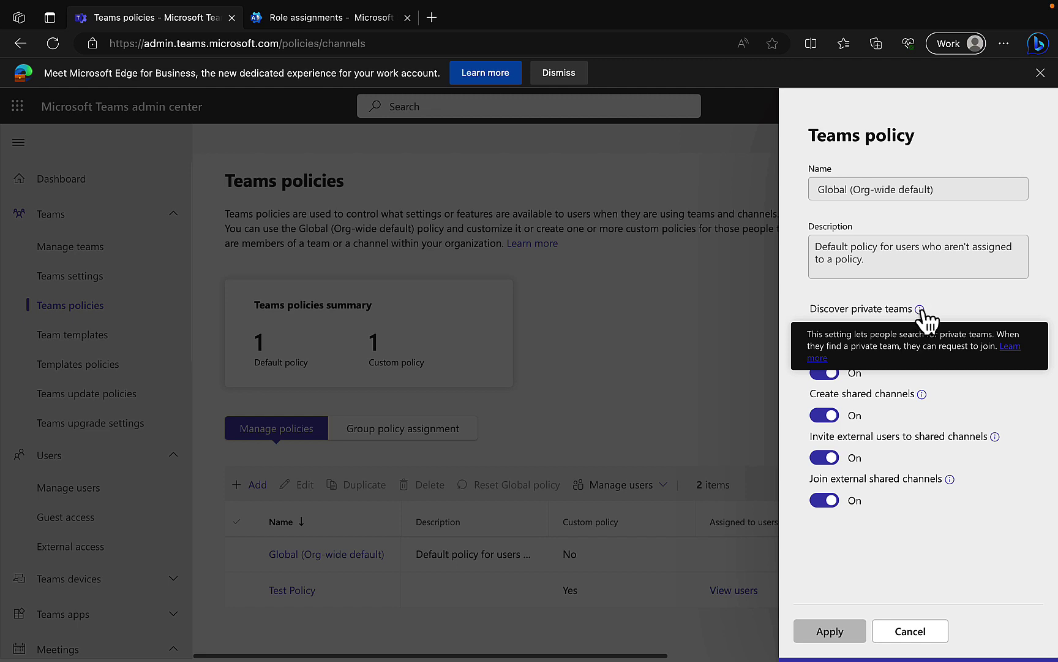
left_click(920, 311)
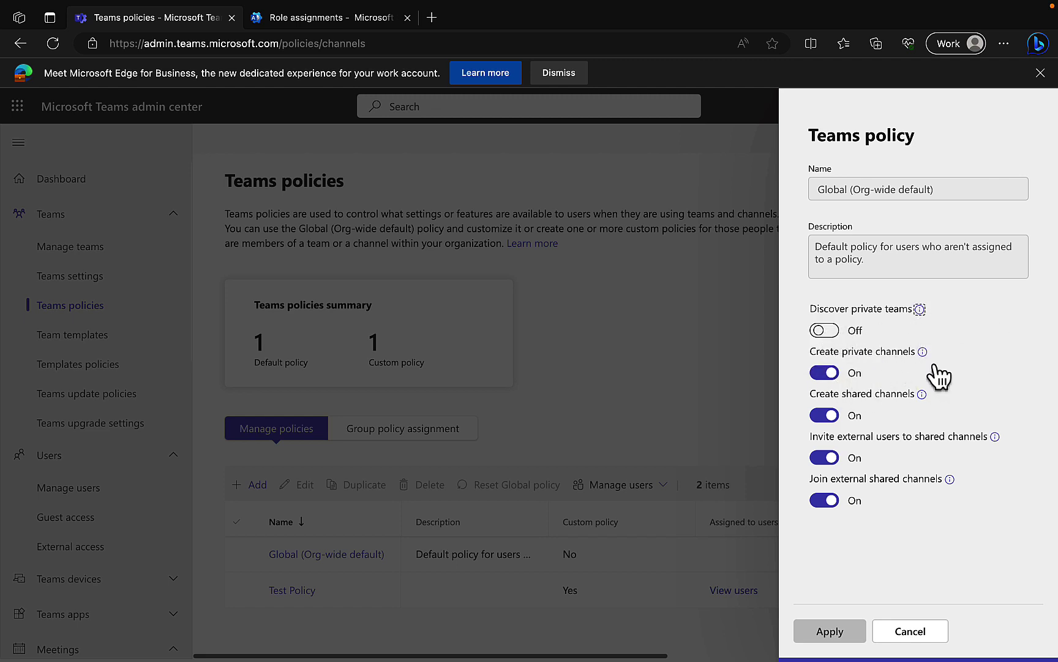
left_click(922, 352)
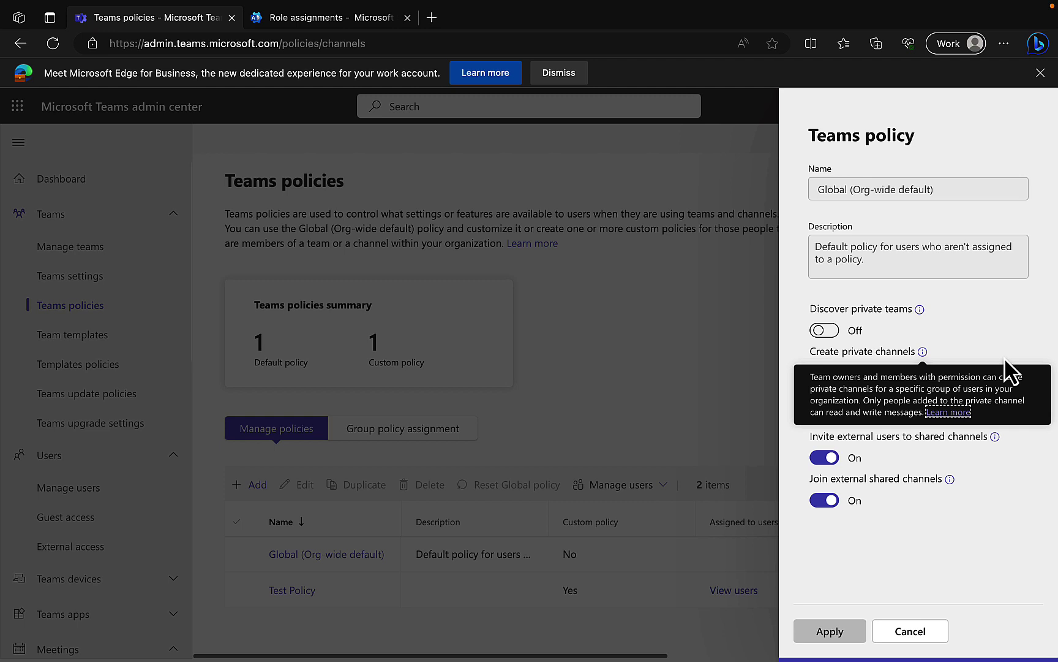
key("Escape")
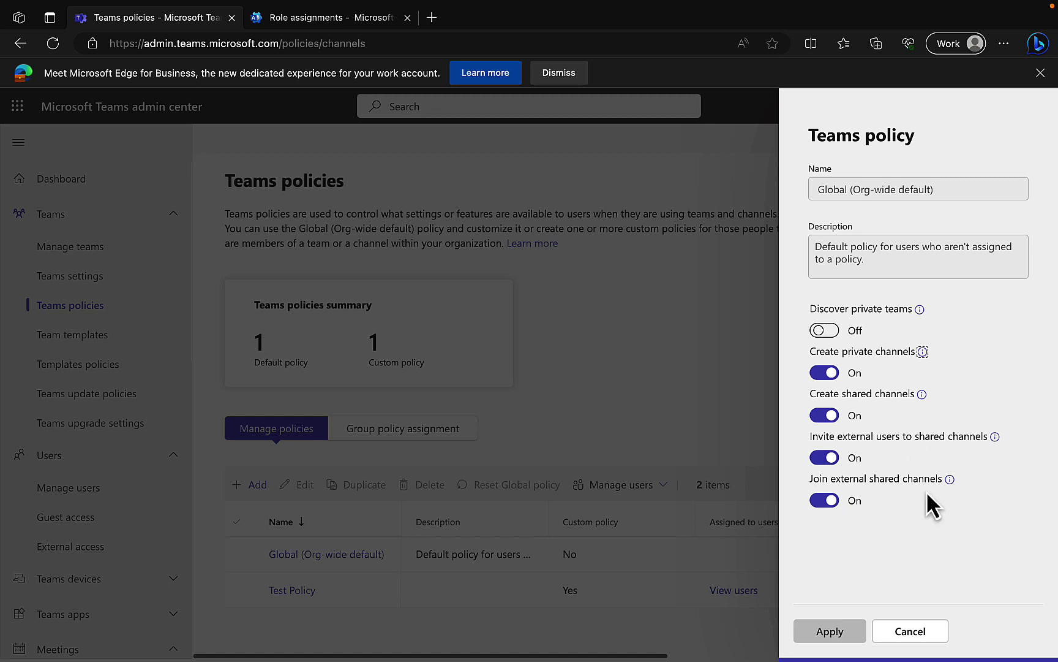
left_click(928, 640)
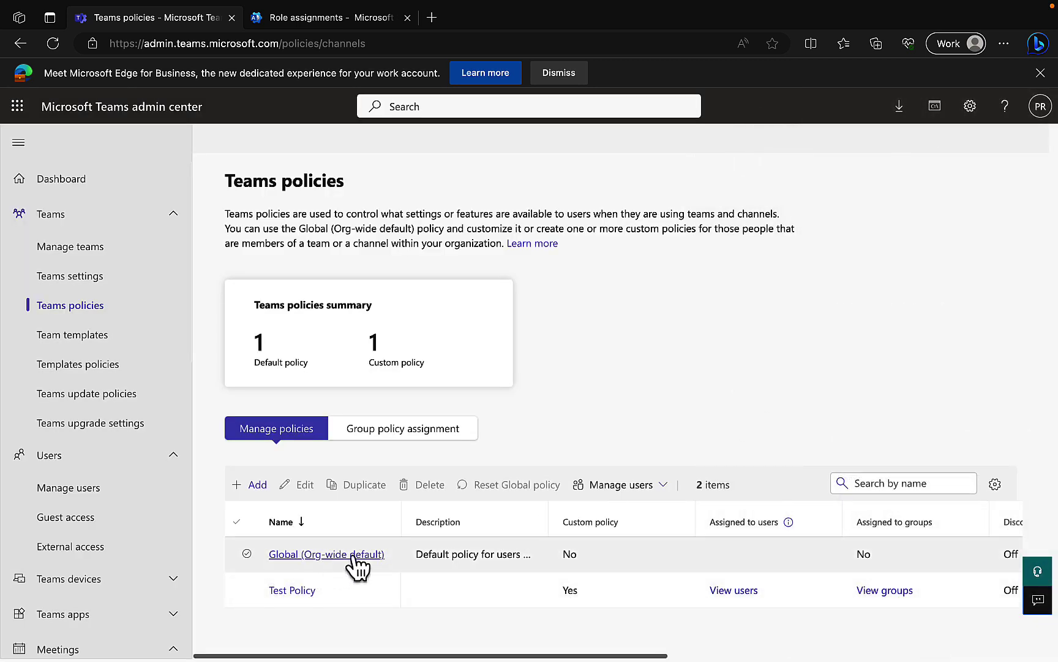
Step: Compare the settings of the Global (Org-wide default) policy and the Test Policy without changing either
left_click(328, 555)
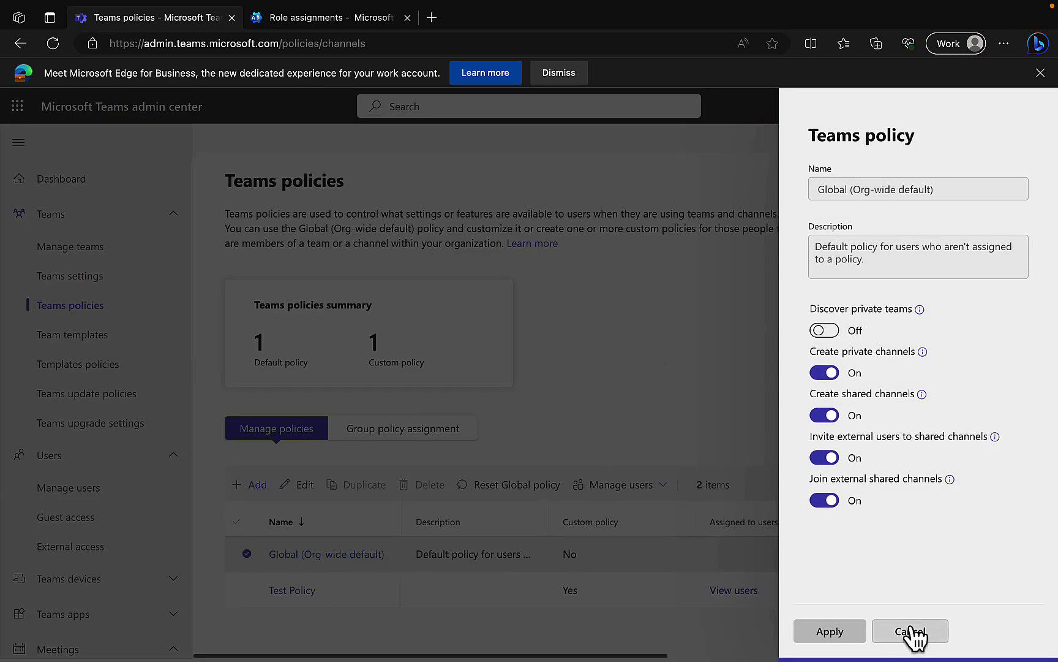
left_click(882, 631)
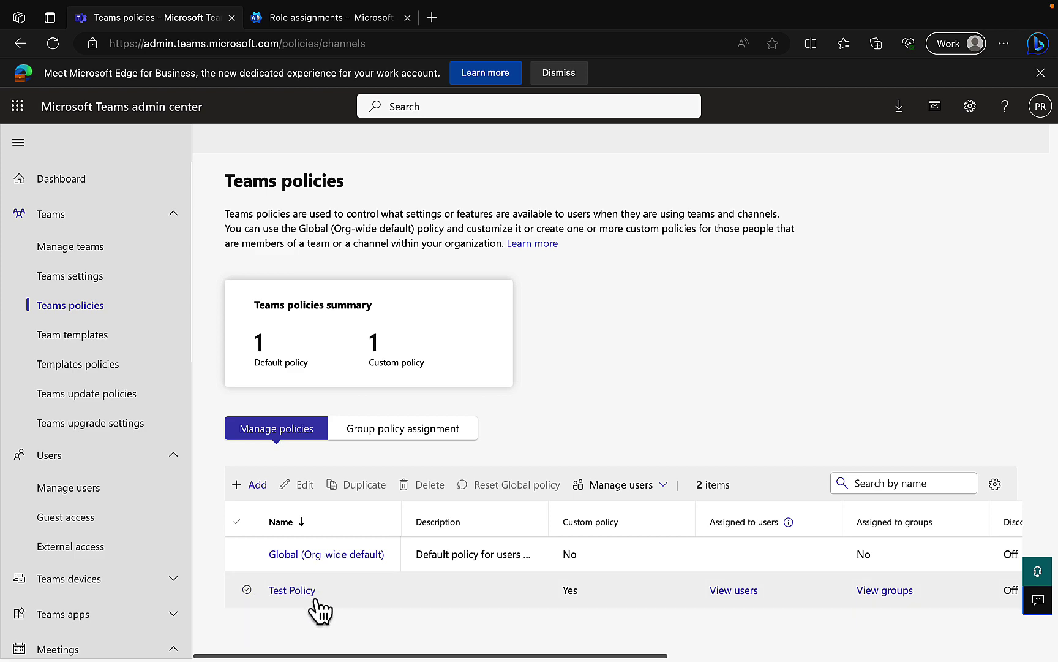
left_click(278, 591)
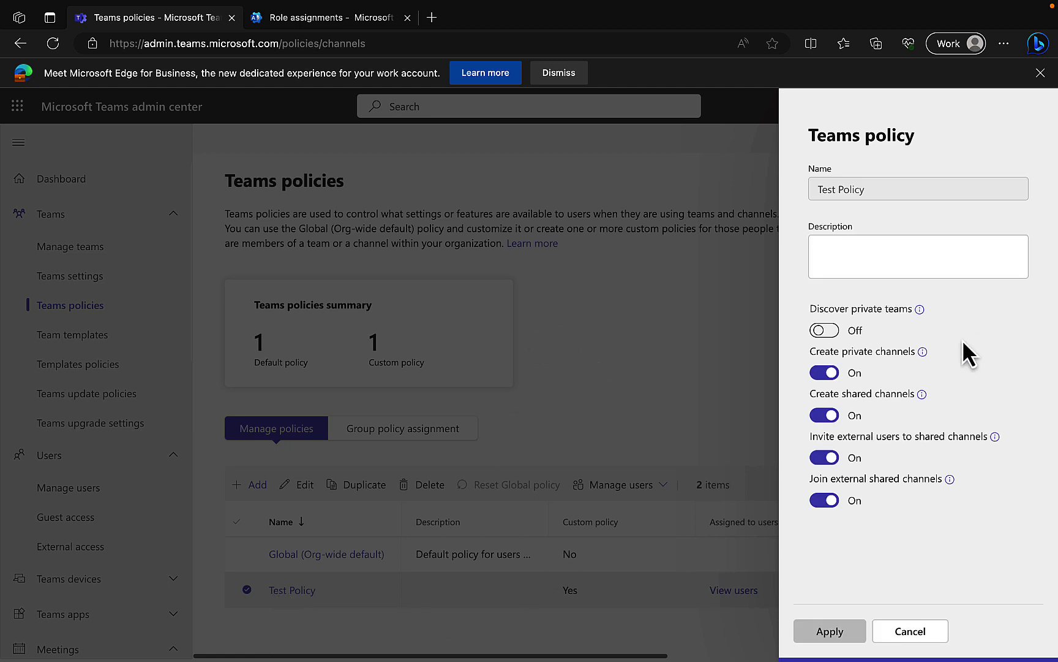
left_click(917, 640)
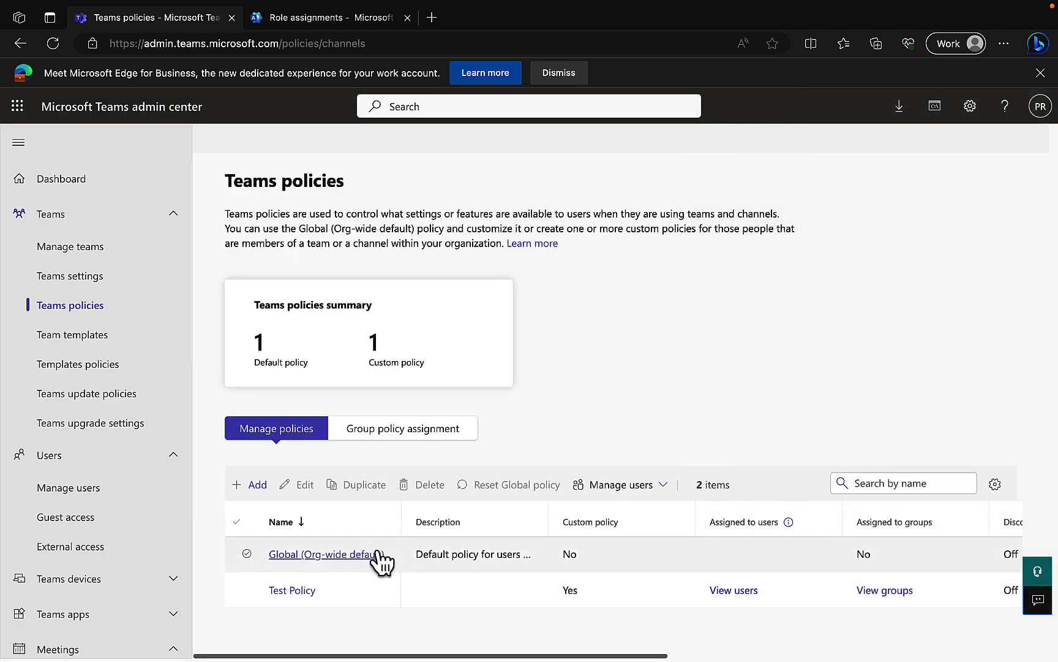
left_click(247, 589)
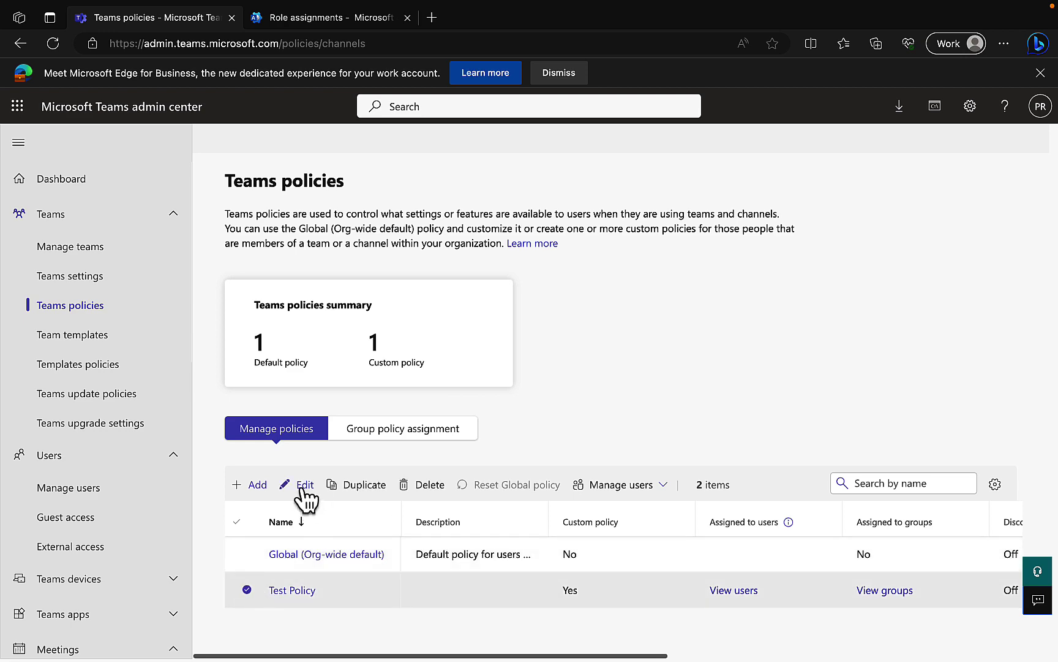
left_click(302, 487)
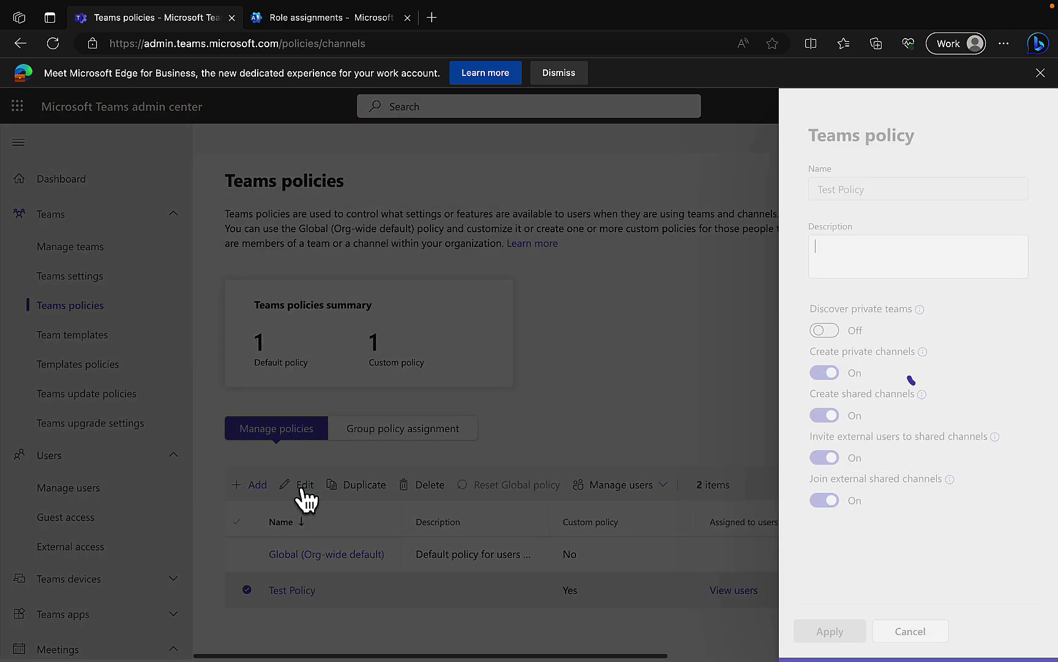
left_click(649, 426)
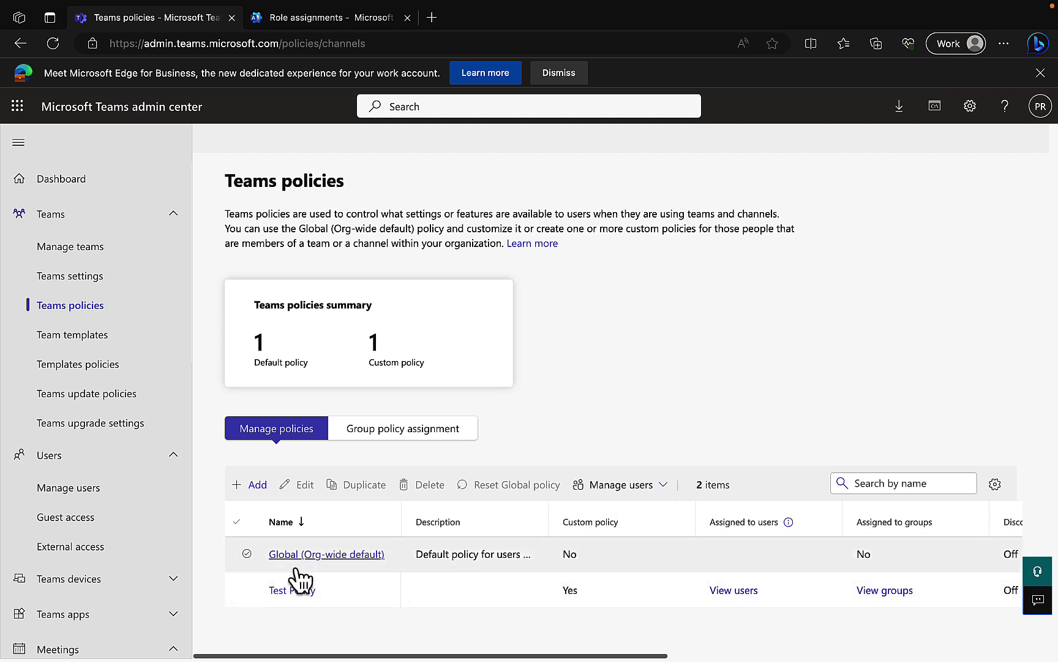
Step: Examine the options for assigning users to the Test Policy, and close the user assignment form without adding anyone
left_click(247, 590)
left_click(661, 488)
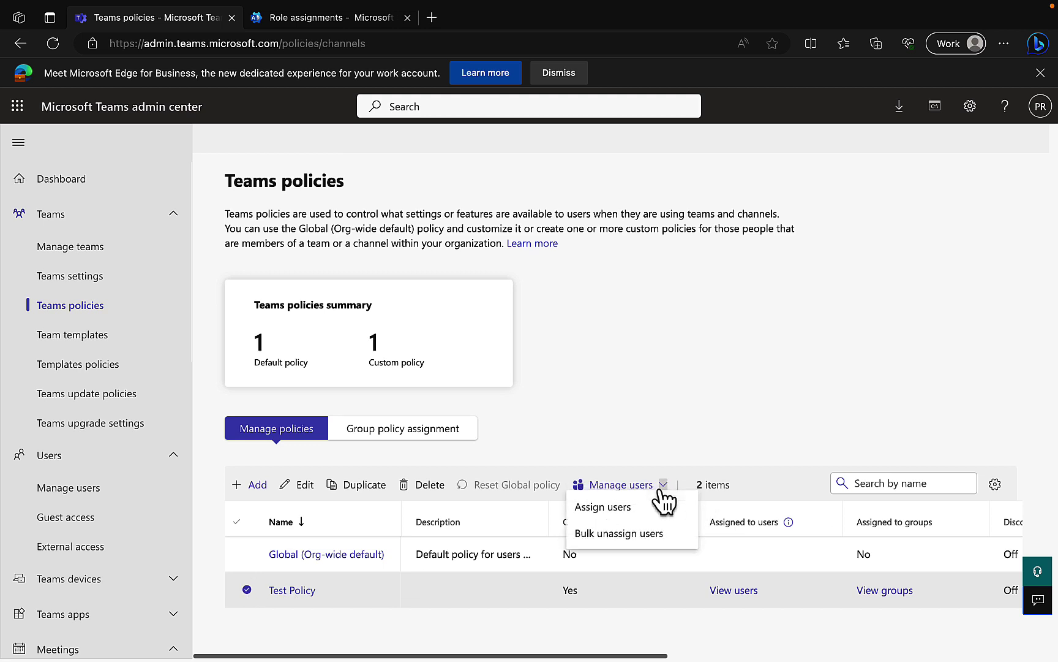
left_click(609, 511)
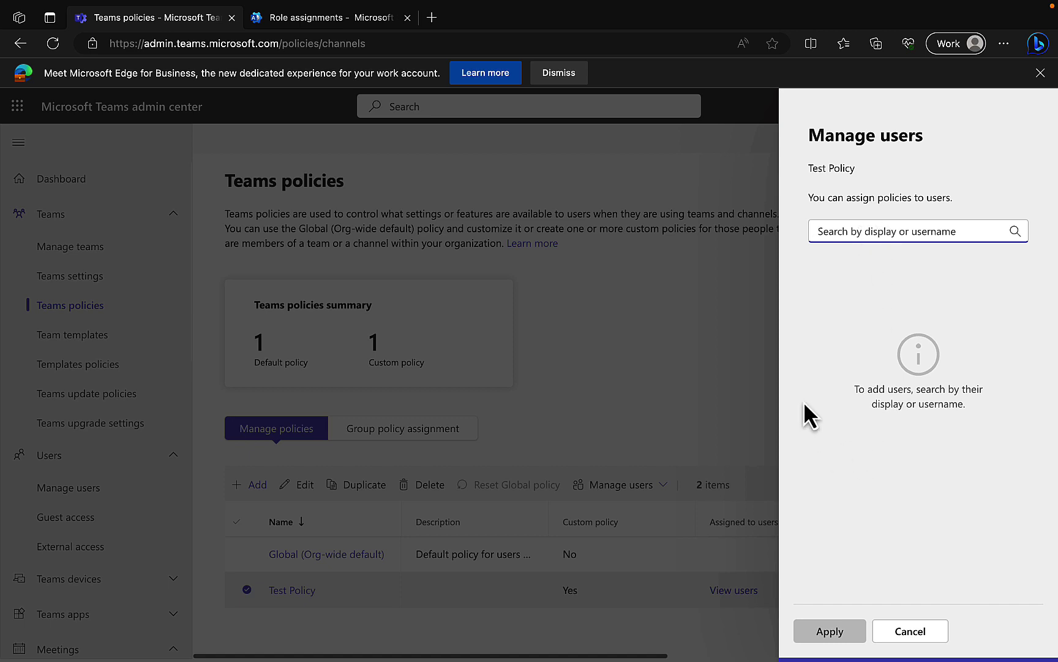
left_click(918, 633)
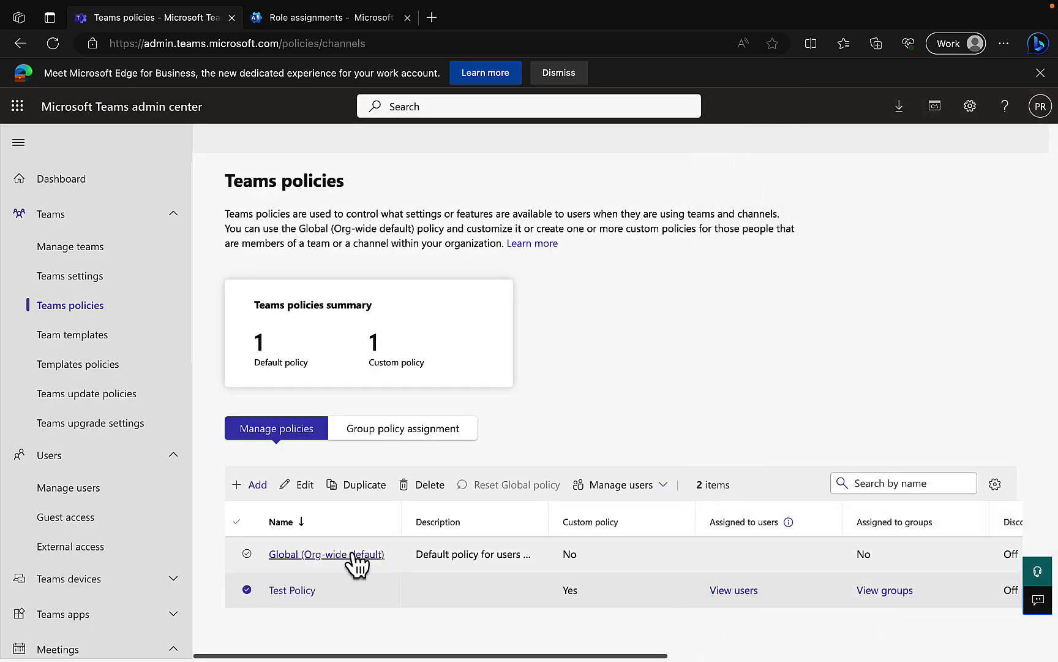
Step: Review the fields and channel options of a new teams policy, and cancel its creation
left_click(248, 590)
left_click(254, 484)
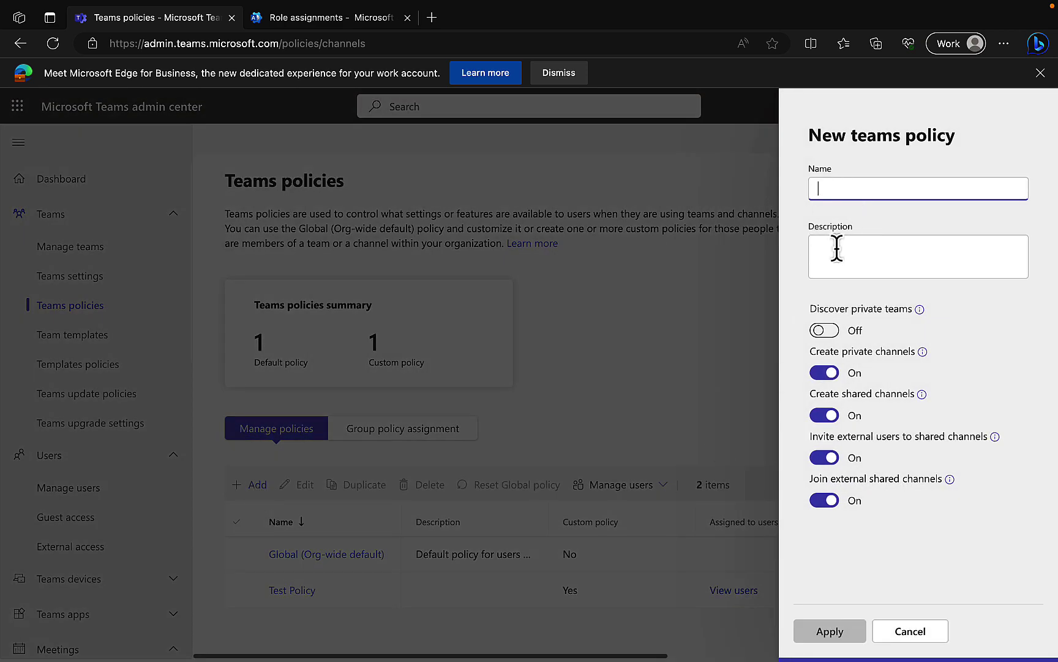
left_click(910, 631)
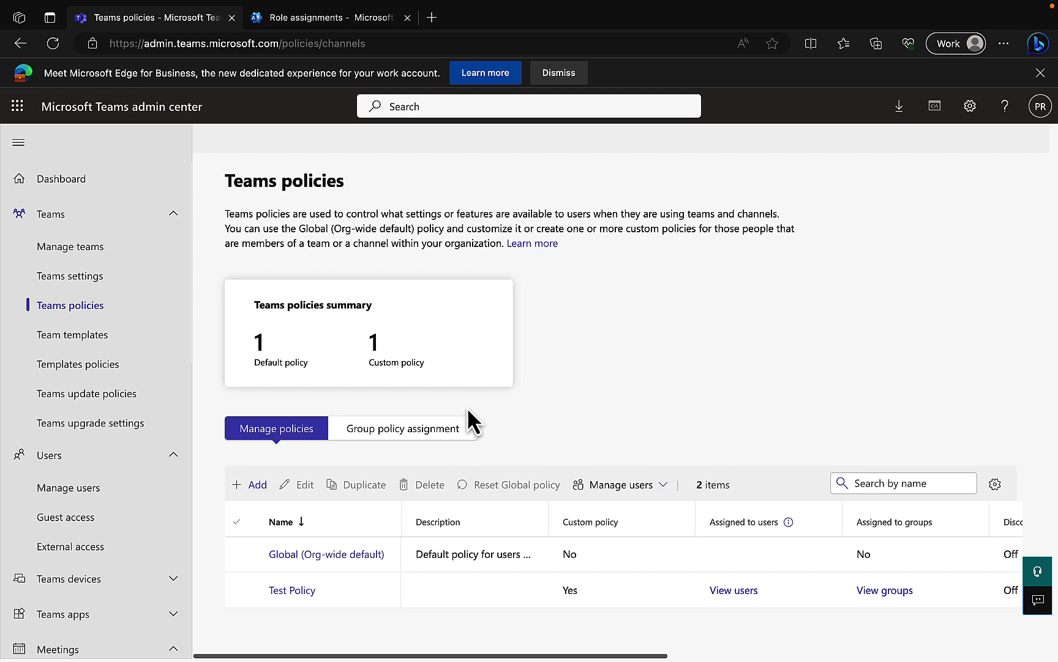
Step: Review the group policy assignments and inspect the policy assigned to the Supervisors group
left_click(428, 434)
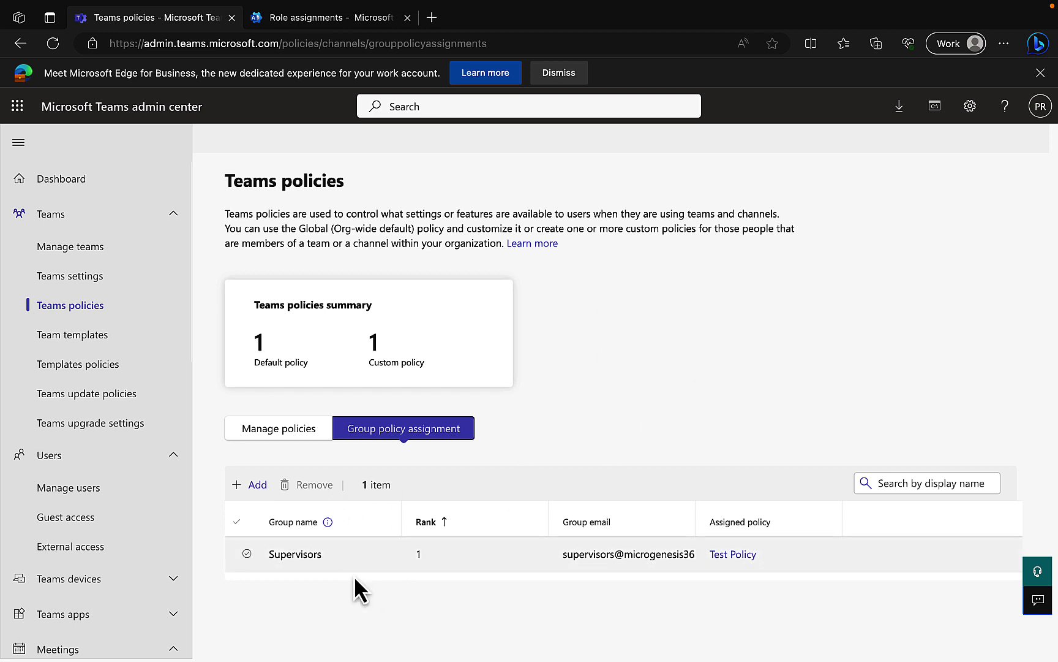
left_click(304, 555)
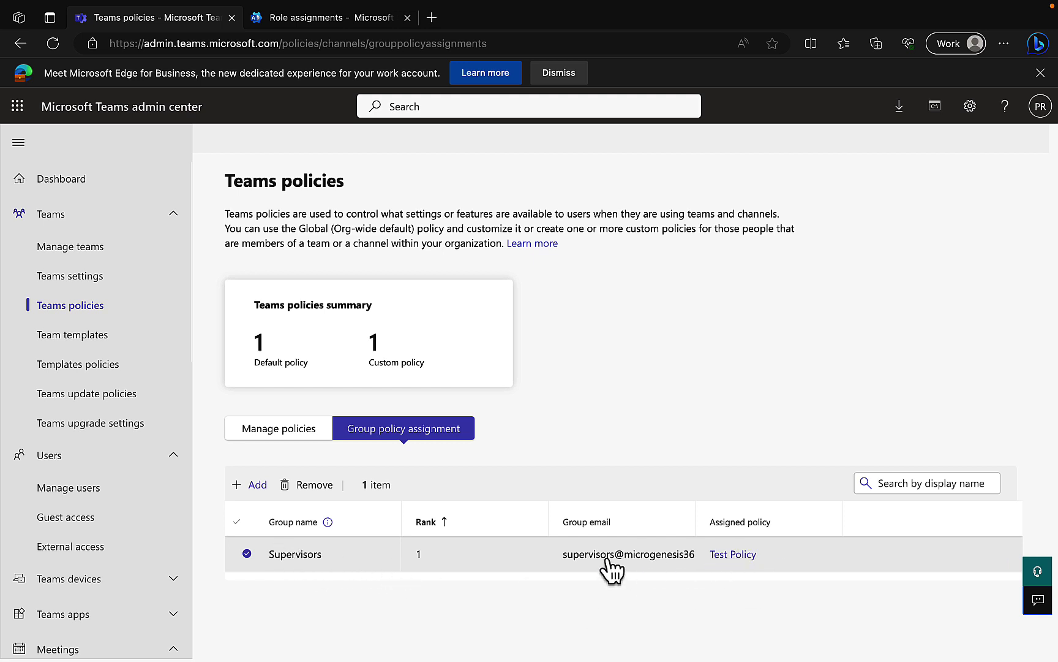
left_click(655, 559)
left_click(760, 559)
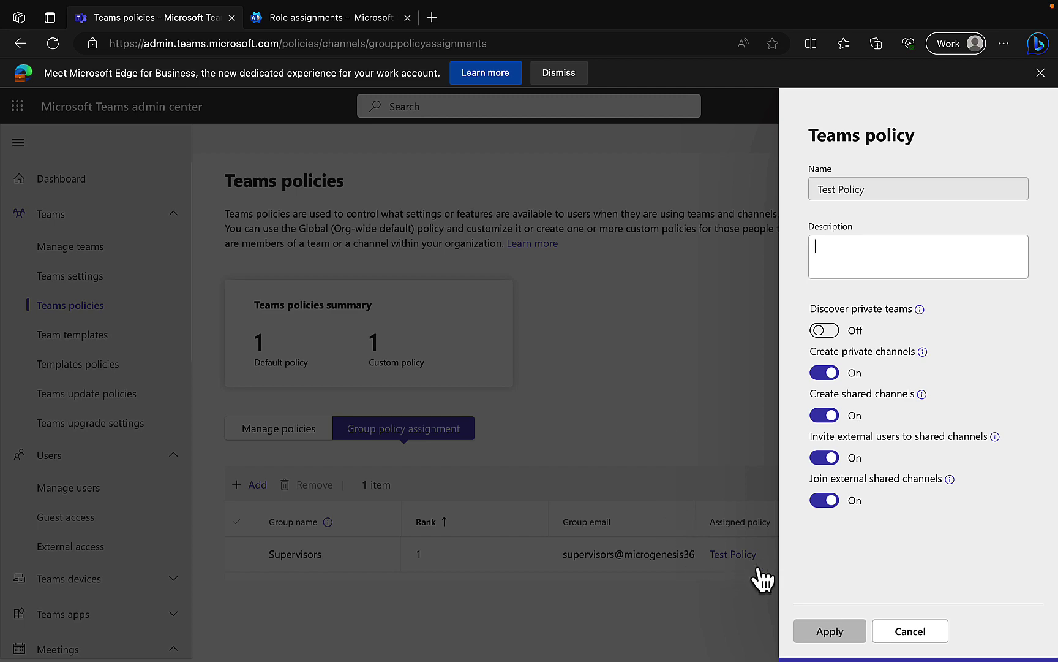
left_click(909, 631)
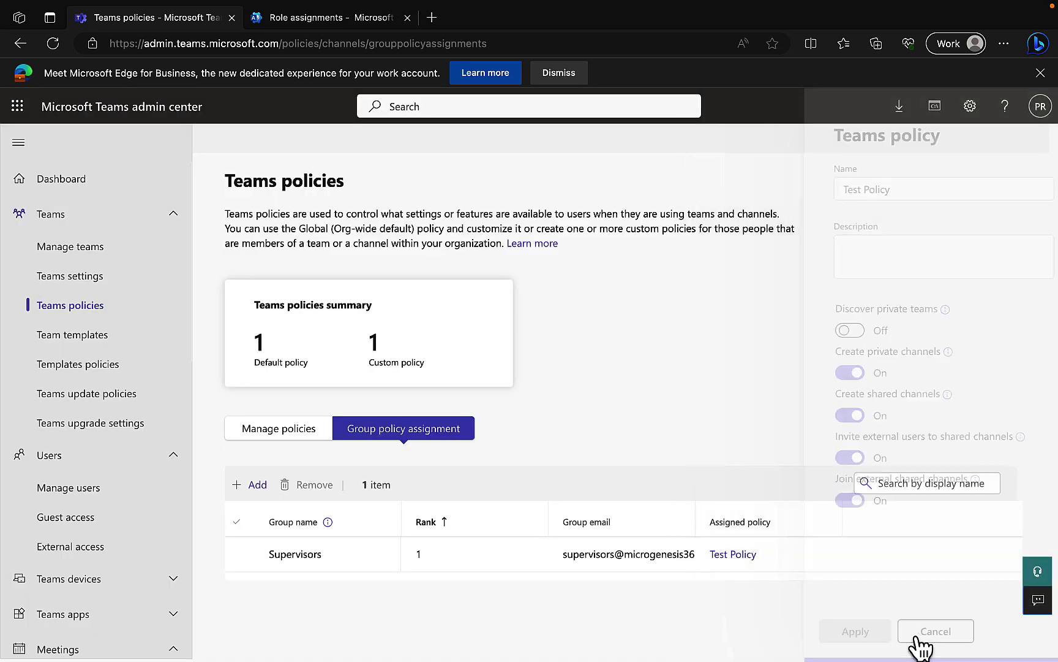
Step: Review the group, policy and rank fields for assigning a policy to a group, and cancel the assignment
left_click(258, 487)
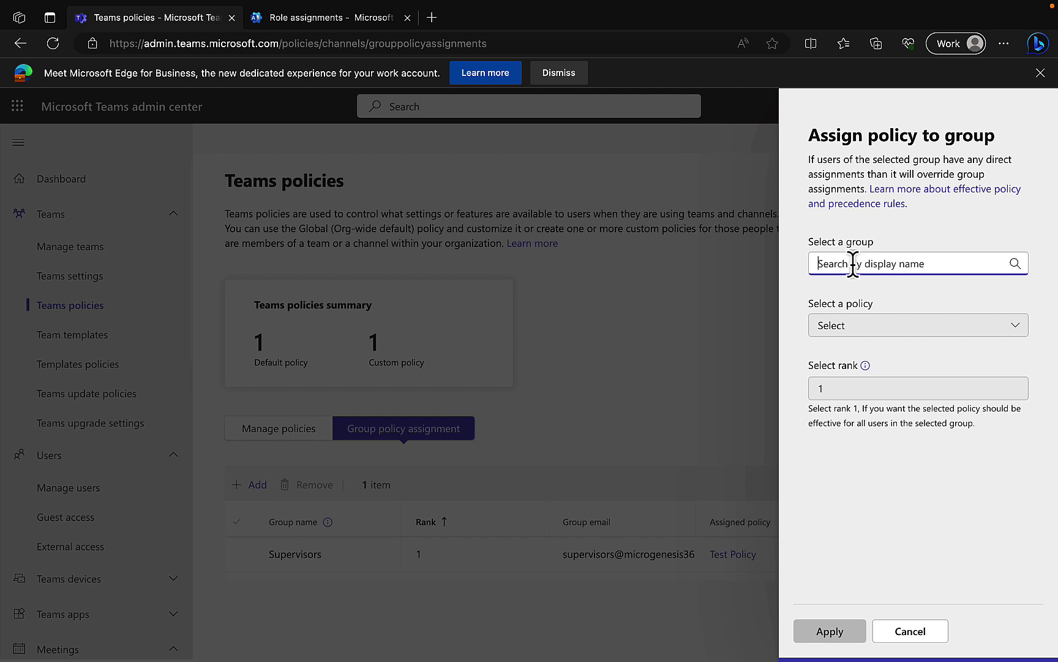
left_click(986, 330)
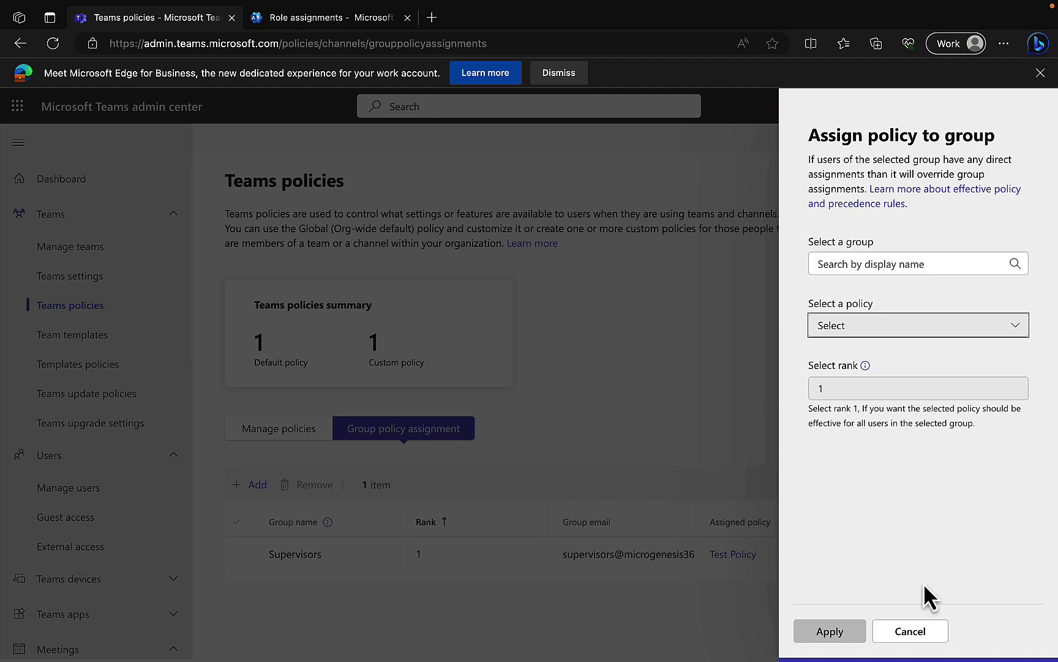
left_click(914, 634)
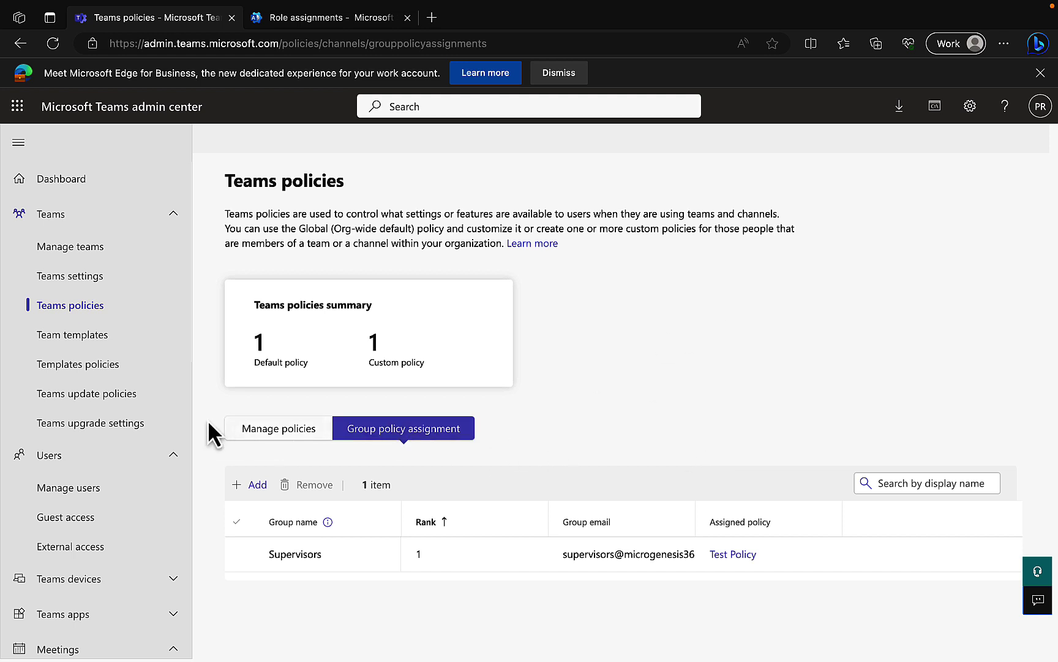
Step: Open the list of team templates and collapse the site navigation to give the list more room
left_click(79, 348)
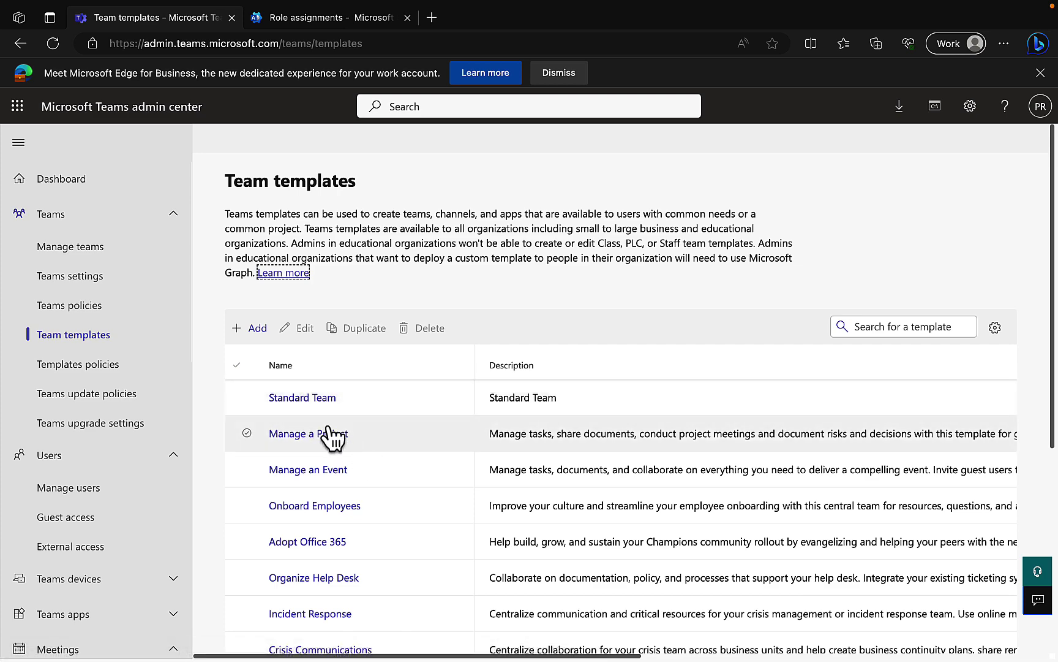
left_click(19, 144)
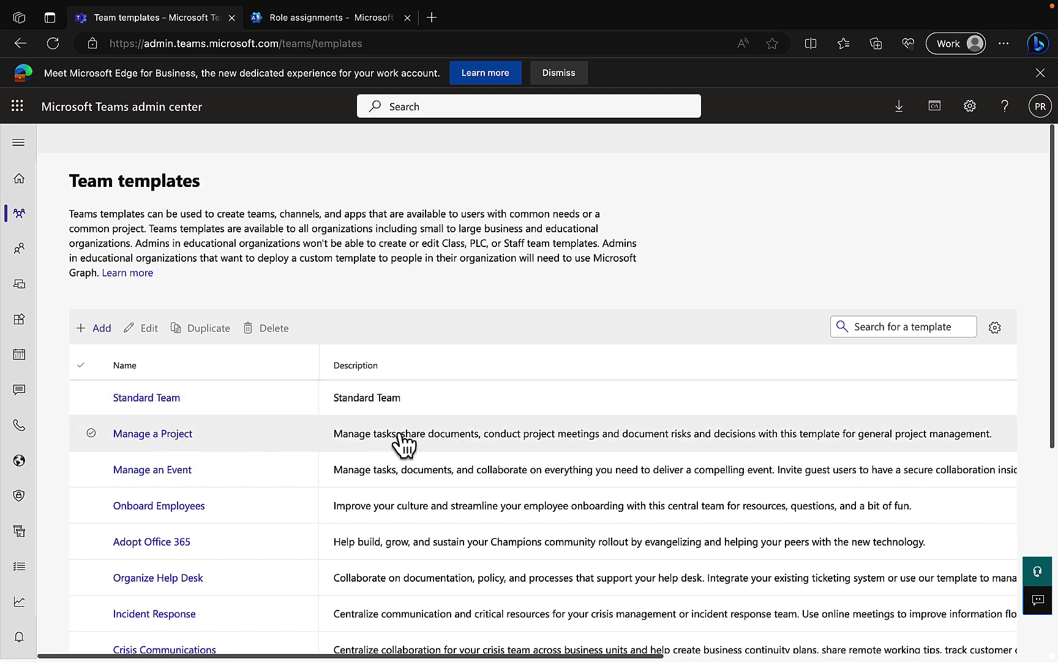
Step: Review the channels and apps of the Onboard Employees template, and return to the list of team templates
scroll(239, 487, "down", 2)
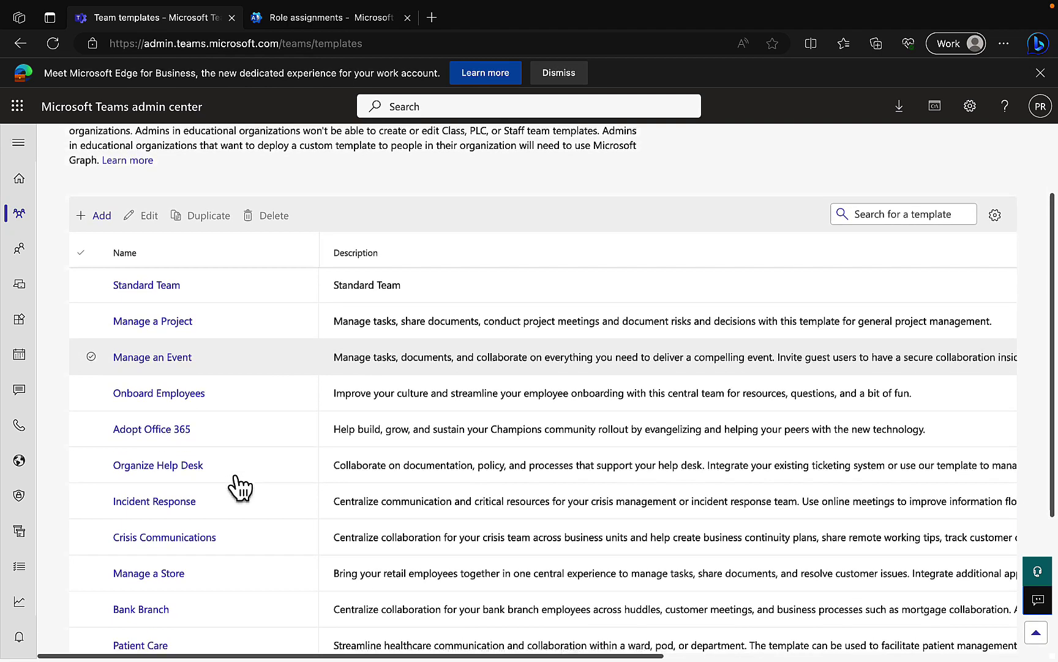
left_click(165, 394)
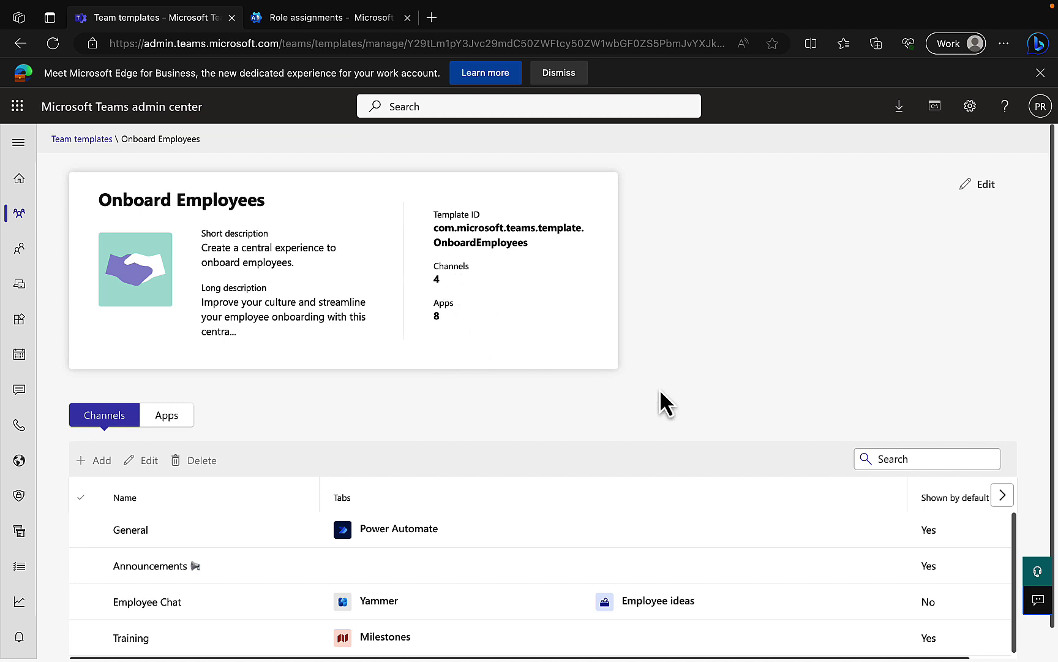
scroll(660, 392, "down", 1)
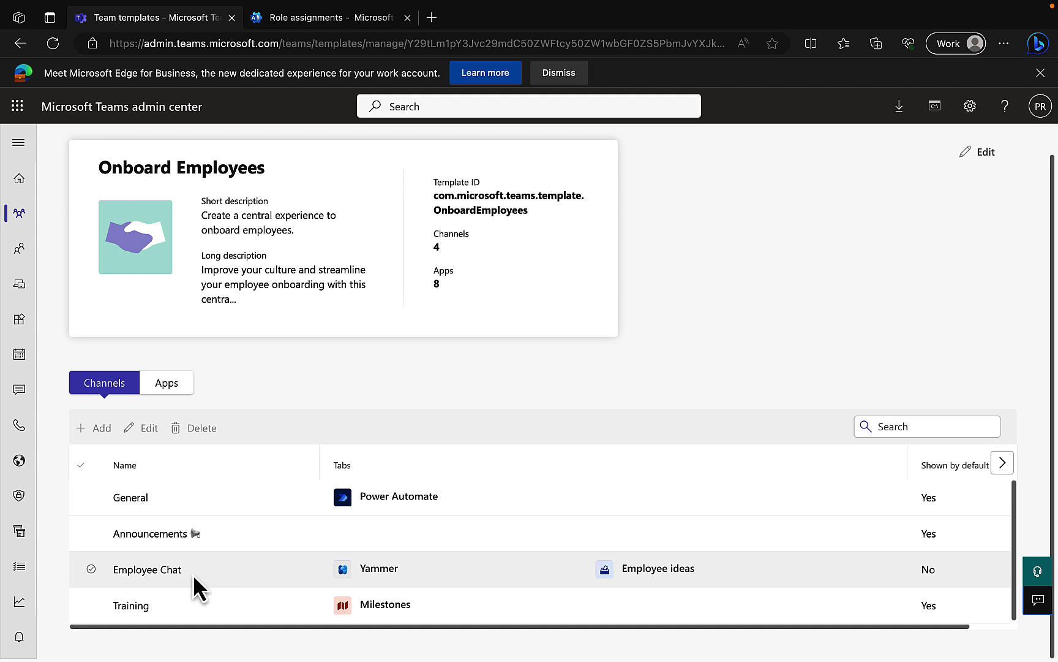
scroll(193, 574, "down", 1)
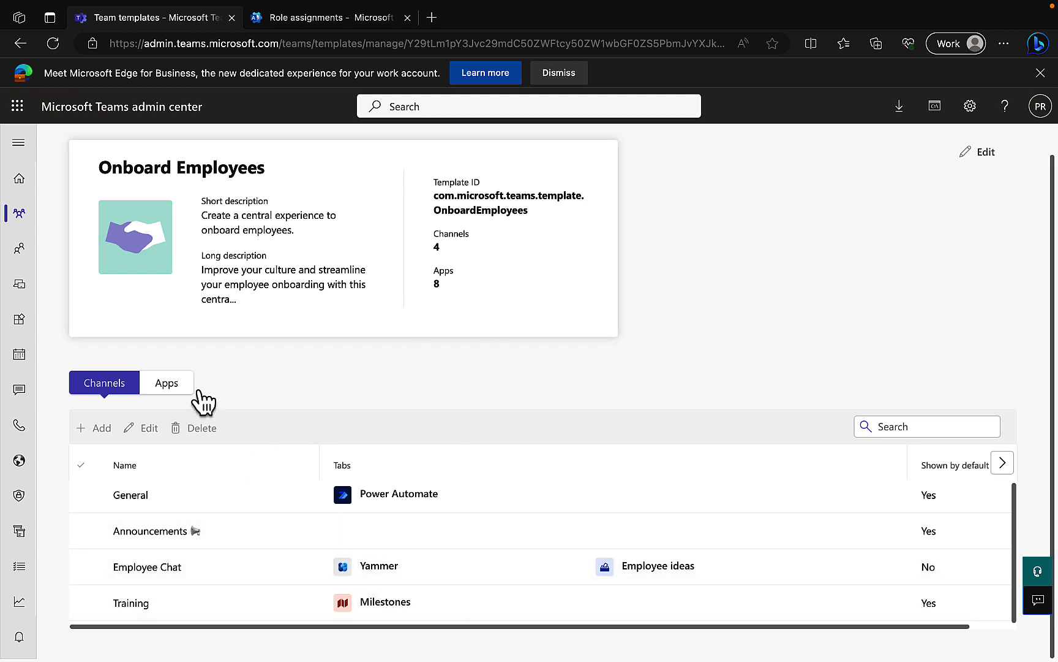
left_click(176, 384)
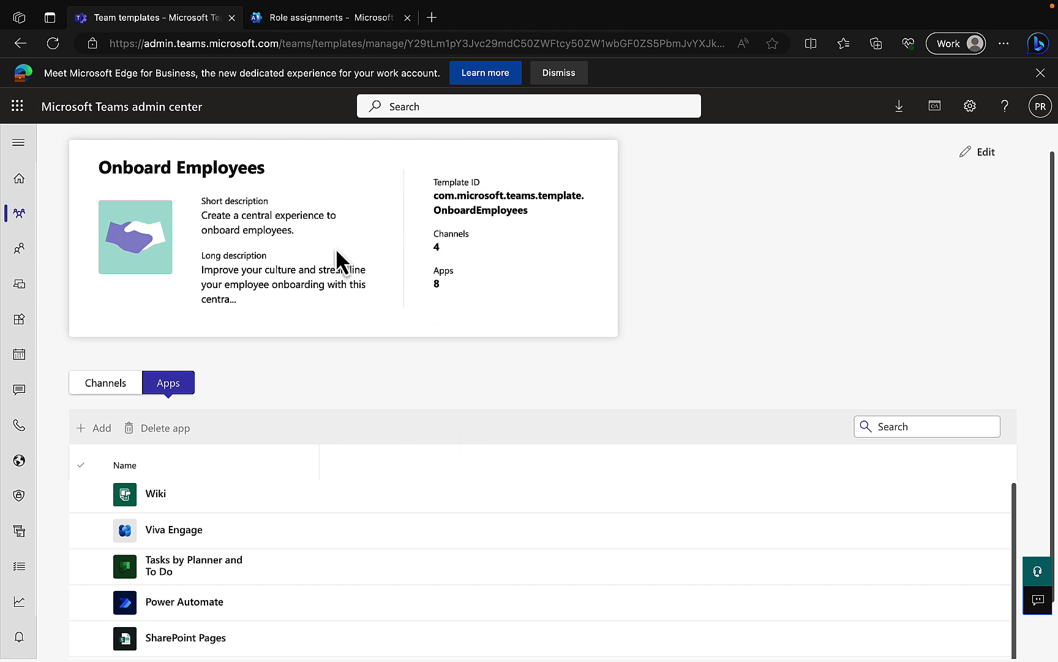
left_click(21, 42)
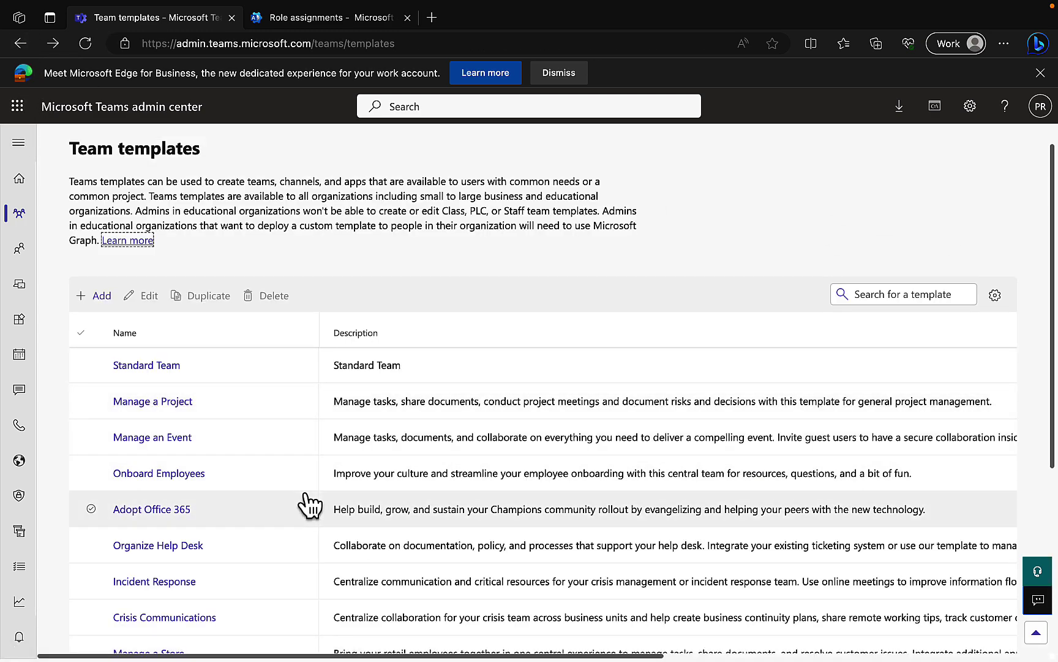
Step: Start a new team template from scratch and name it "Test"
scroll(307, 503, "down", 3)
scroll(308, 503, "up", 4)
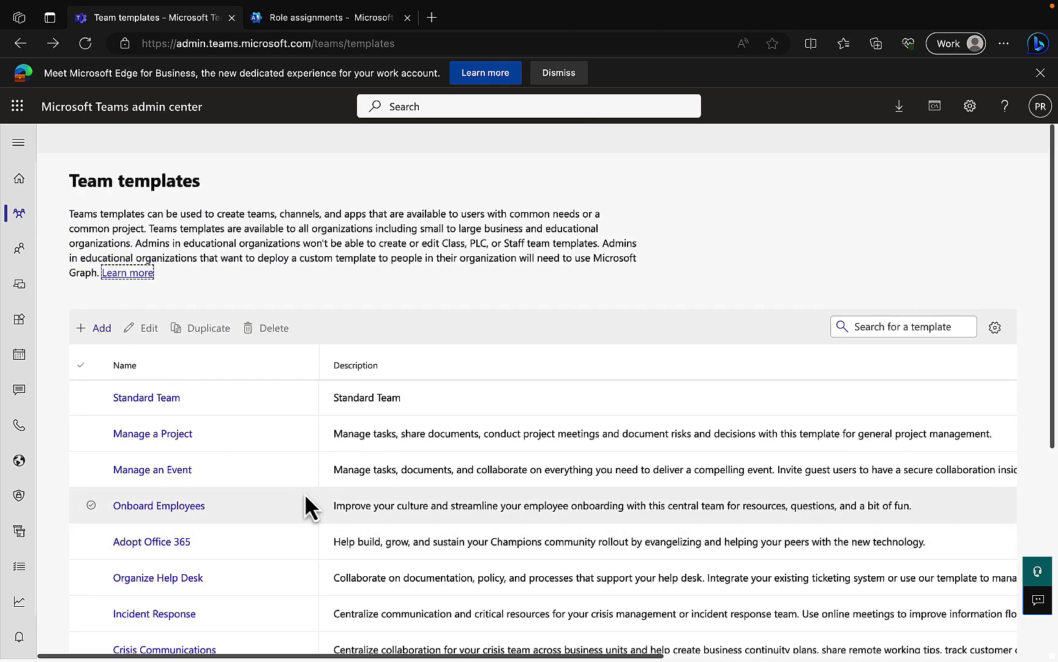
left_click(98, 330)
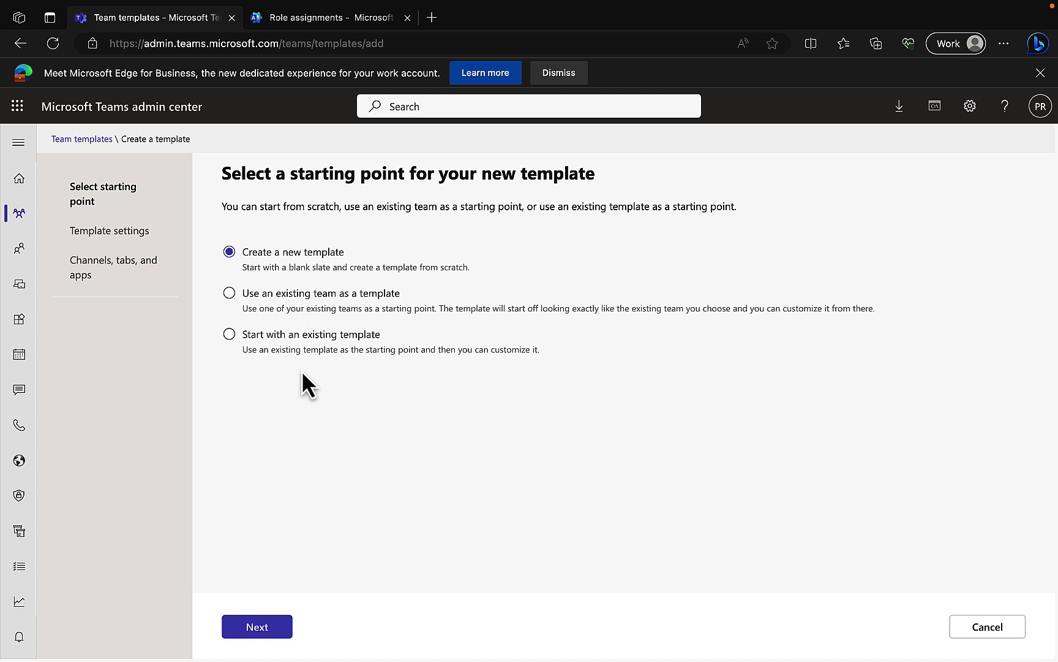
left_click(259, 628)
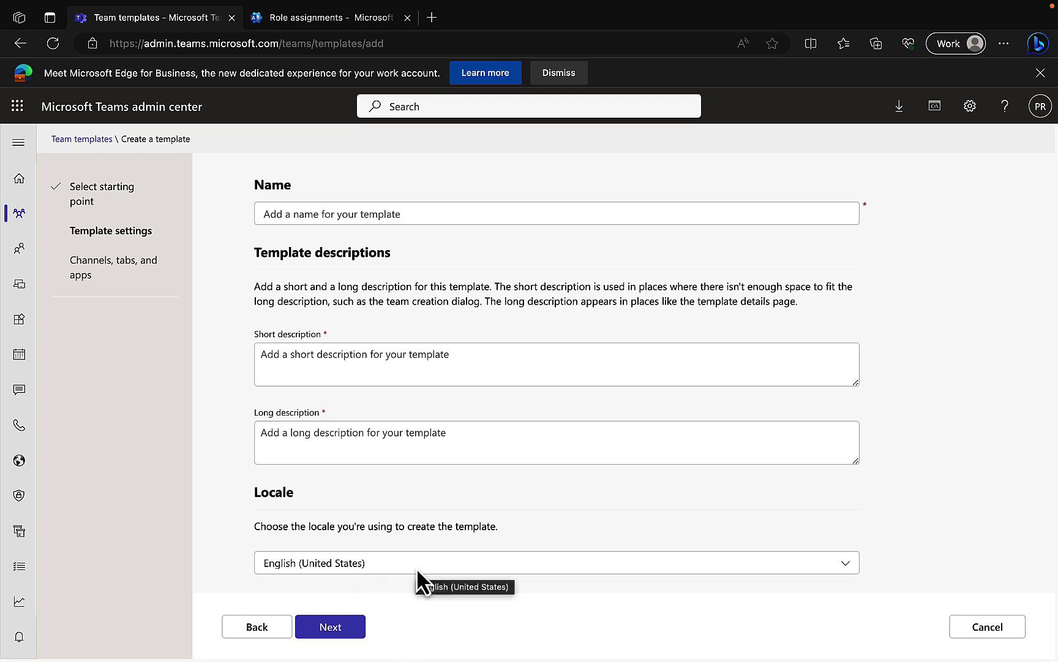
left_click(290, 216)
type("Test")
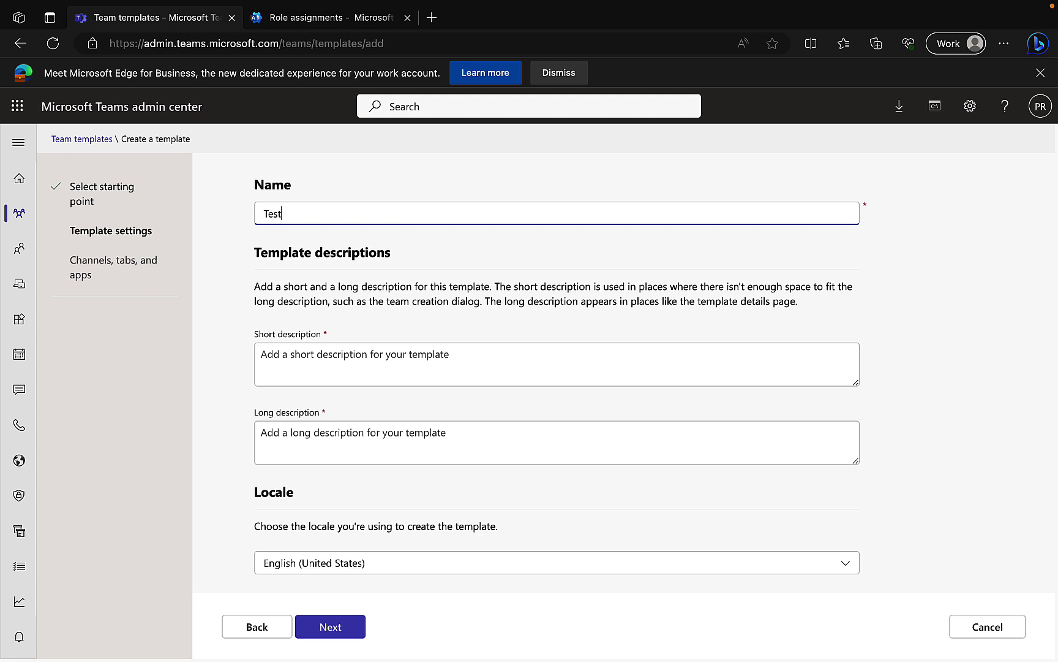
Step: Enter "Test" as the template's short and long descriptions, and continue to its channels, tabs and apps
left_click(304, 360)
type("Test")
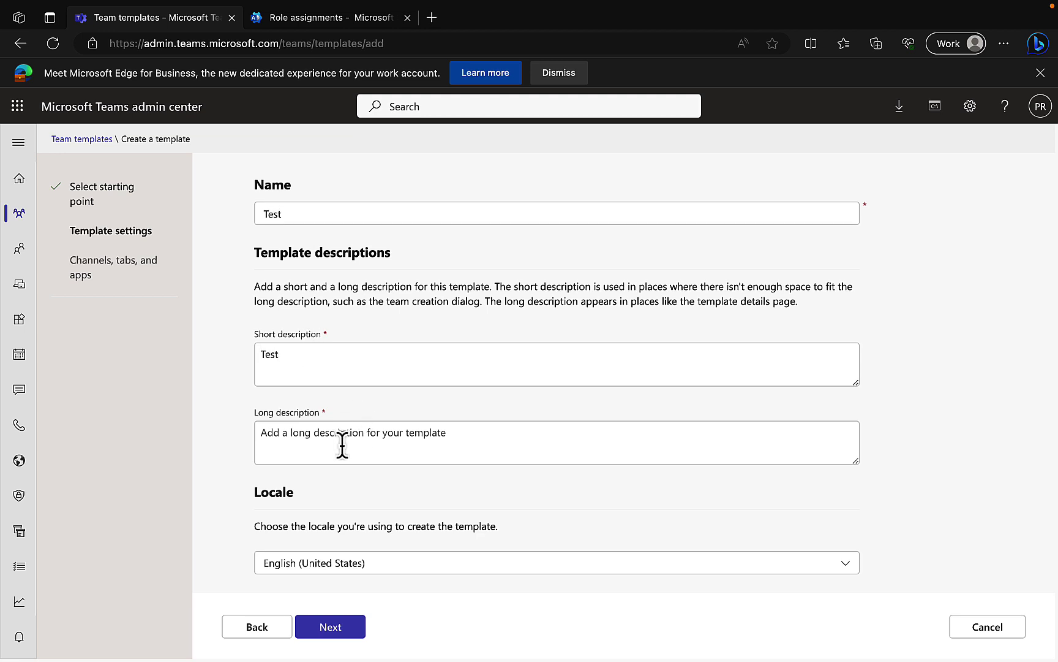
left_click(302, 444)
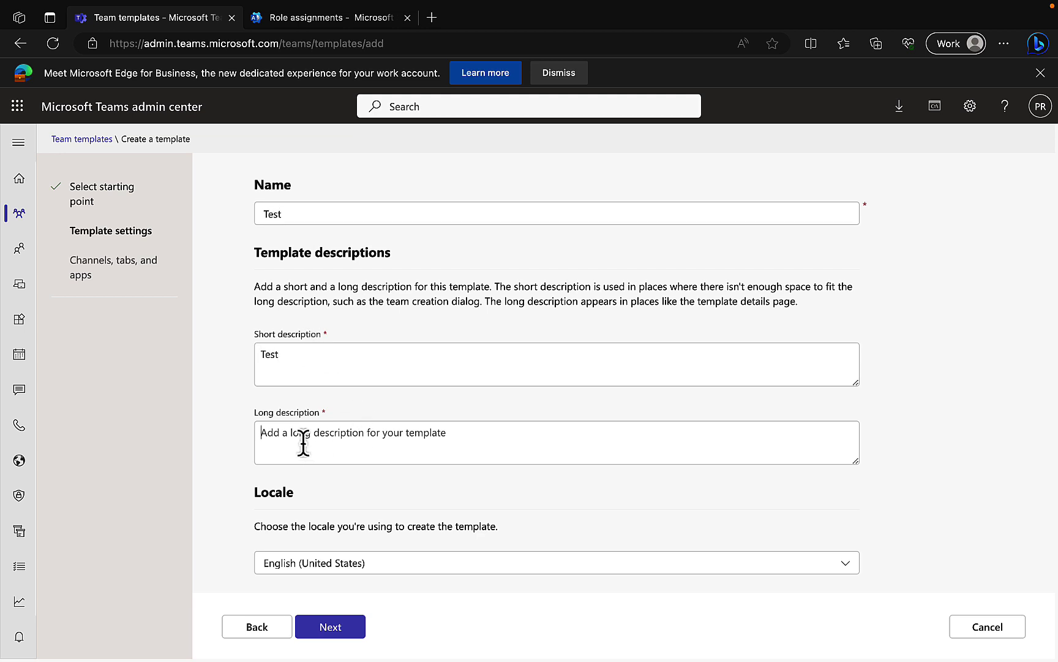
type("Tsrt")
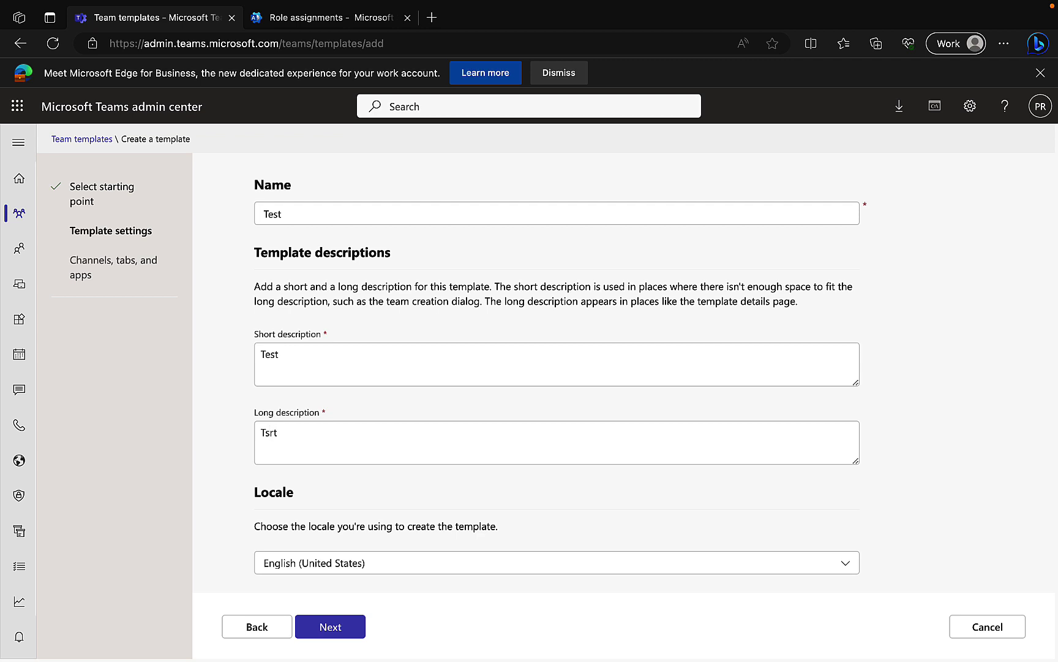
key("BackSpace")
key("BackSpace")
key("BackSpace")
type("est")
left_click(336, 630)
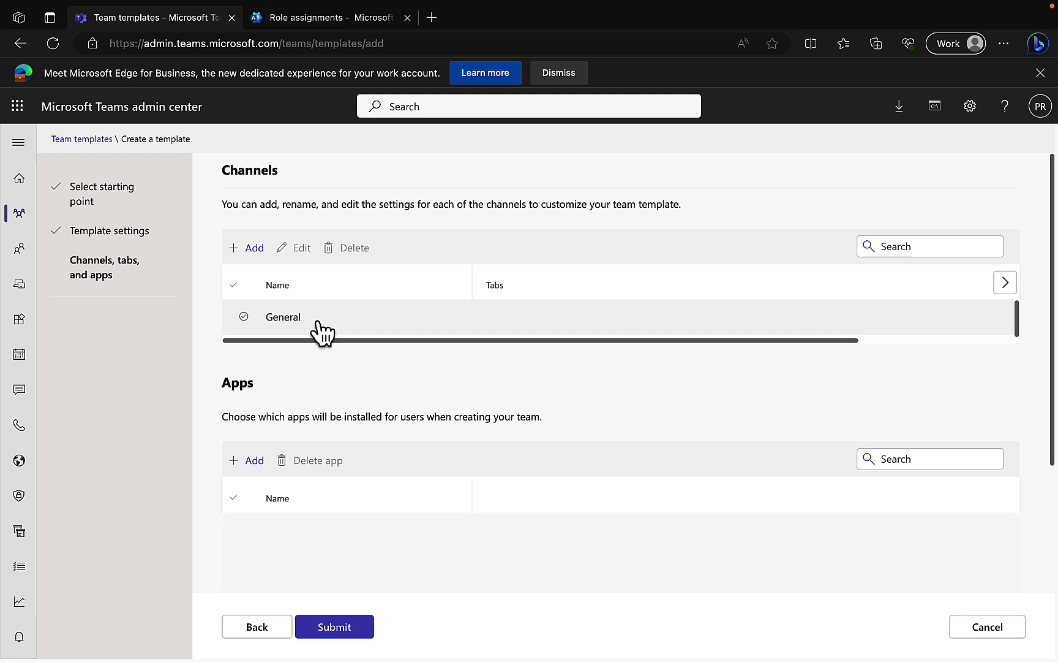
Step: Add a channel named "Test" to the template and set it to be shown by default
left_click(252, 248)
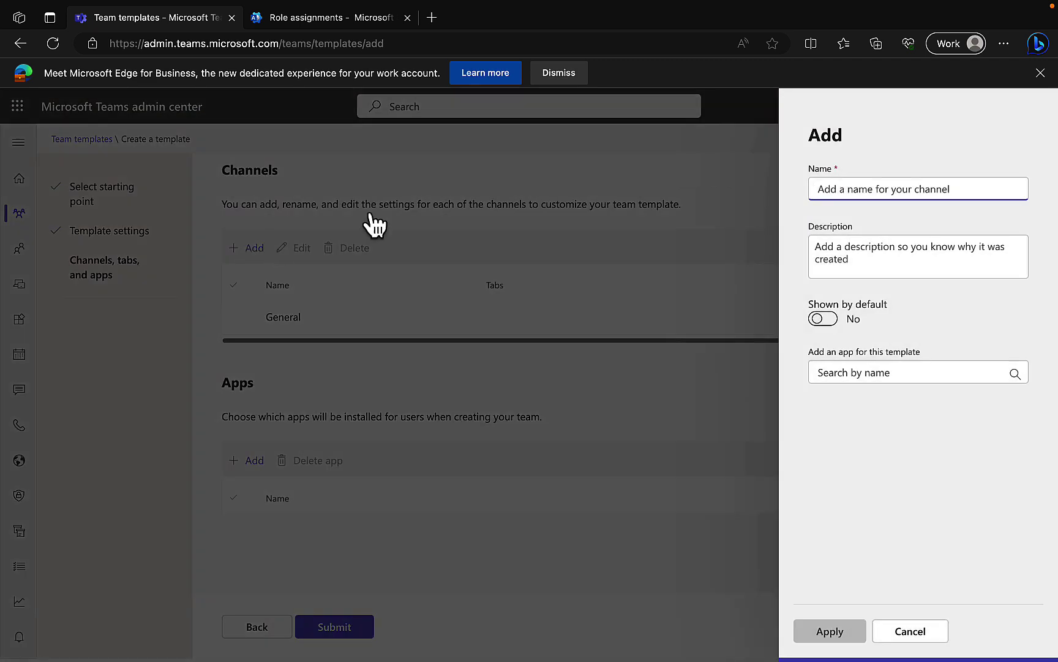
type("T")
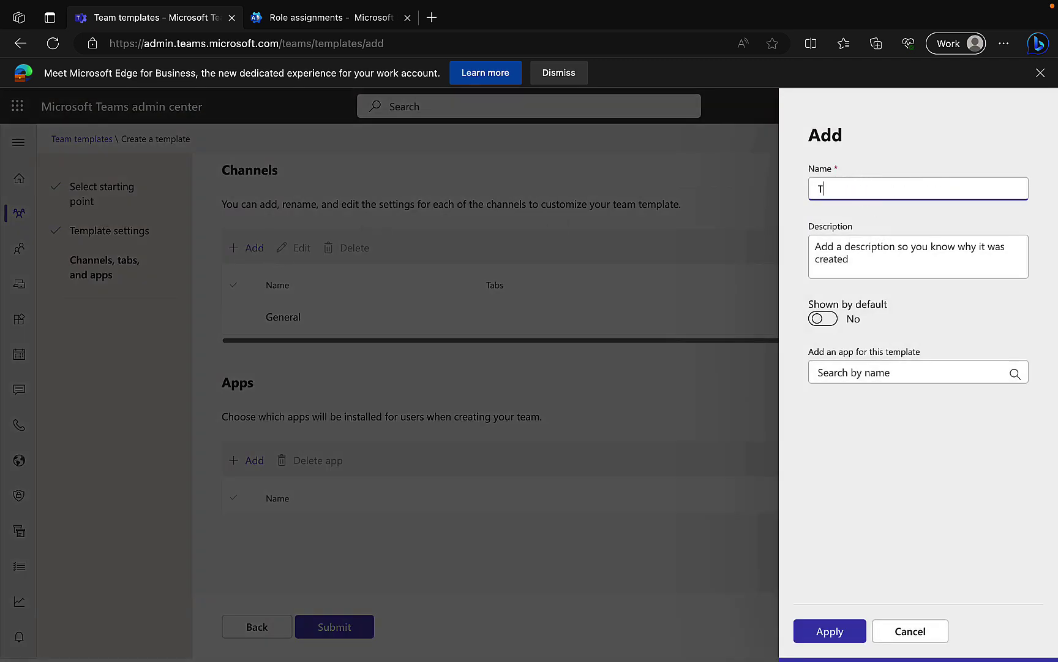
type("est")
left_click(823, 319)
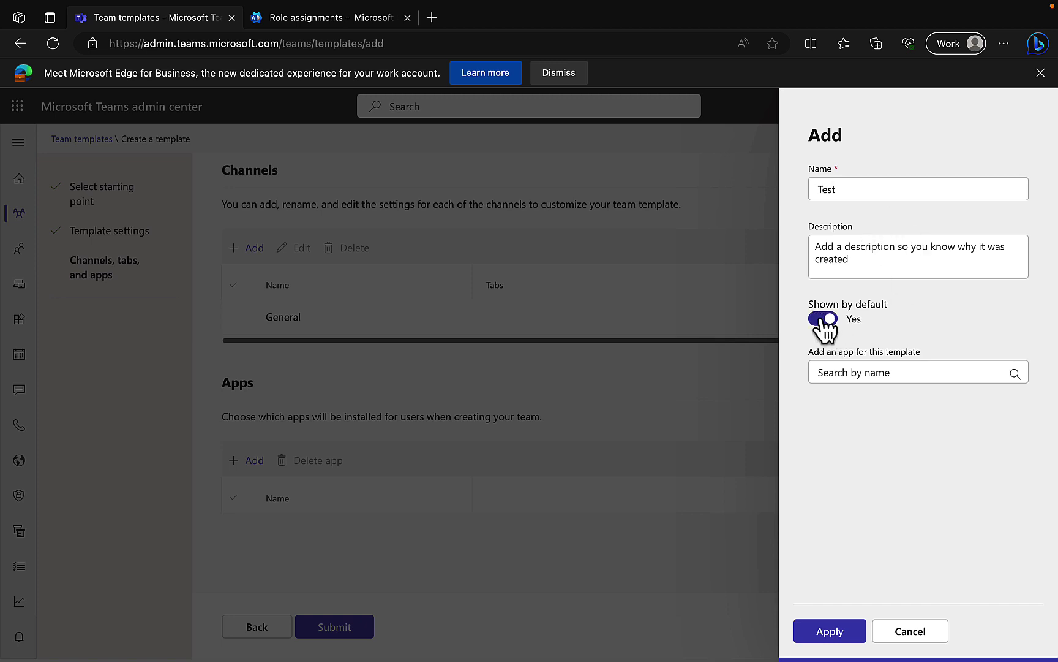
Step: Add the Wiki app as a tab of the Test channel, and submit the new template
left_click(857, 375)
type("w")
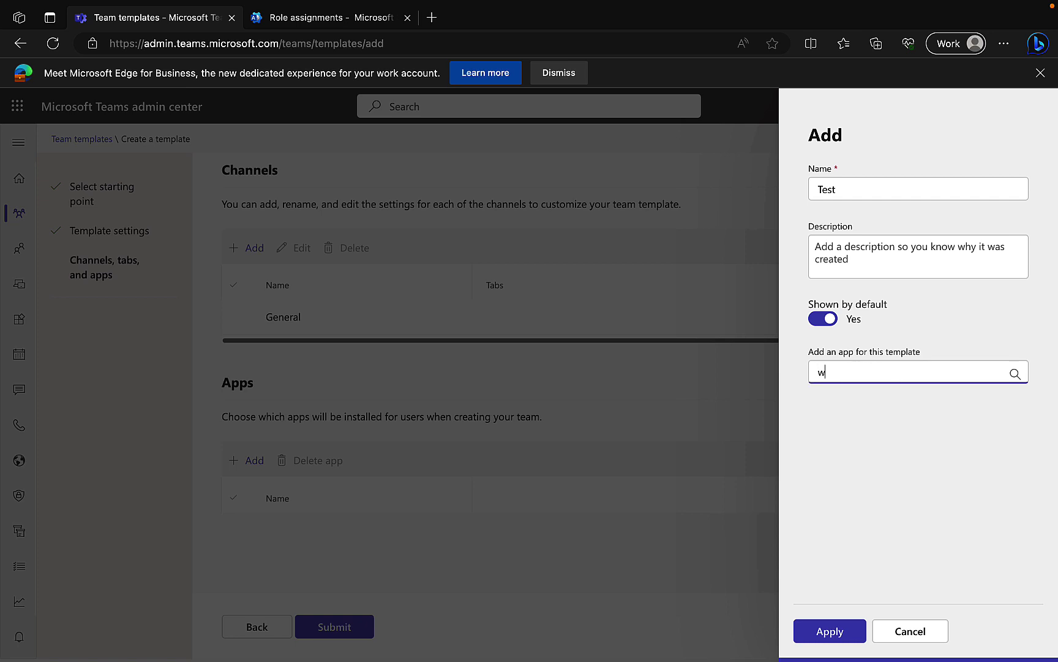
type("iki")
mouse_move(873, 416)
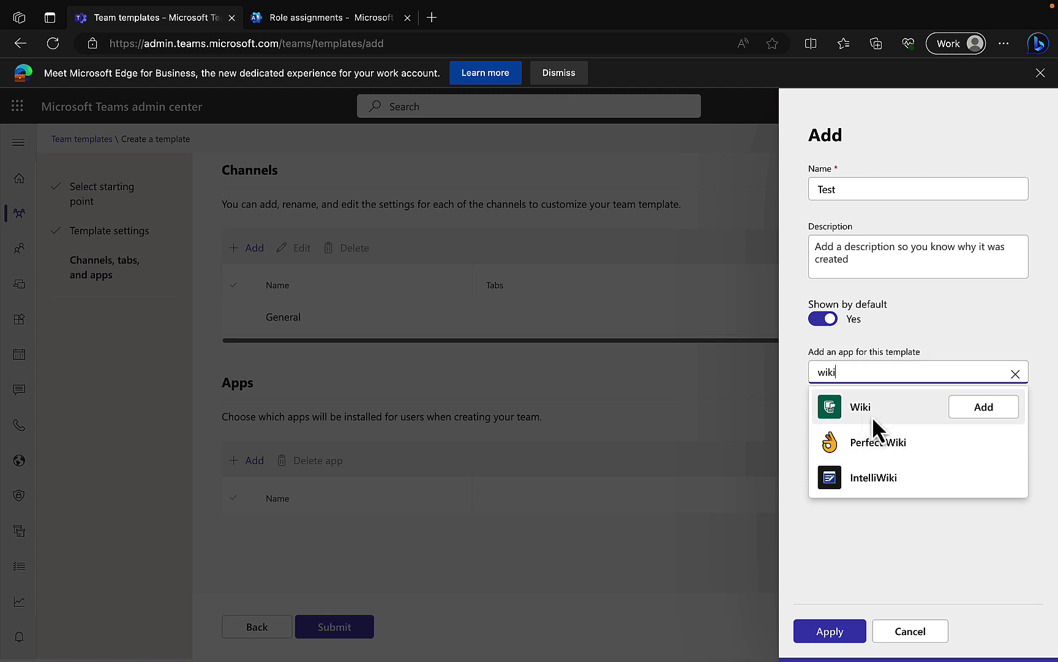
left_click(982, 407)
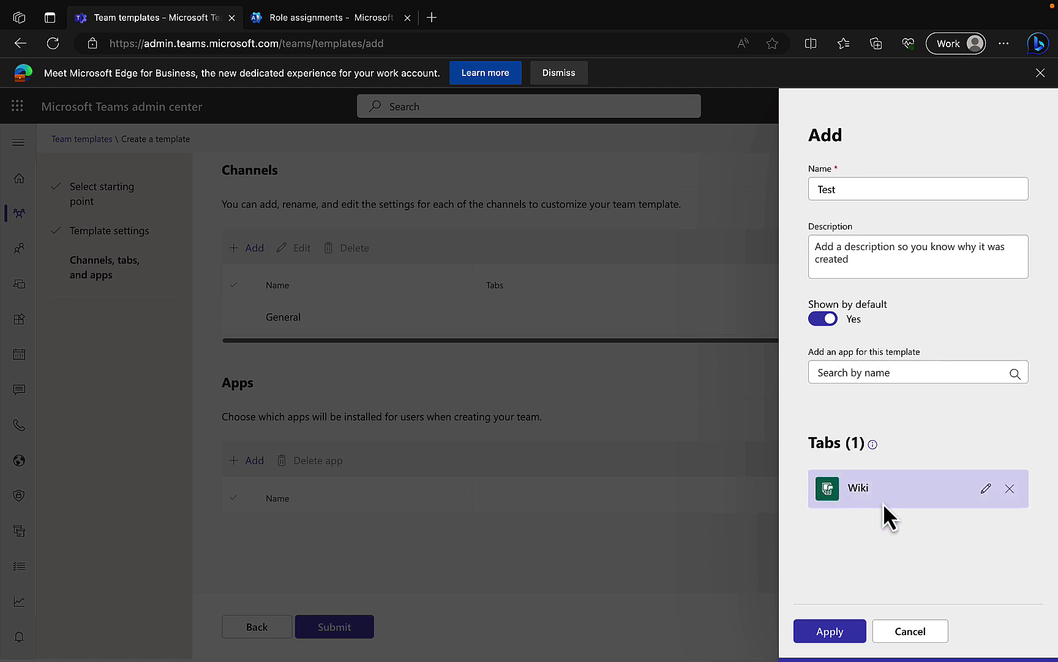
left_click(821, 634)
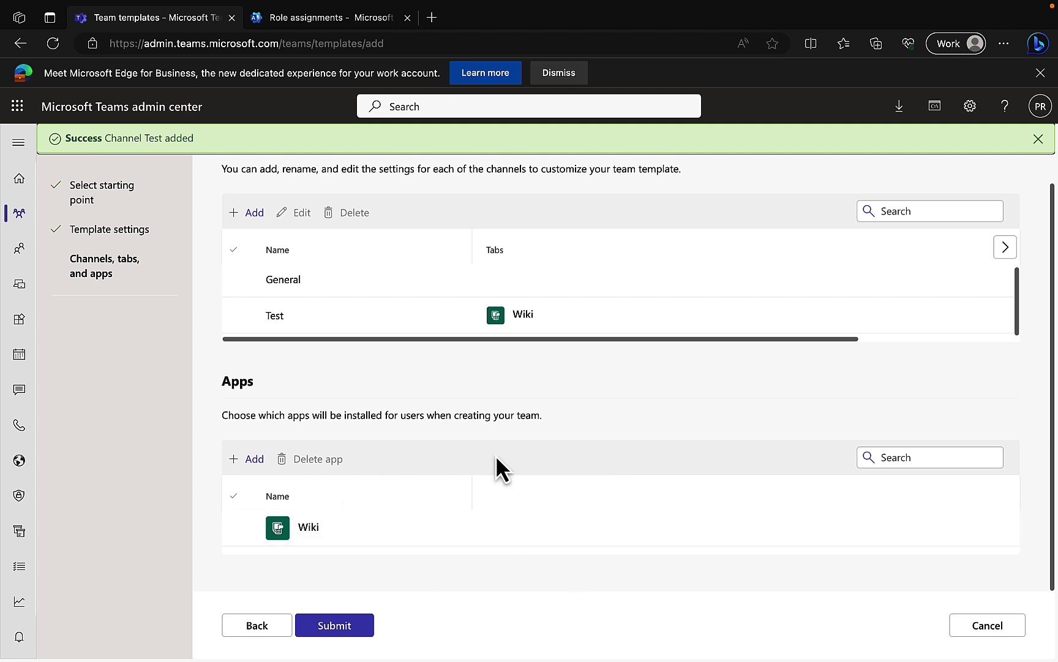
left_click(345, 628)
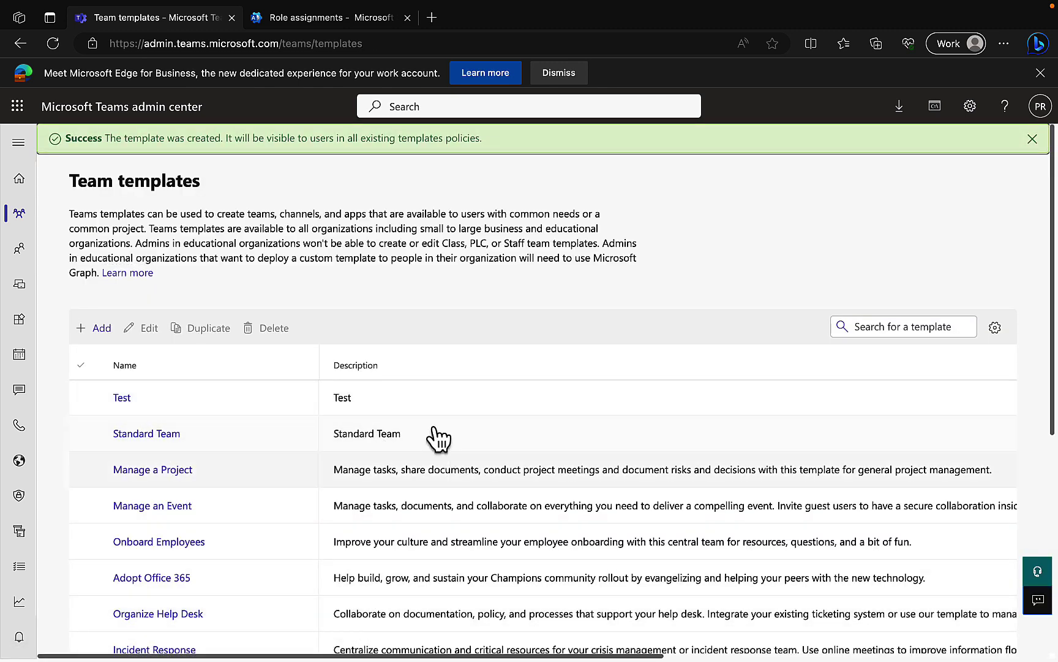
left_click(1032, 138)
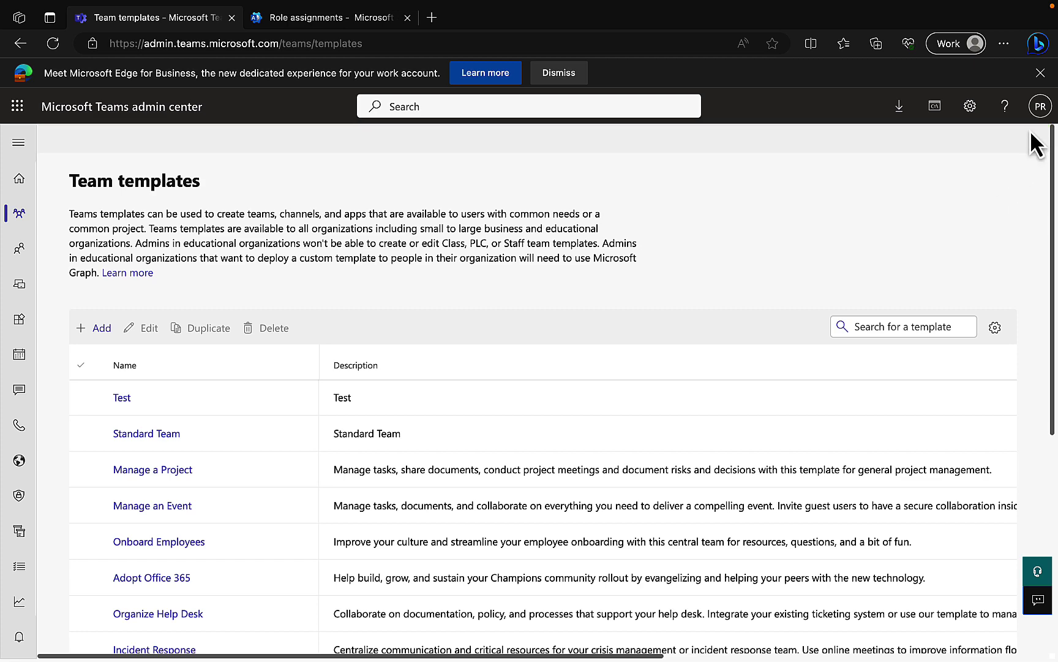
Step: Open the templates policies and review the viewable templates of the Global (Org-wide default) policy
left_click(18, 147)
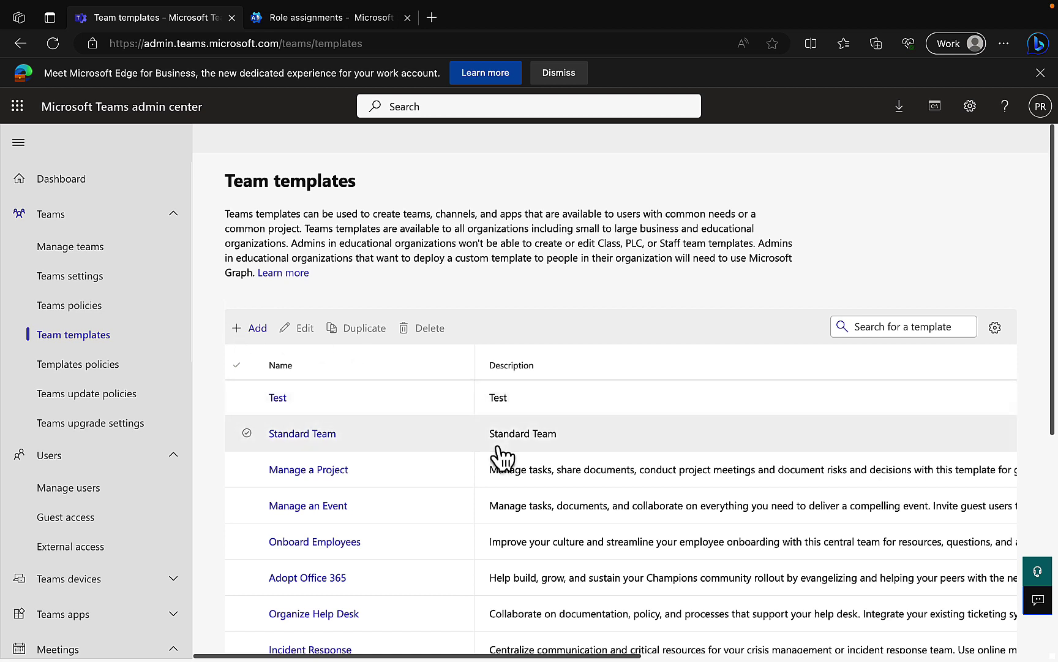
left_click(108, 366)
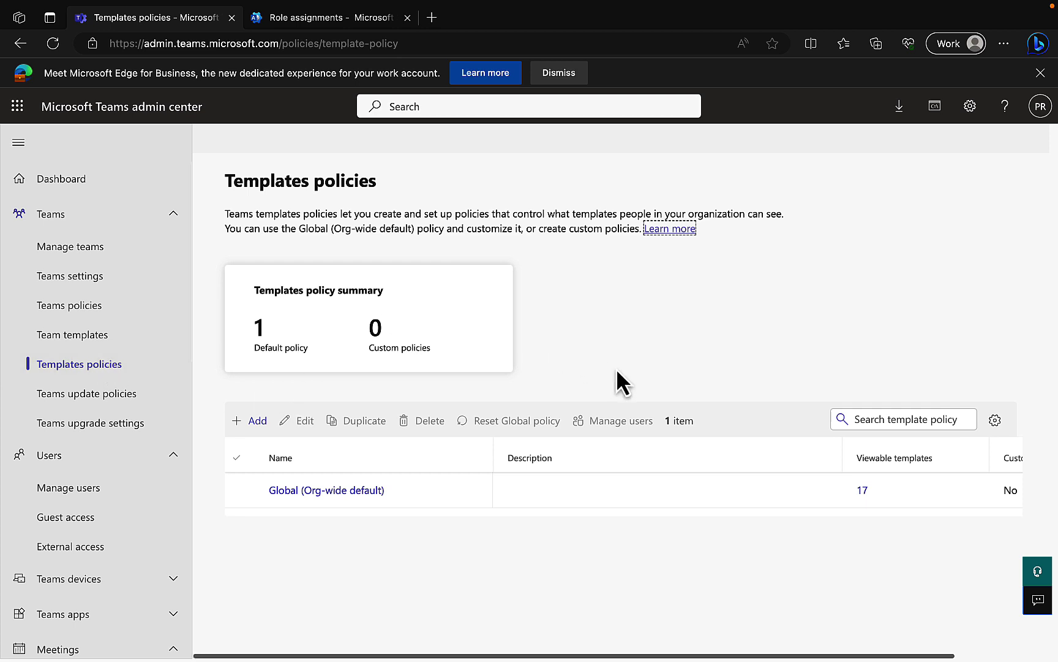
left_click(308, 491)
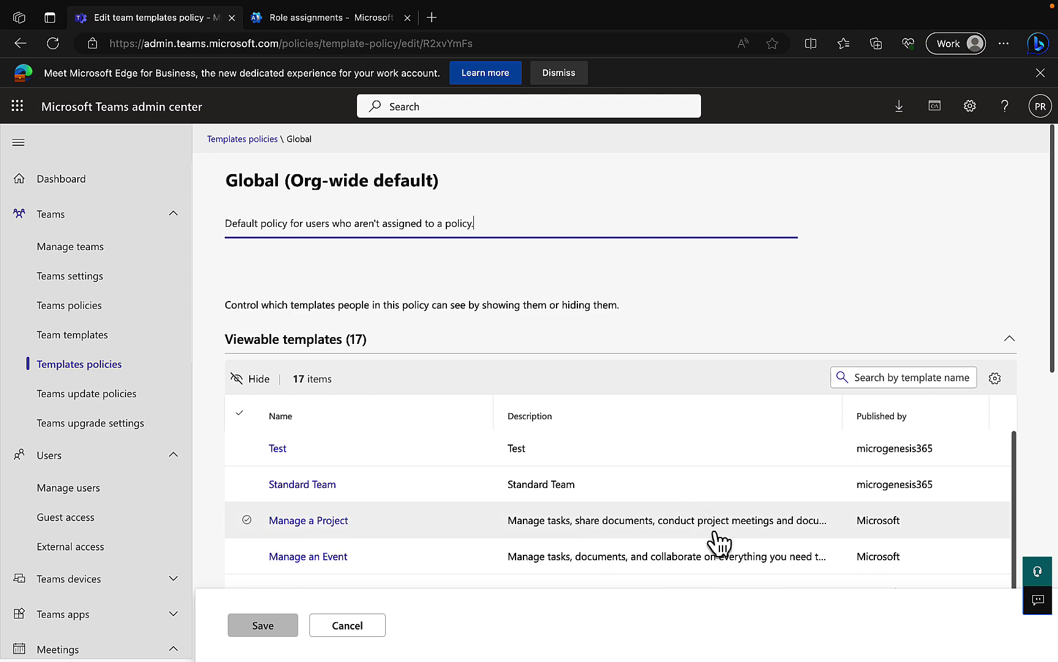
scroll(720, 542, "down", 5)
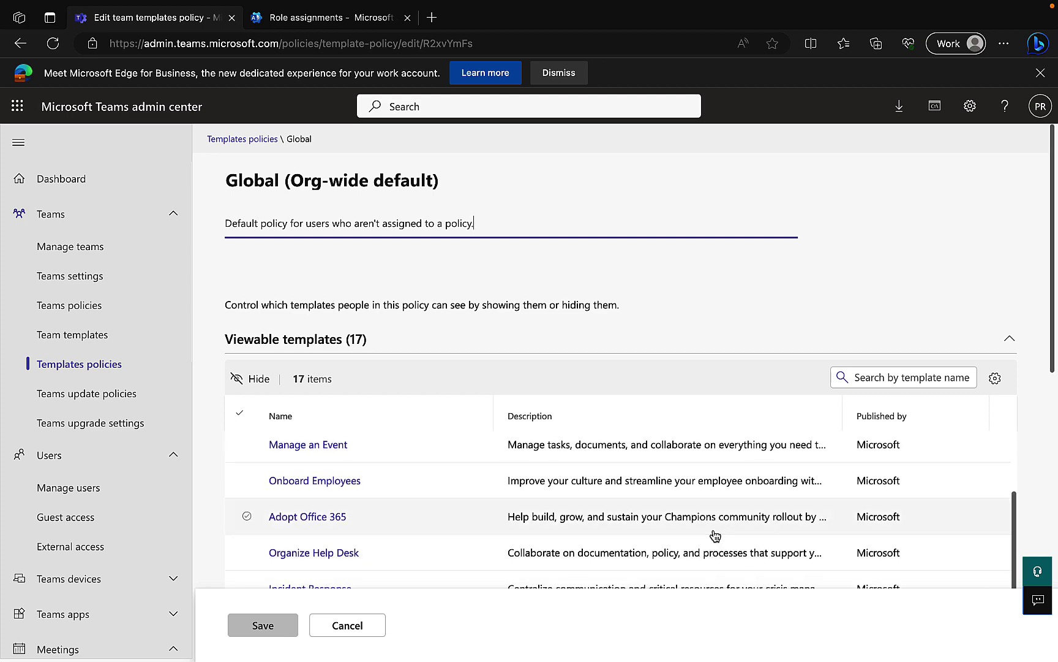
scroll(715, 535, "down", 2)
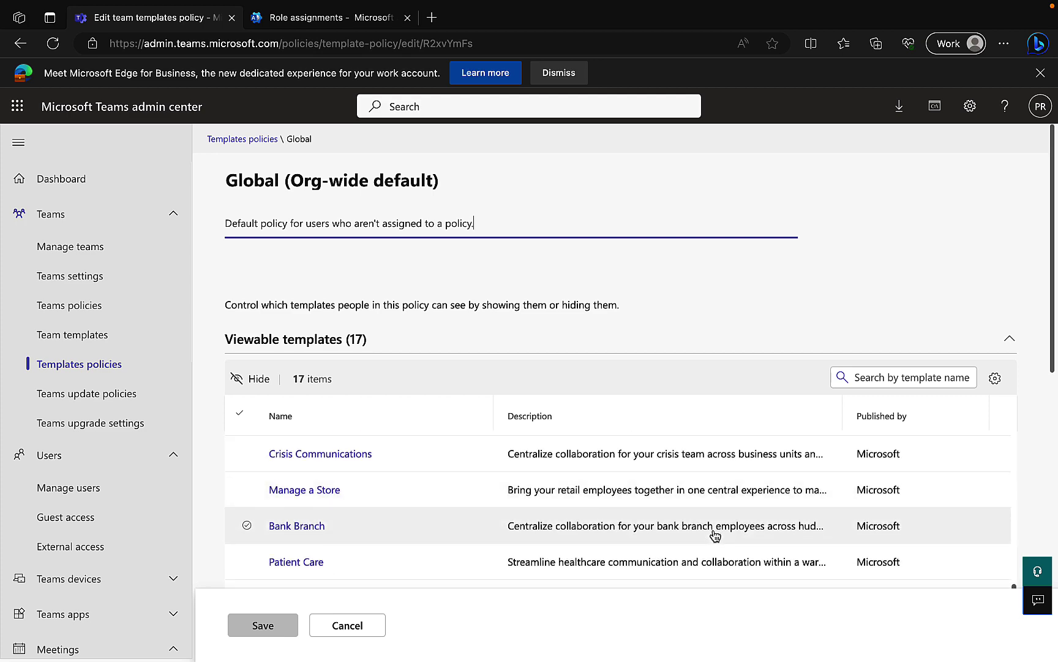
scroll(716, 535, "up", 7)
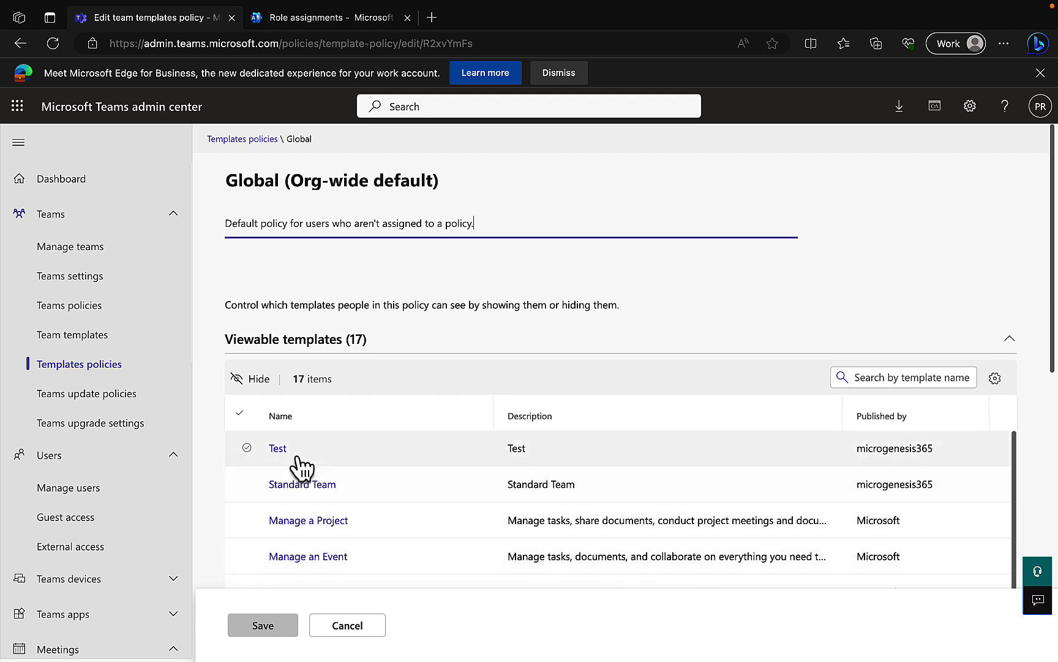
Step: Select the Test template in the Global policy and inspect the table's column options, cancelling without changes
left_click(247, 448)
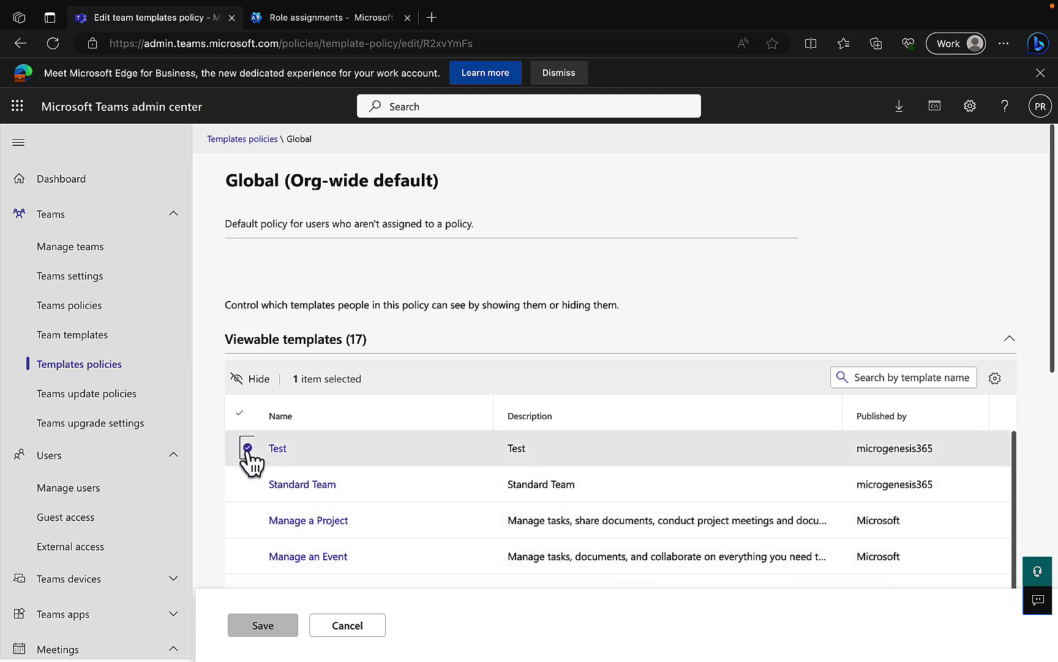
scroll(579, 488, "down", 5)
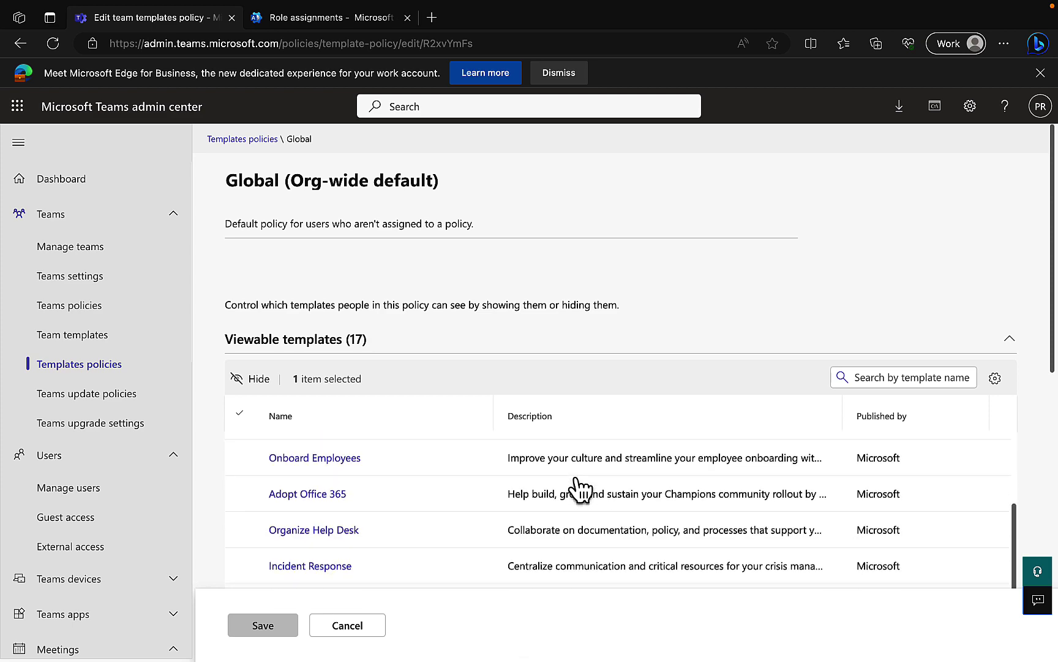
scroll(579, 488, "up", 5)
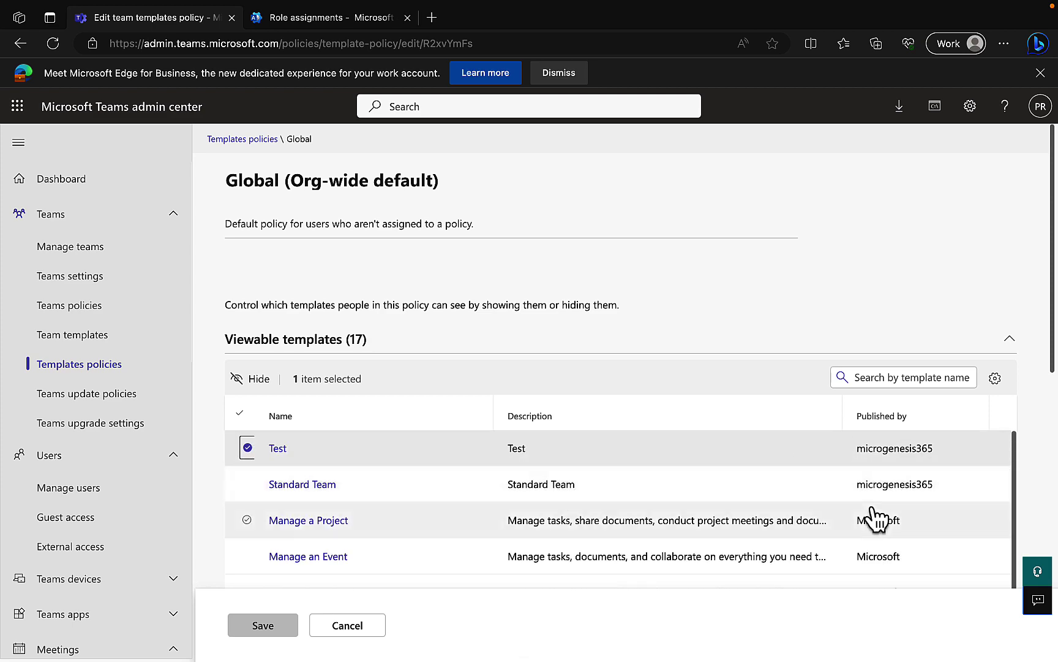
left_click(995, 379)
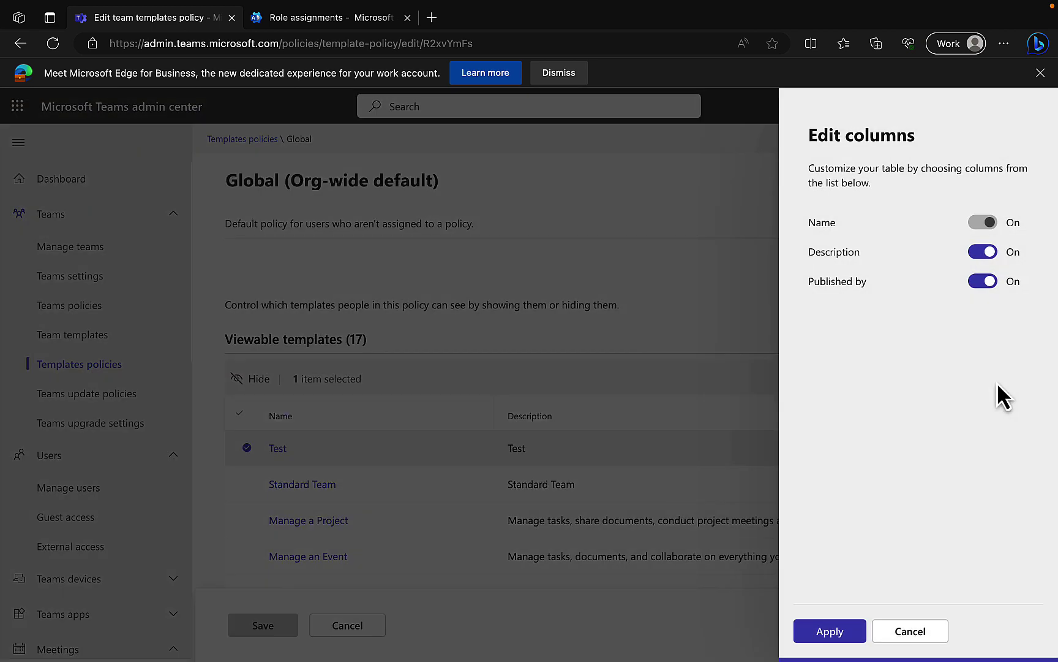
left_click(923, 634)
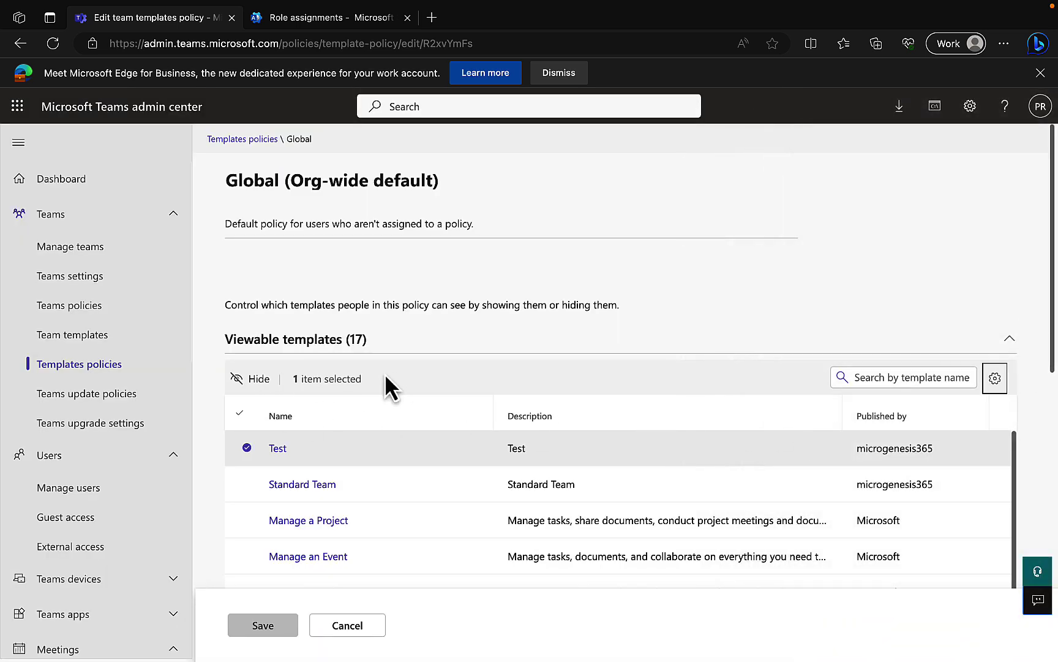
Step: Start a new templates policy and select the Standard Team, Manage a Project, Manage an Event and Onboard Employees templates
left_click(252, 139)
left_click(252, 422)
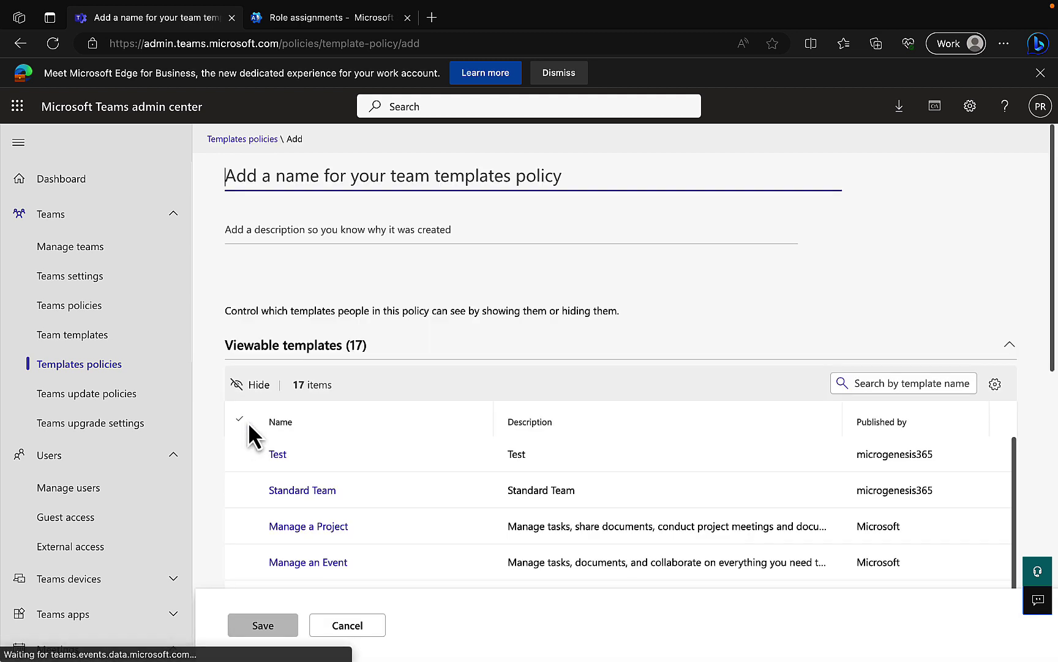
scroll(370, 466, "down", 3)
scroll(371, 466, "up", 3)
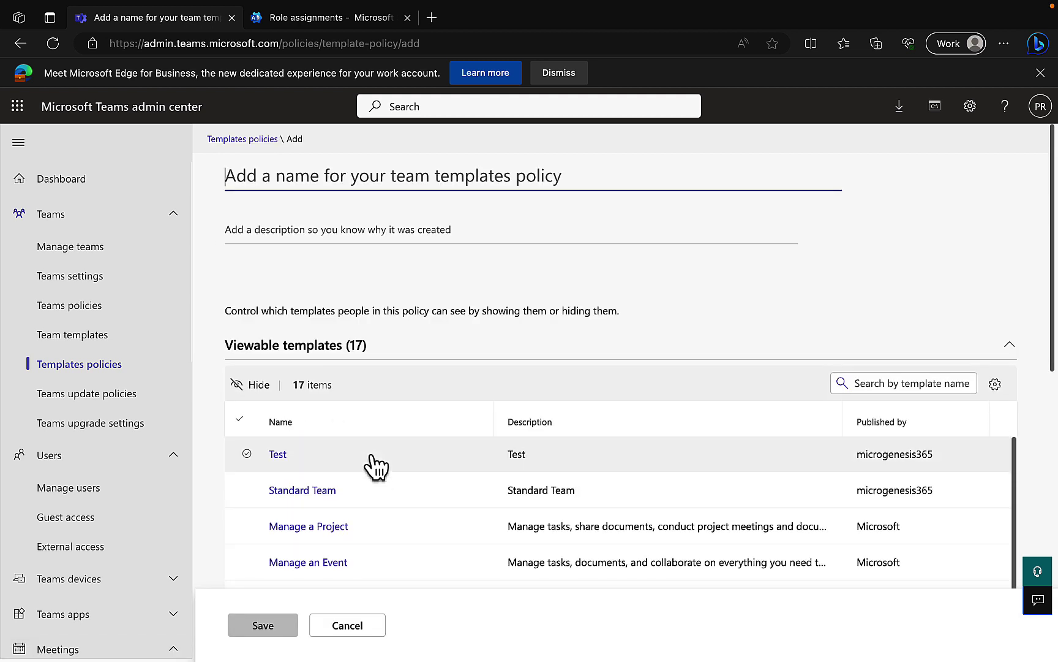
left_click(247, 489)
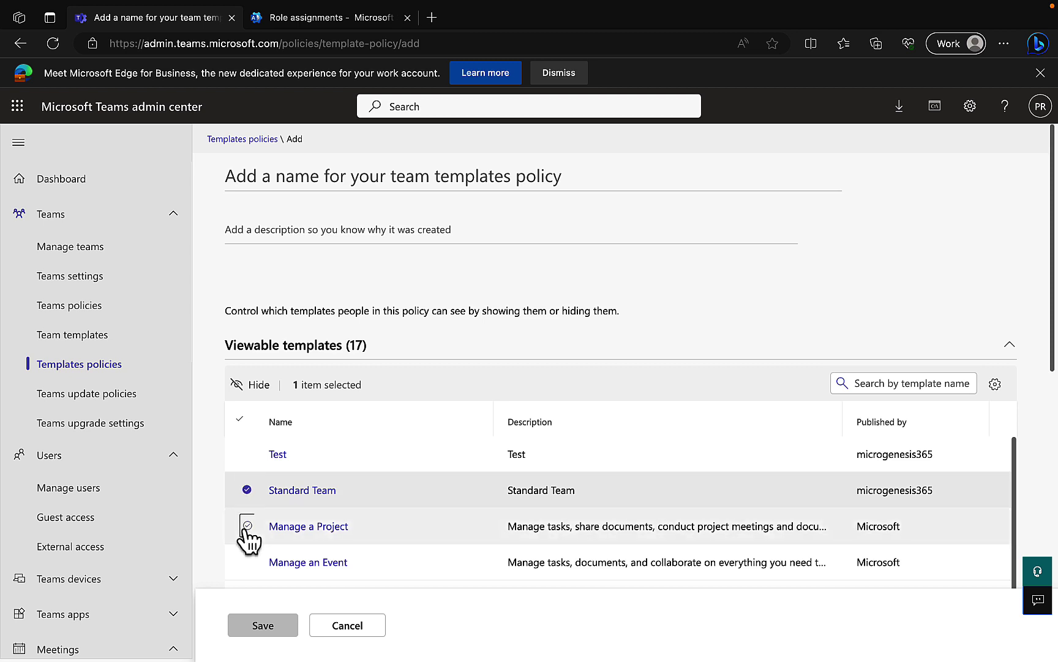
left_click(246, 527)
scroll(406, 535, "down", 1)
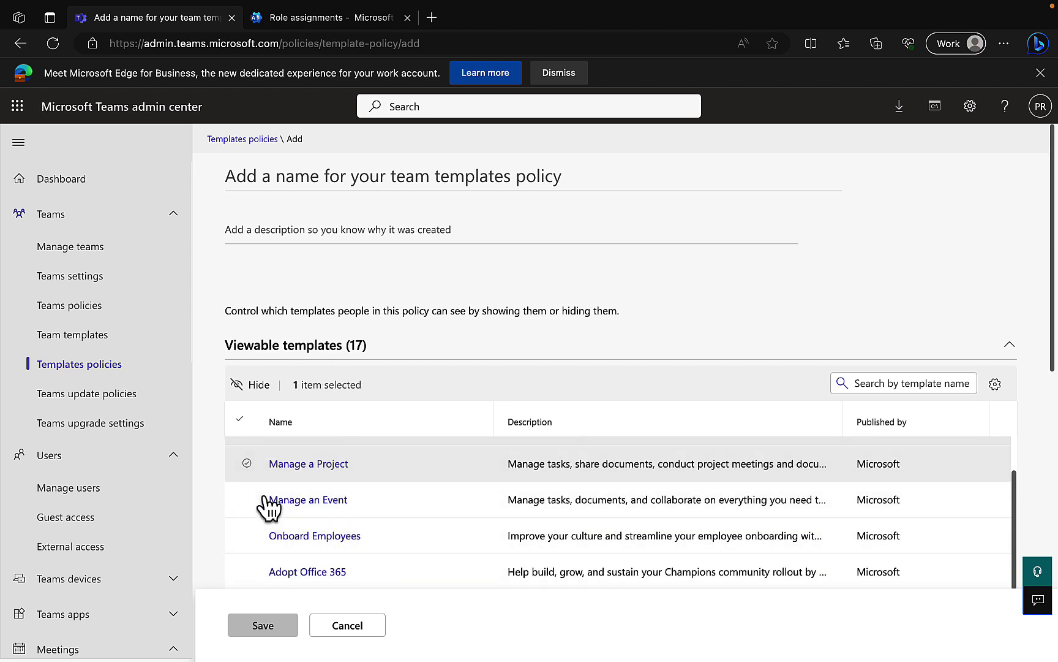
left_click(248, 464)
left_click(248, 500)
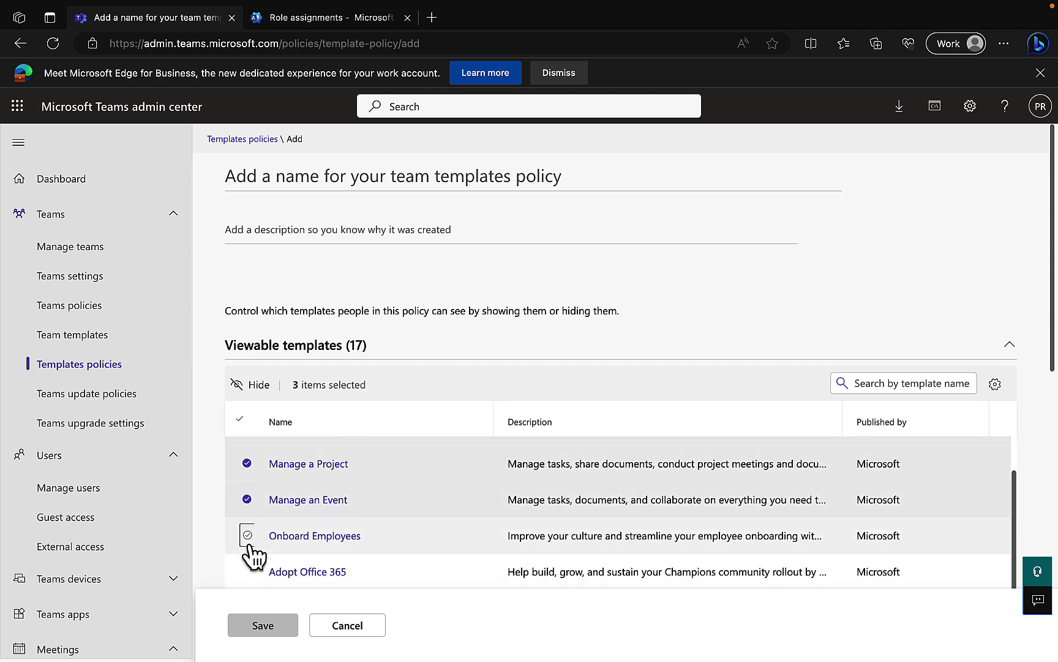
left_click(251, 536)
scroll(406, 529, "up", 1)
scroll(409, 528, "down", 1)
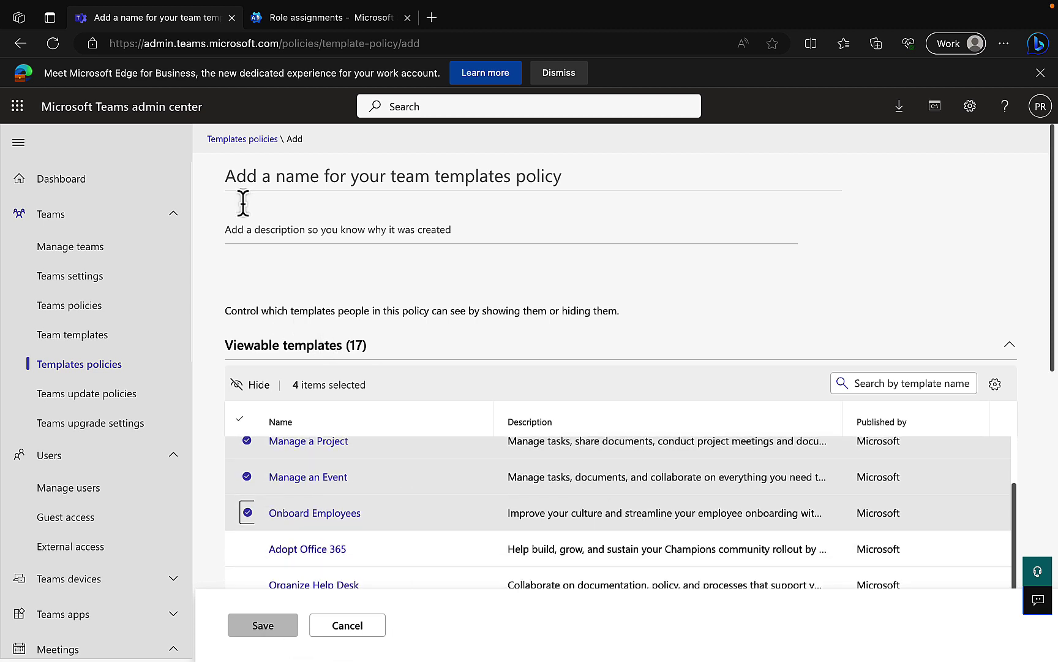
Step: Name the policy "Test policy" with the description "Test", save it, and select it in the policies list
left_click(256, 177)
type("Te")
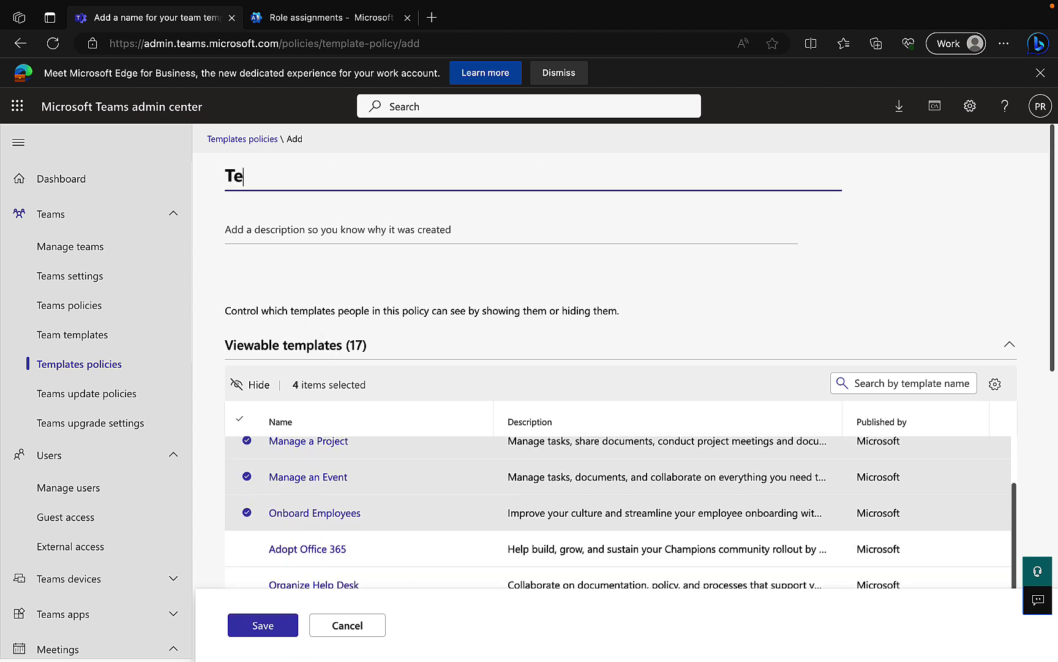
type("st policy")
left_click(236, 229)
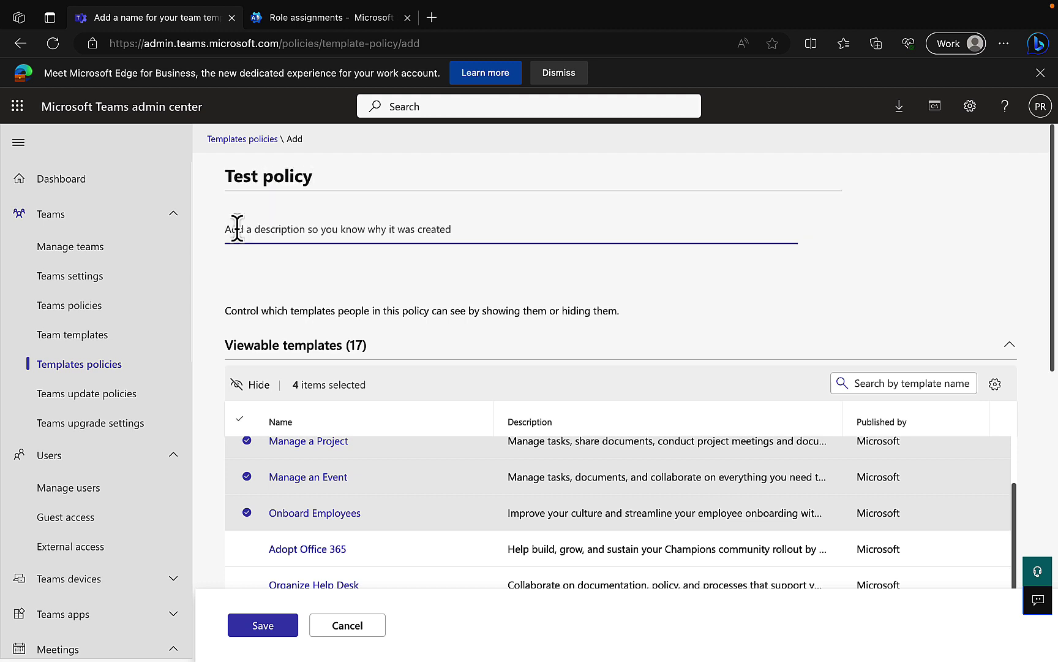
type("Test")
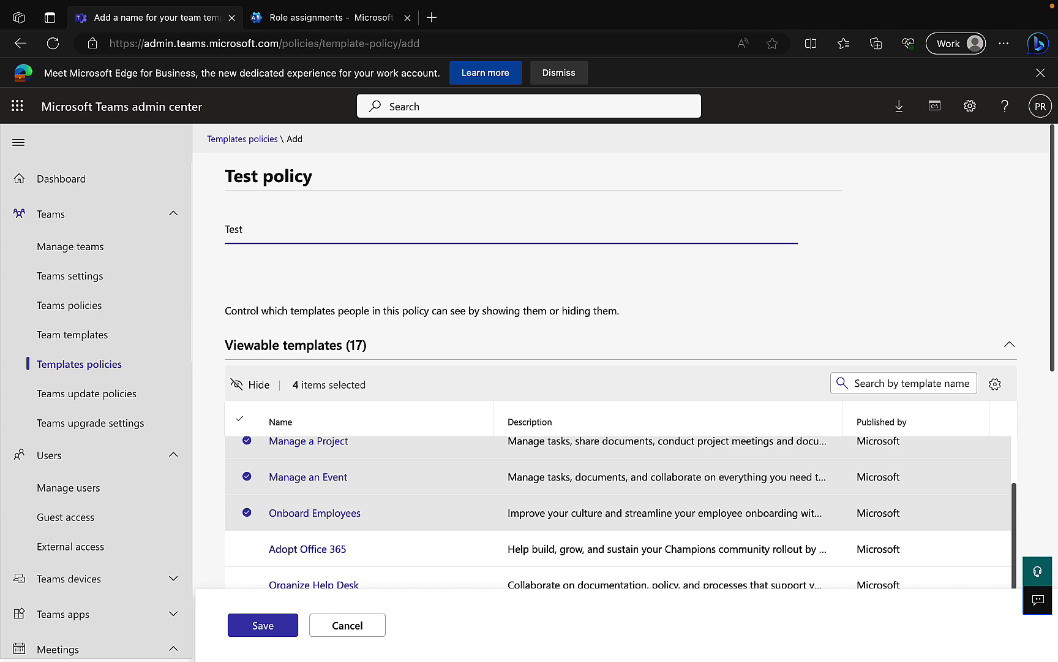
scroll(520, 522, "down", 3)
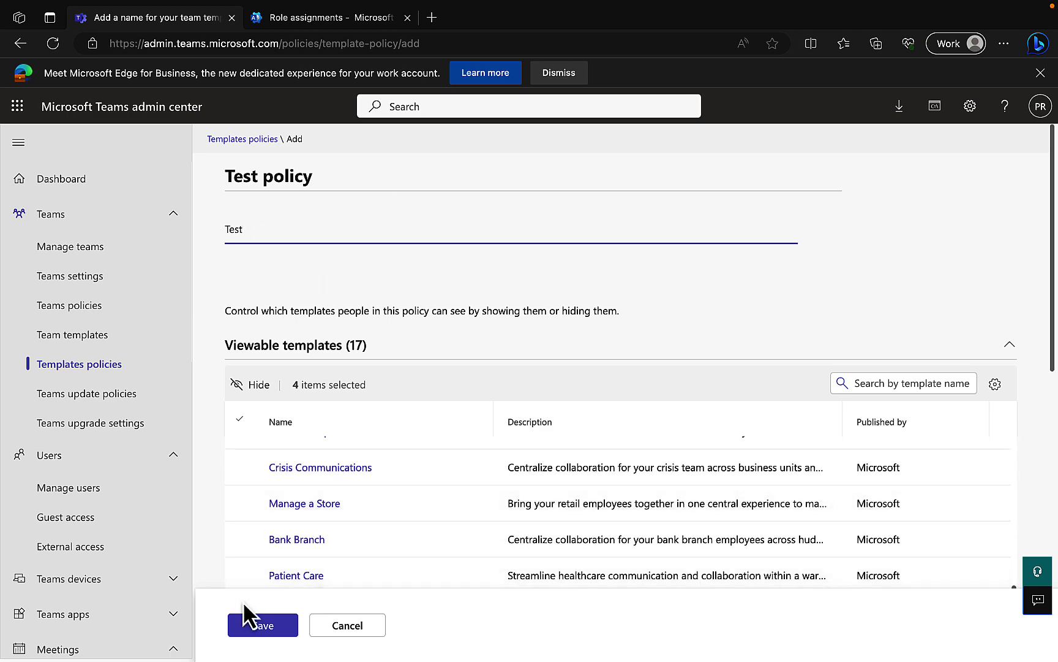
left_click(270, 626)
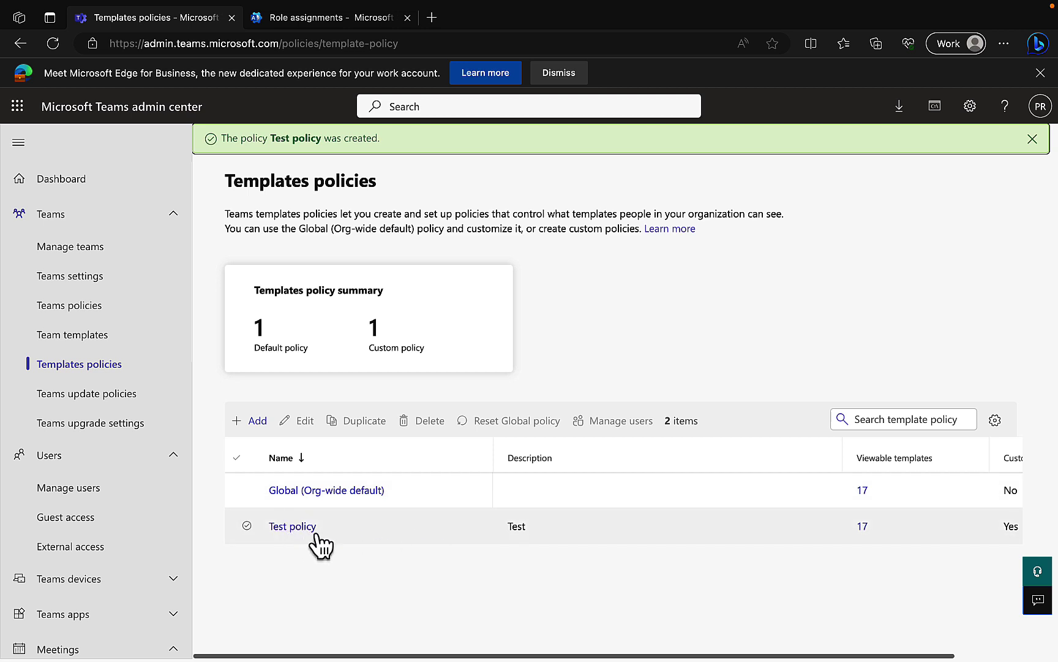
left_click(246, 527)
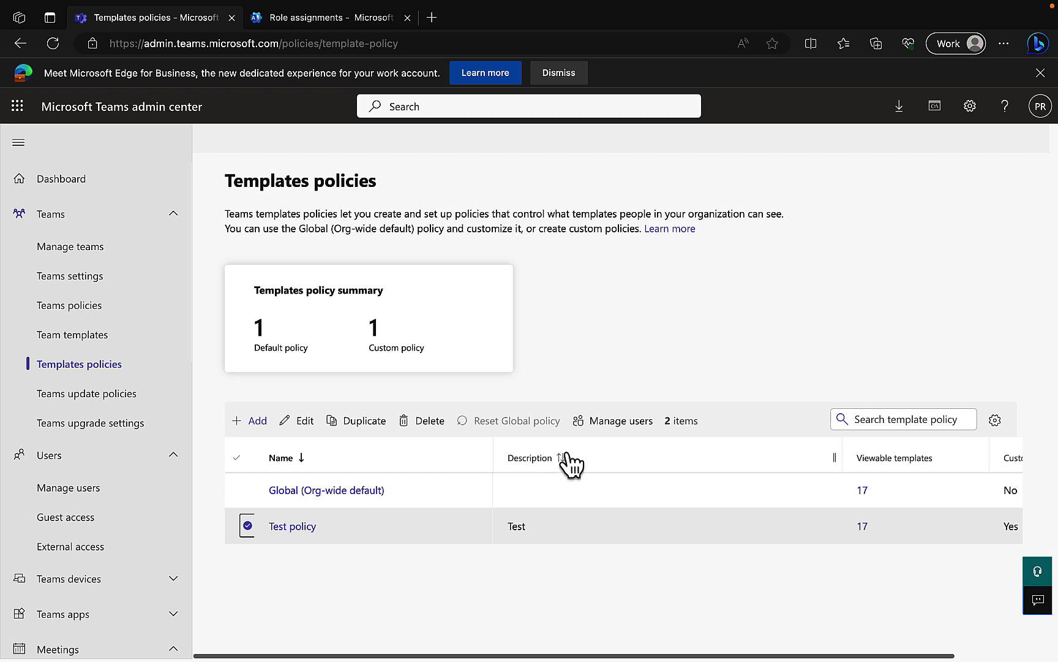
Step: Open the Teams update policies and review the Global policy's options for showing Teams preview features, cancelling without changes
left_click(86, 401)
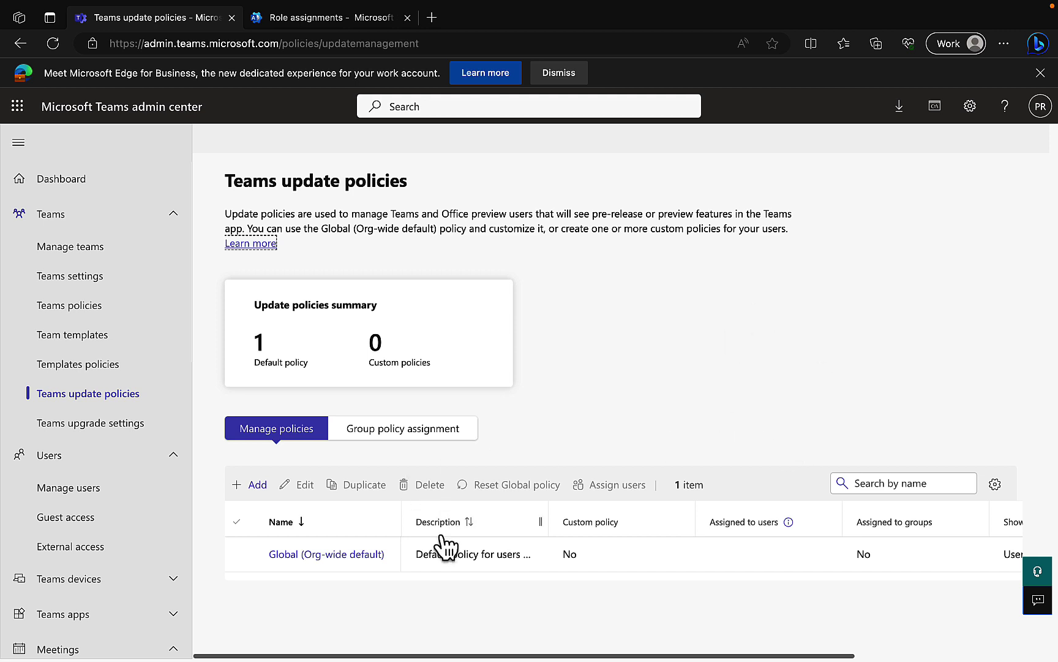
left_click(271, 554)
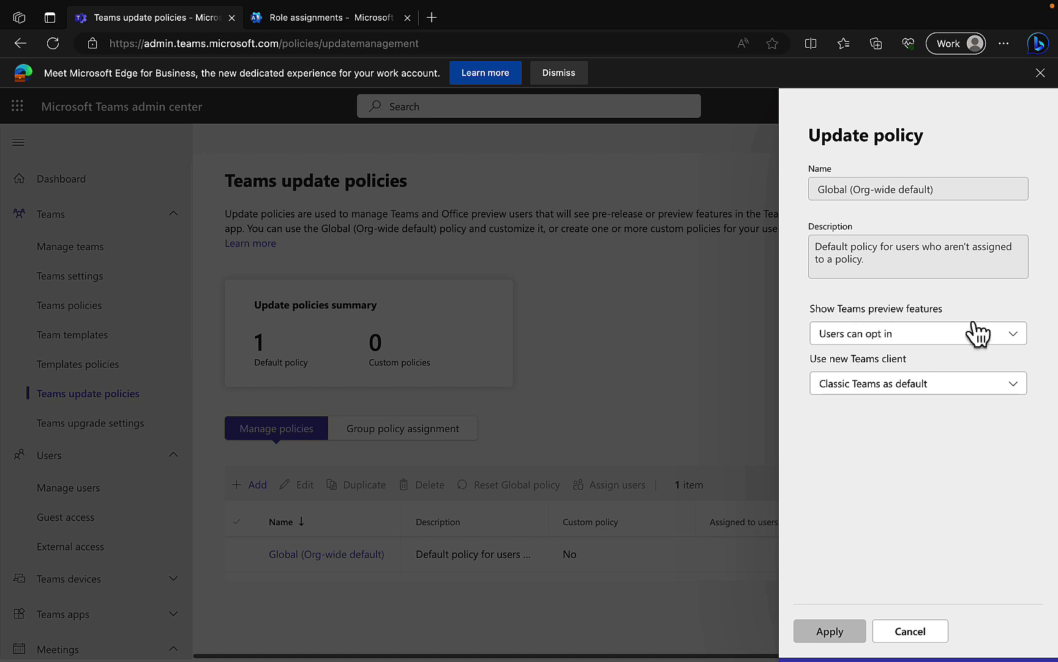
left_click(1011, 335)
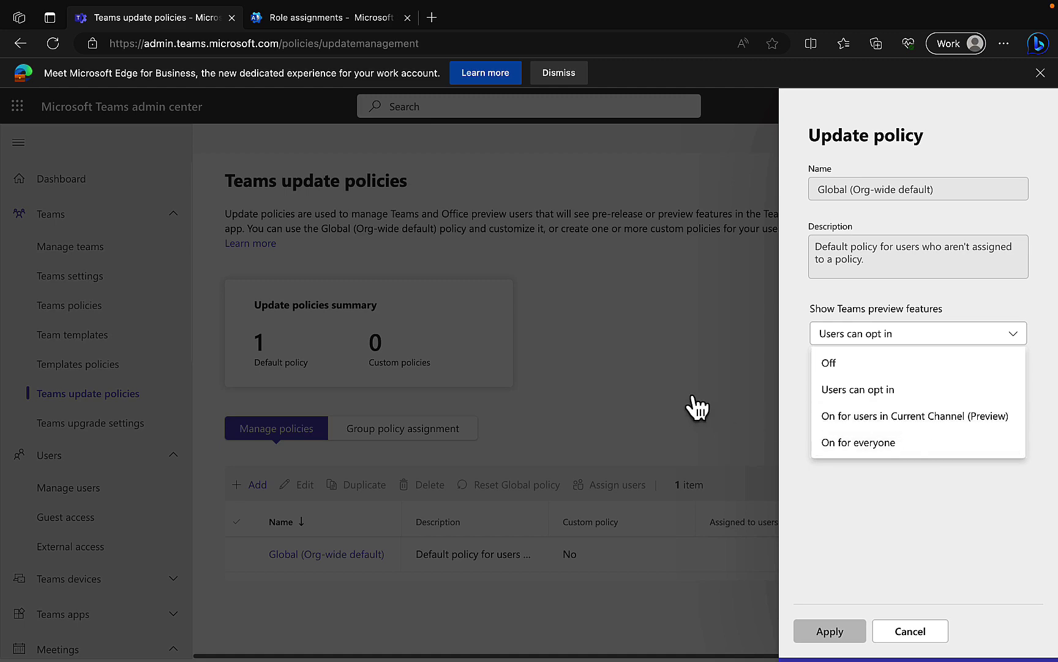
left_click(919, 636)
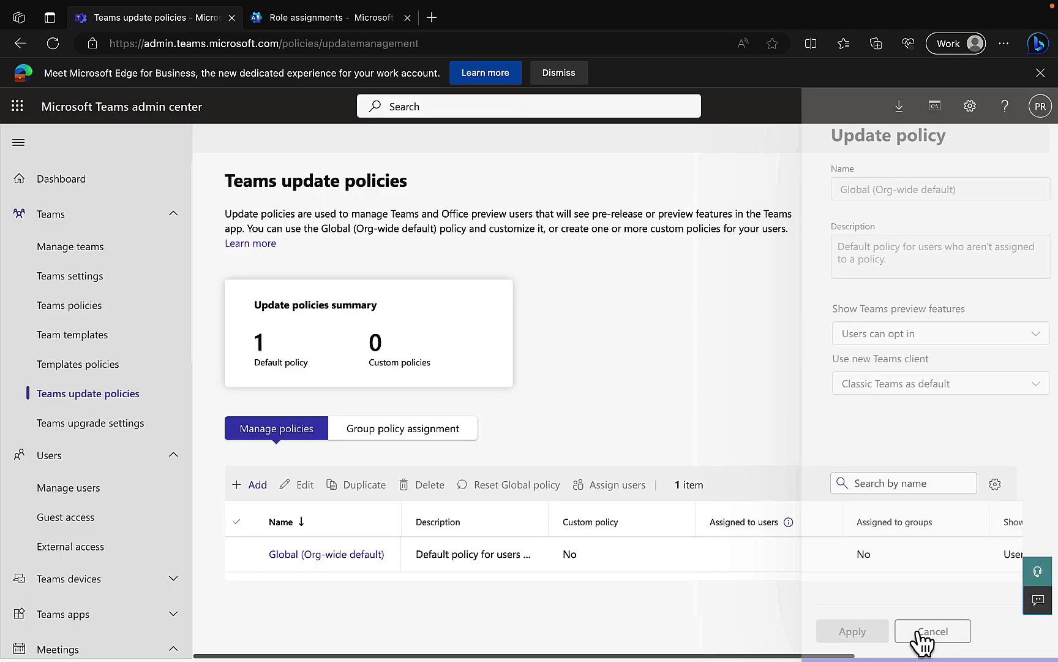
Step: Inspect the new update policy form and its options for using the new Teams client, then cancel it
left_click(256, 493)
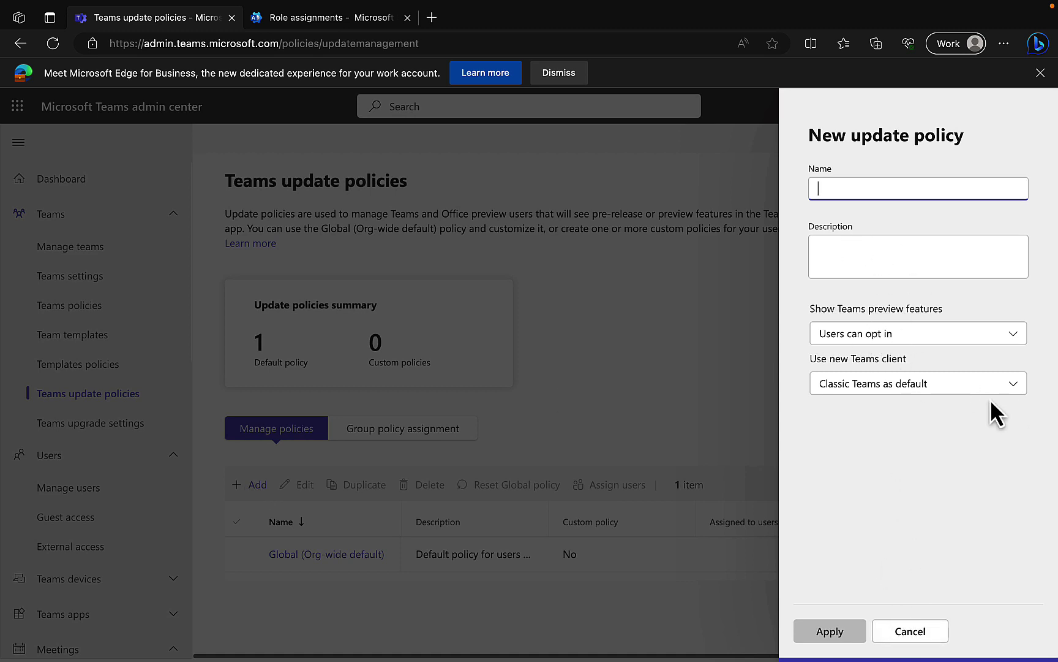
left_click(1014, 386)
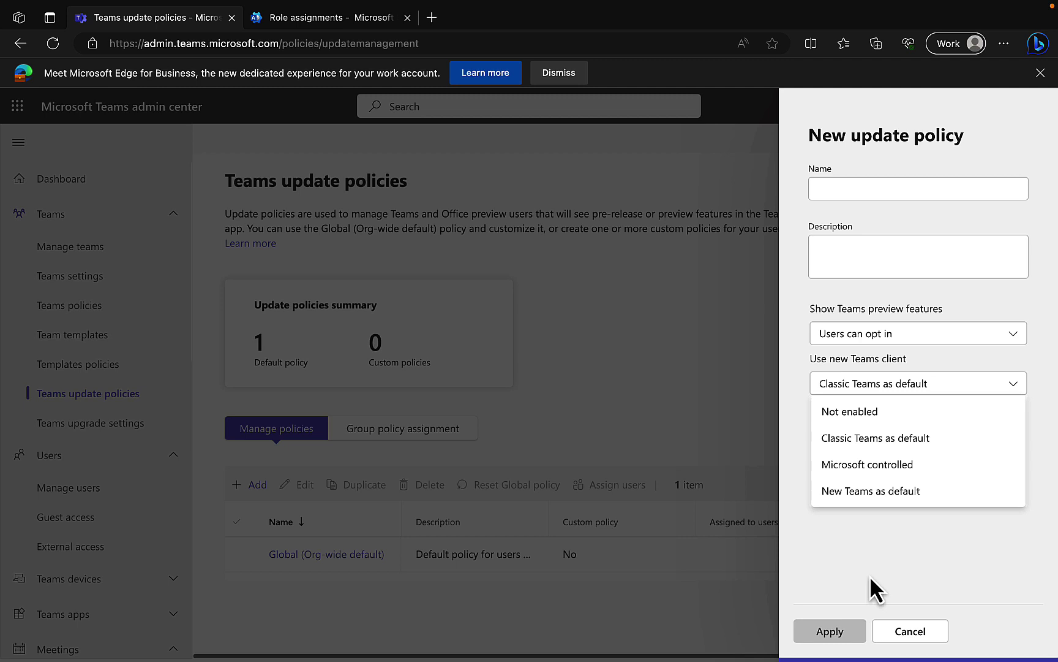
left_click(912, 635)
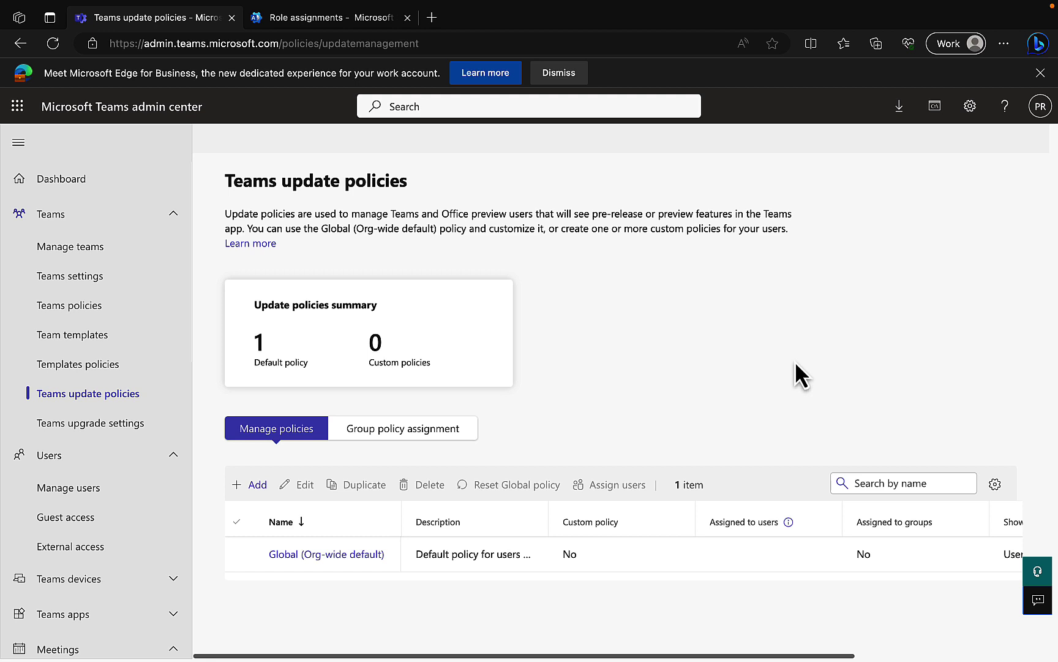
Step: Review the group policy assignments for update policies and the form for assigning a policy to a group, cancelling it
left_click(405, 429)
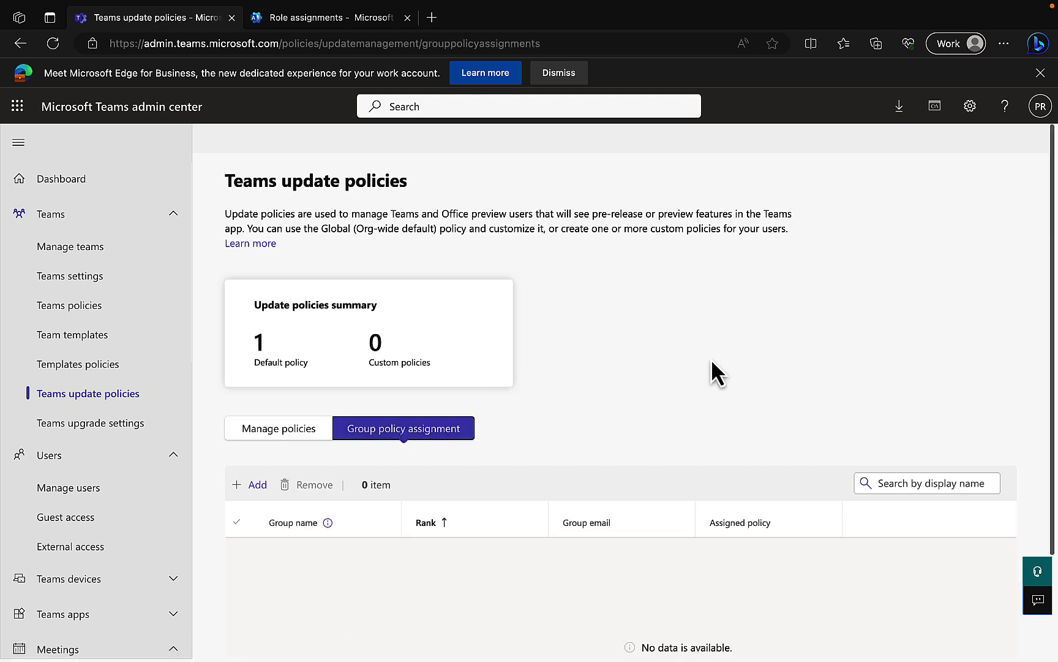
left_click(255, 487)
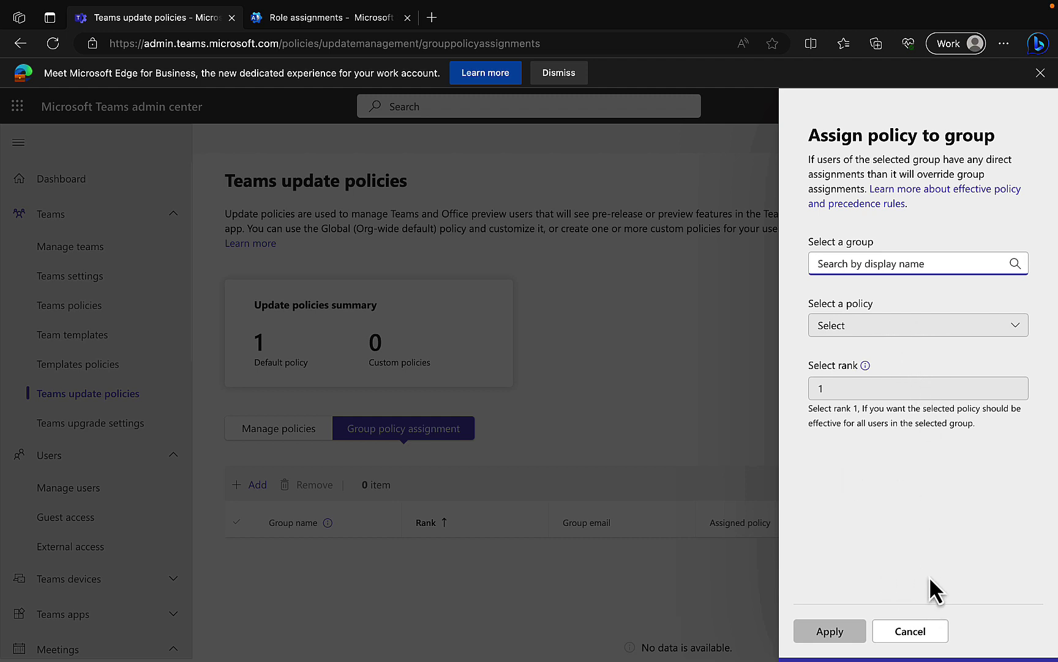
left_click(914, 634)
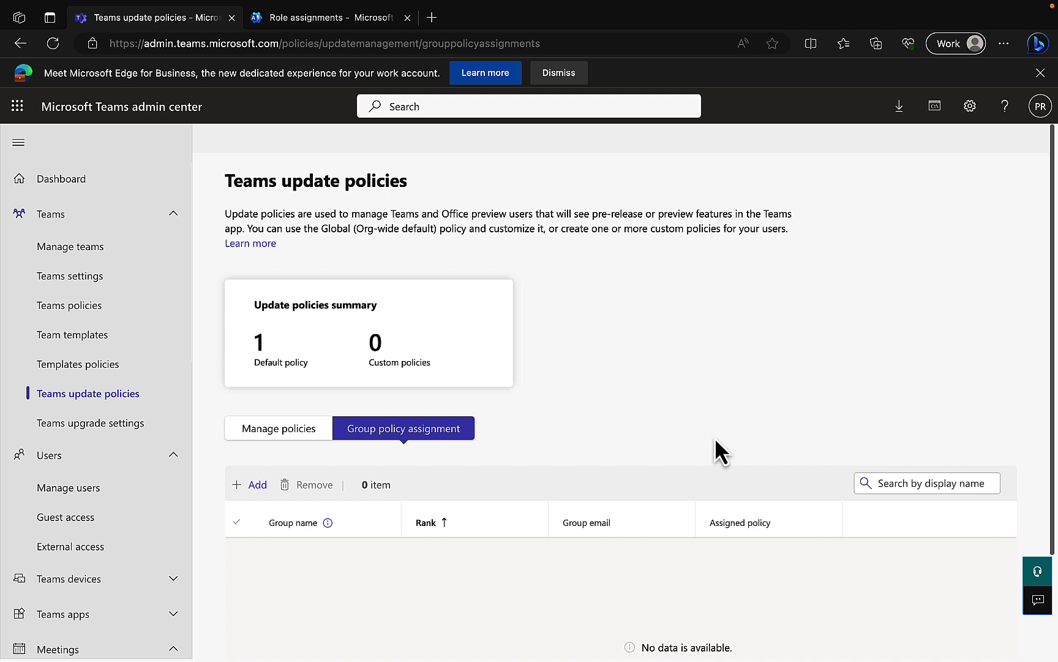
Step: Check the Teams upgrade settings and collapse the Teams section of the navigation
left_click(64, 427)
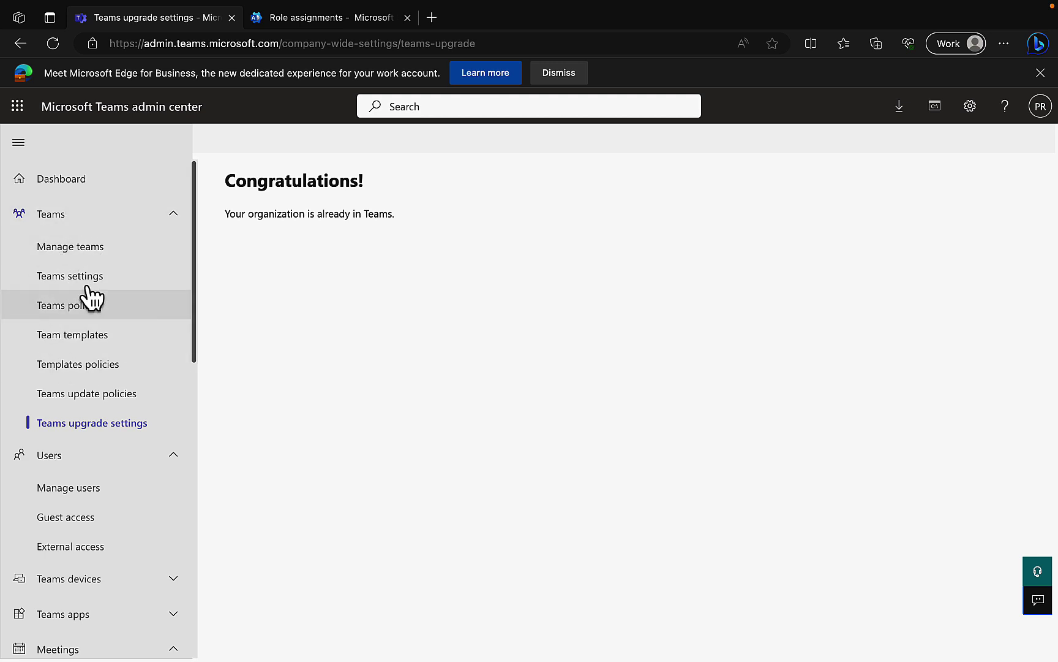
left_click(172, 214)
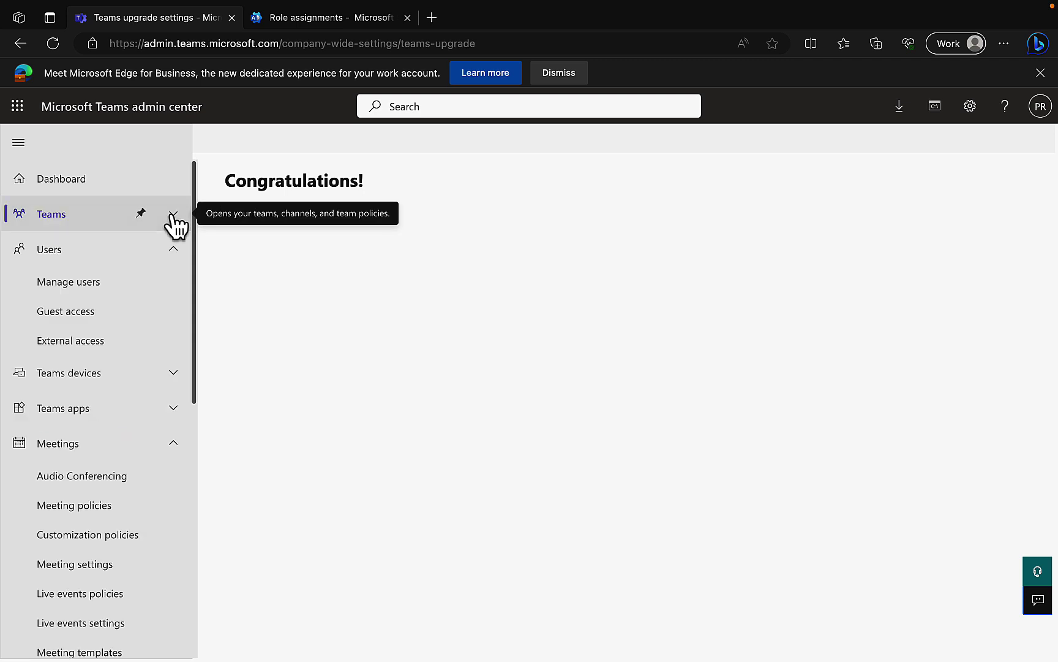